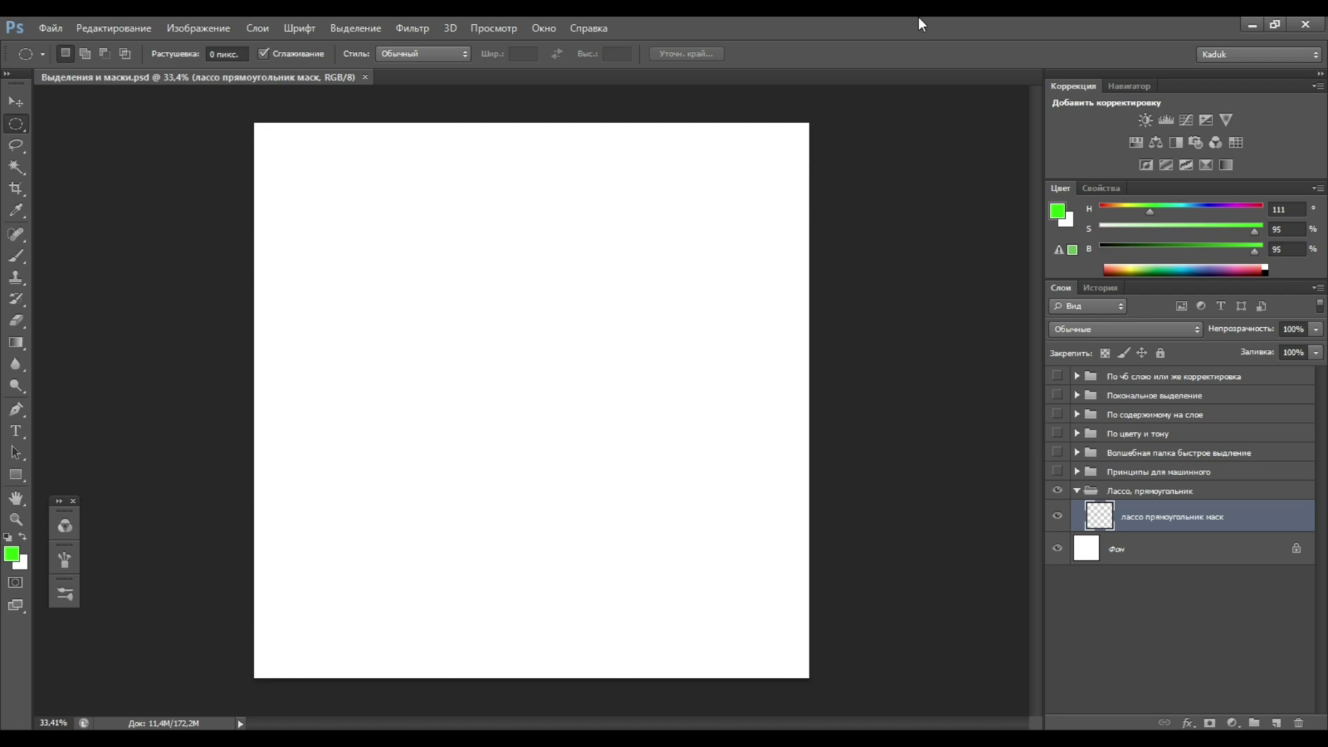
# Reset the colours to default black and white and pick the Brush tool
pyautogui.press('b')
pyautogui.press('d')
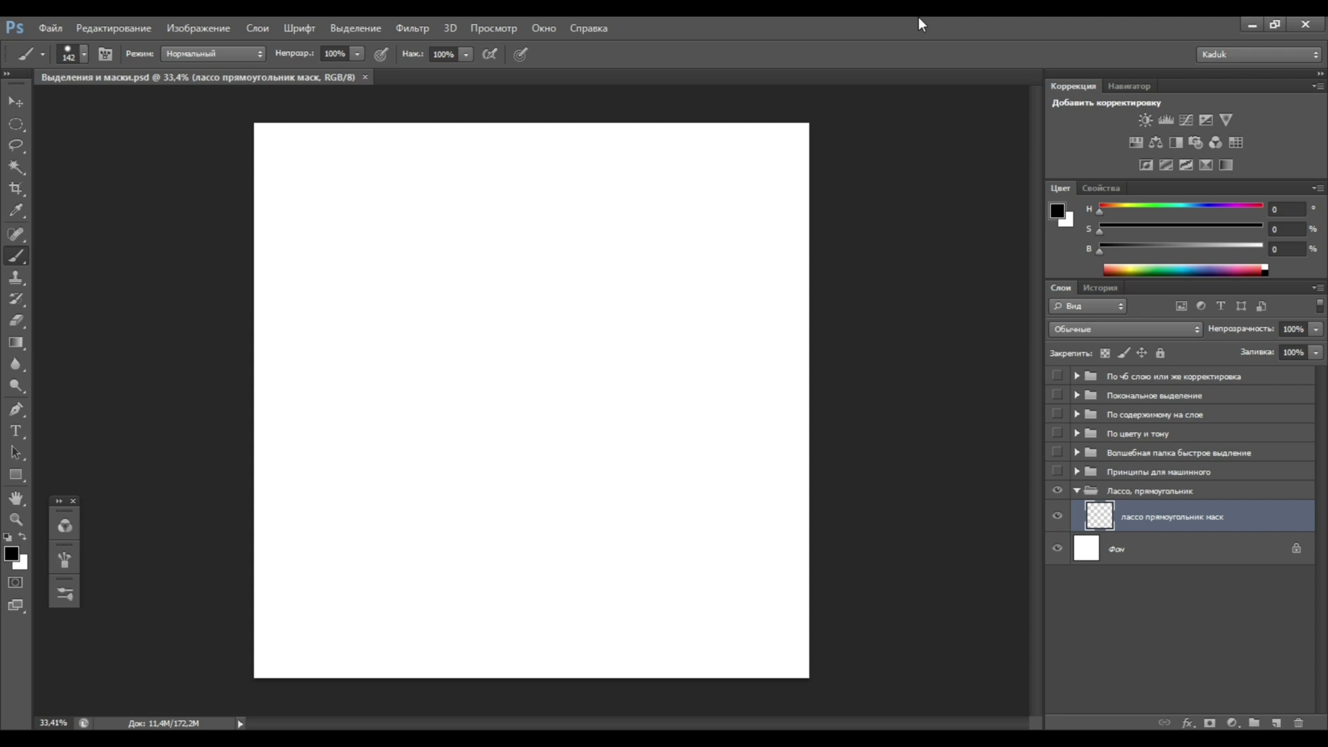
# Draw an elliptical selection on the canvas and fill it black
pyautogui.click(17, 123)
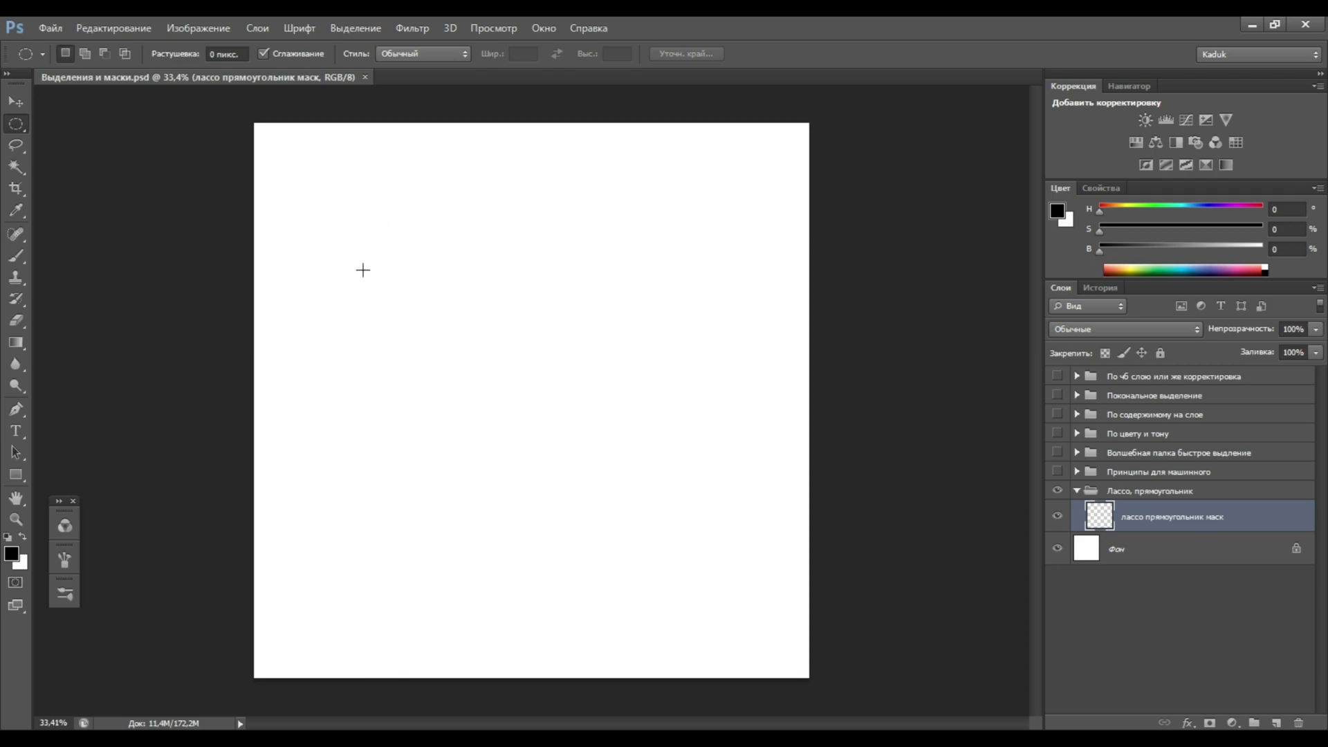
pyautogui.moveTo(334, 246); pyautogui.dragTo(612, 523)
pyautogui.press('b')
pyautogui.hotkey('alt', 'BackSpace')
pyautogui.hotkey('ctrl', 'd')
# Lasso a heart inside the circle, fill it red, and hide the layer
pyautogui.rightClick(17, 145)
pyautogui.click(118, 136)
pyautogui.moveTo(470, 339)
pyautogui.mouseDown()
pyautogui.moveTo(422, 320)
pyautogui.moveTo(484, 429)
pyautogui.mouseUp()
pyautogui.click(1106, 270)
pyautogui.press('b')
pyautogui.hotkey('ctrl', 'd')
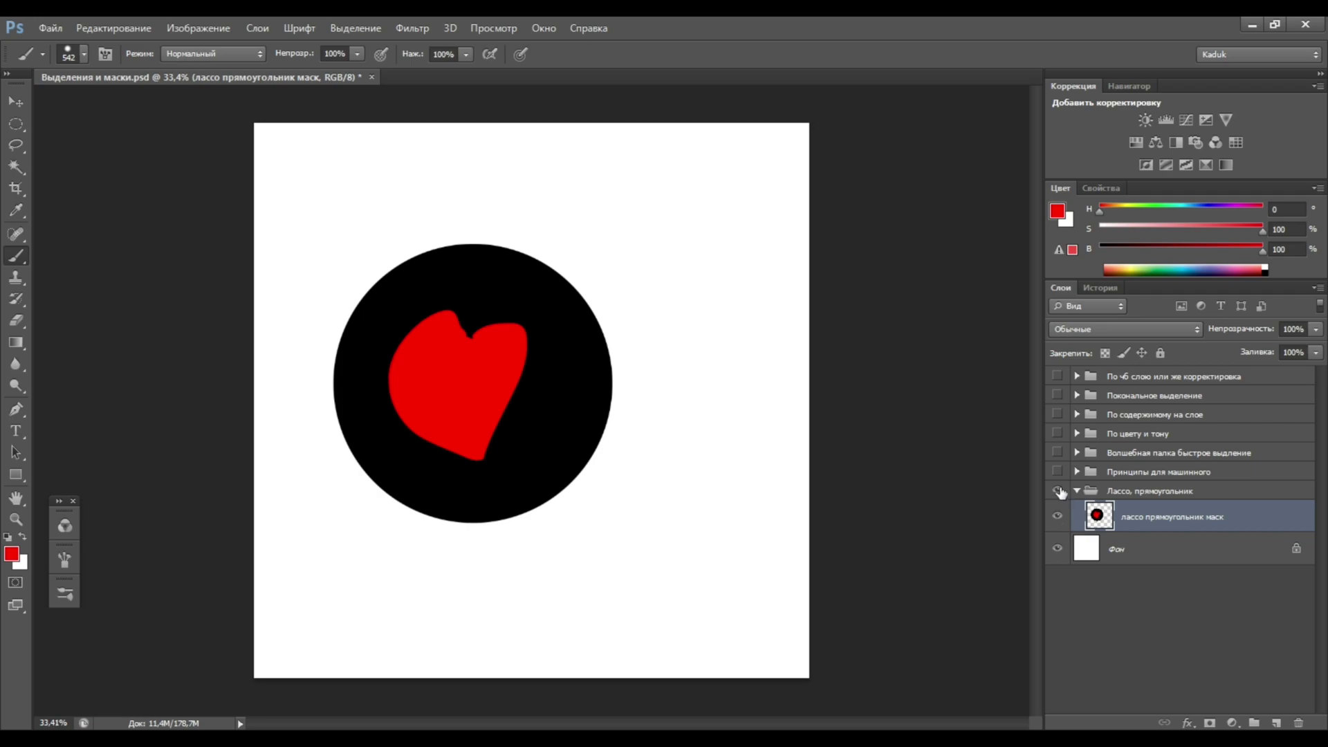
pyautogui.click(1057, 516)
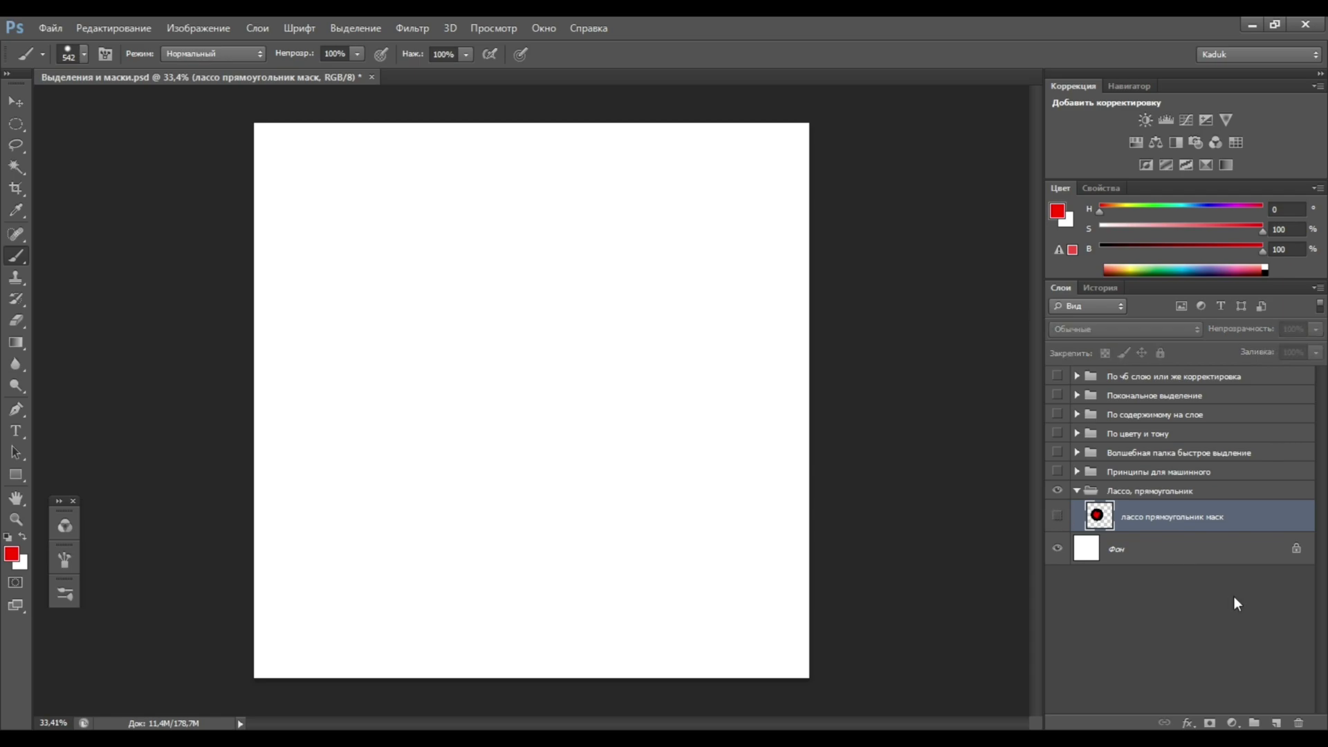
# Add a new layer masked to a freehand lasso shape
pyautogui.click(1277, 723)
pyautogui.click(15, 144)
pyautogui.moveTo(525, 238); pyautogui.dragTo(446, 316)
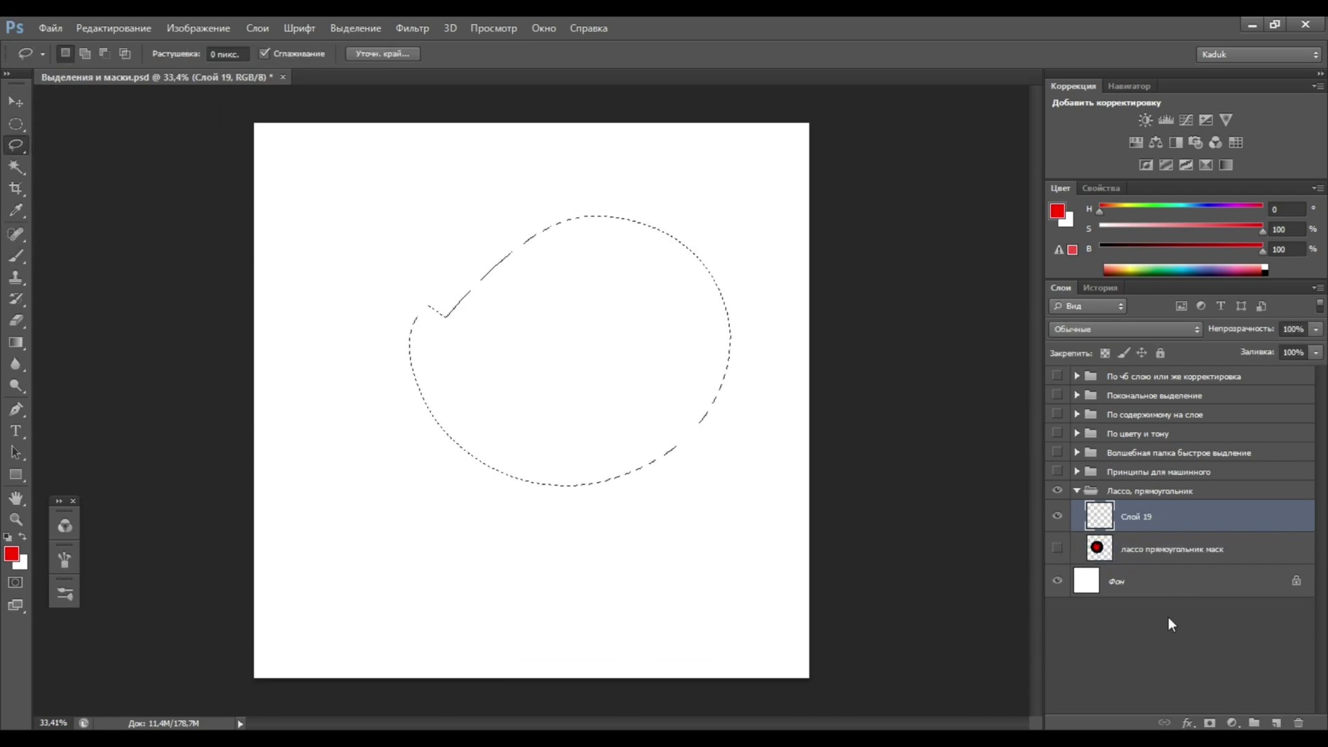
pyautogui.click(1208, 723)
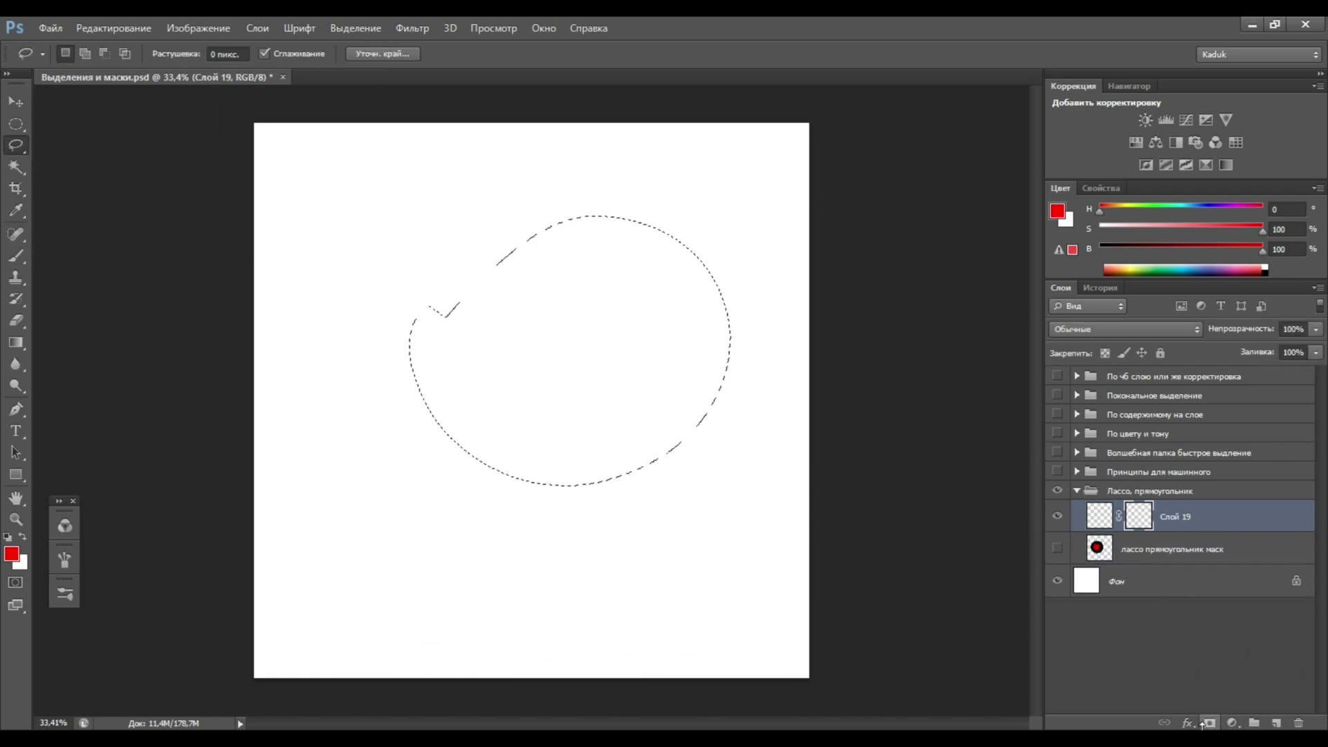
# Paint red through the mask, hide Слой 19, and show the portrait group
pyautogui.press('b')
pyautogui.click(1100, 515)
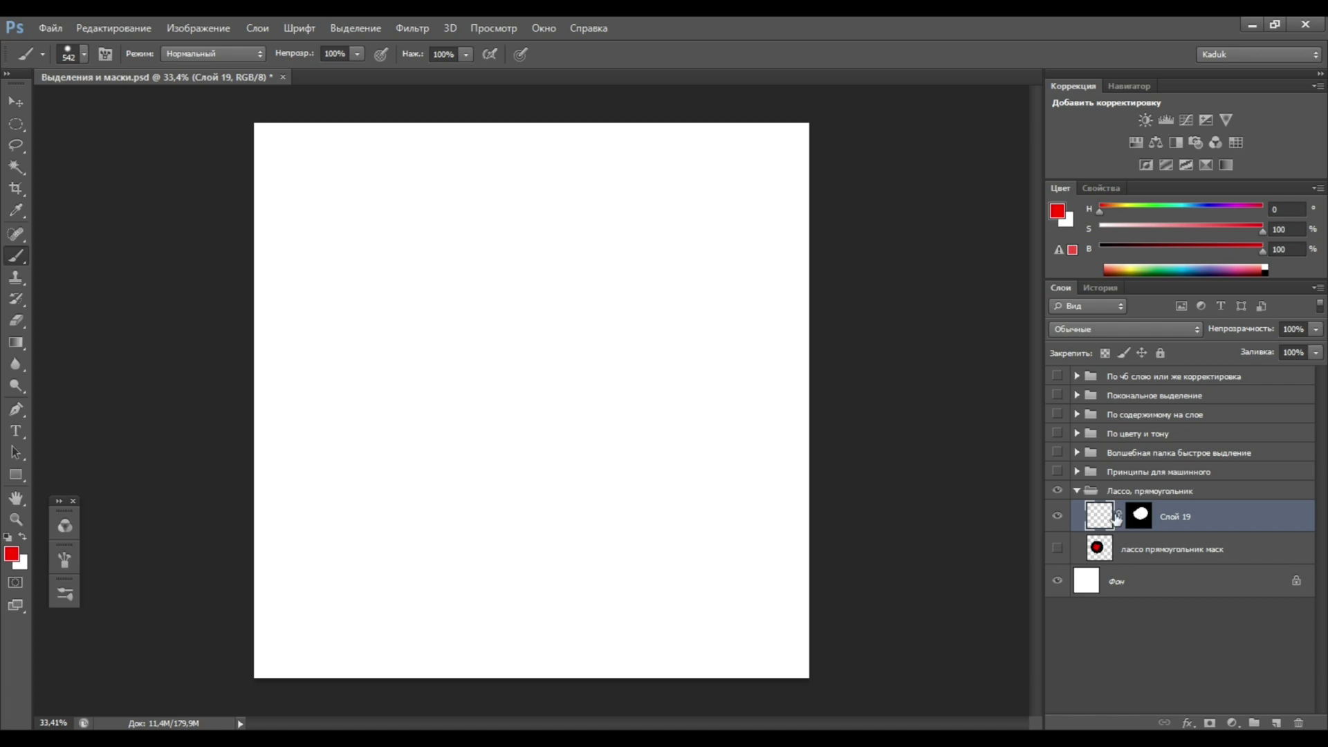
pyautogui.moveTo(525, 277); pyautogui.dragTo(411, 398)
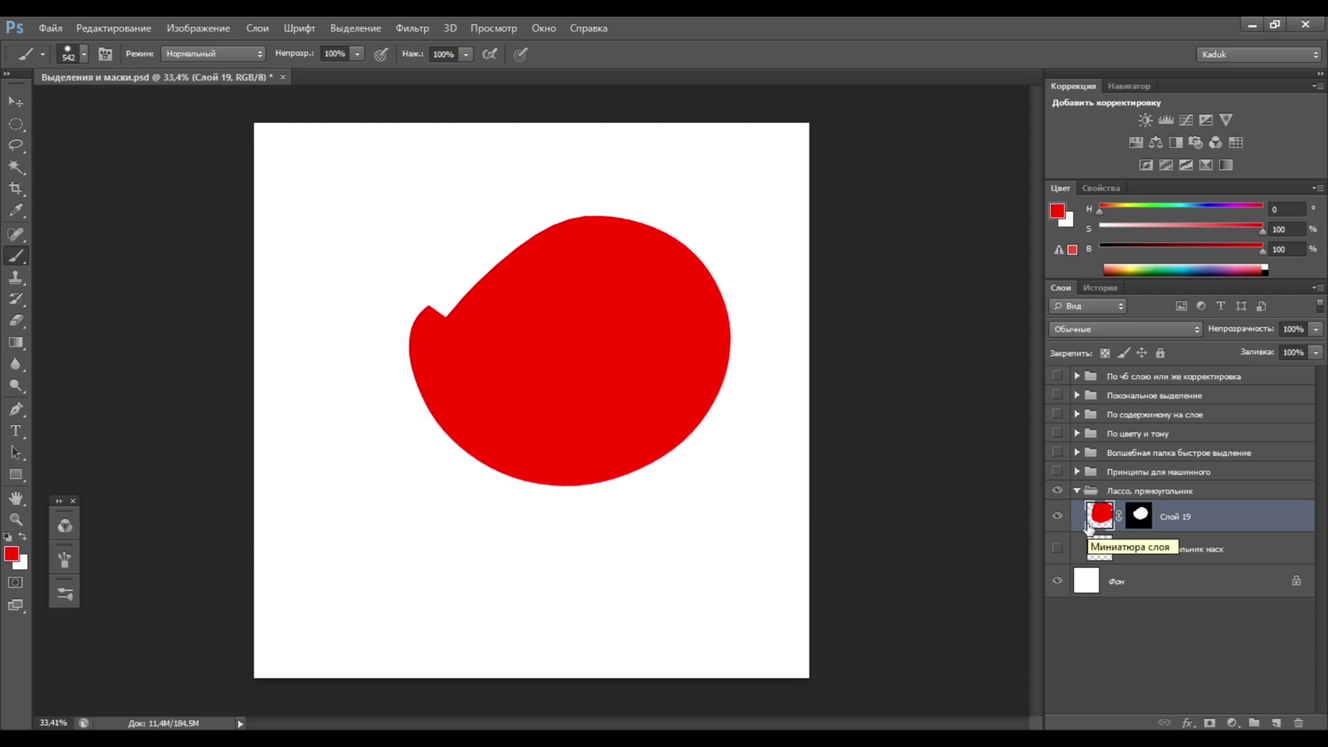
pyautogui.click(1057, 516)
pyautogui.click(1073, 400)
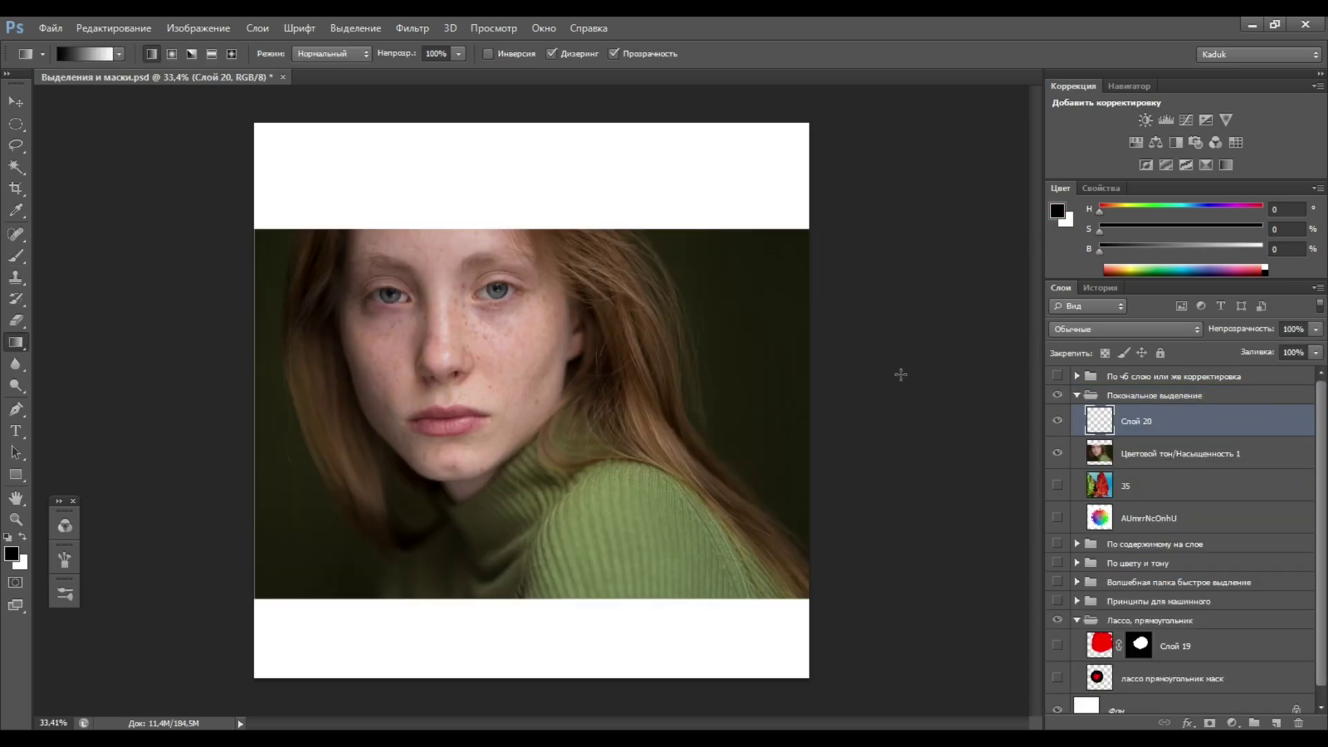
# Paint red on Слой 20 through a horizontal gradient mask, then invert the mask
pyautogui.click(1210, 723)
pyautogui.moveTo(252, 409); pyautogui.dragTo(822, 408)
pyautogui.press('b')
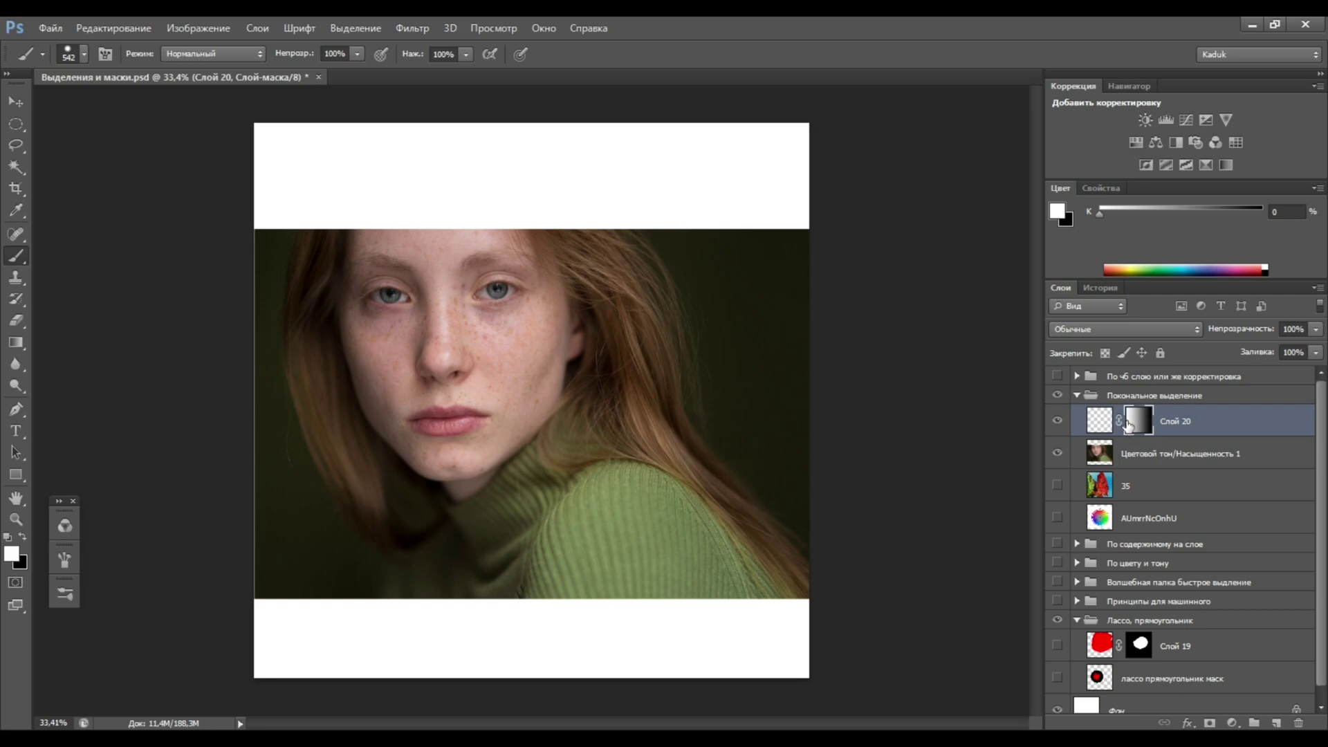
pyautogui.click(1100, 421)
pyautogui.click(1107, 269)
pyautogui.moveTo(267, 192)
pyautogui.mouseDown()
pyautogui.moveTo(344, 602)
pyautogui.moveTo(812, 450)
pyautogui.moveTo(816, 581)
pyautogui.mouseUp()
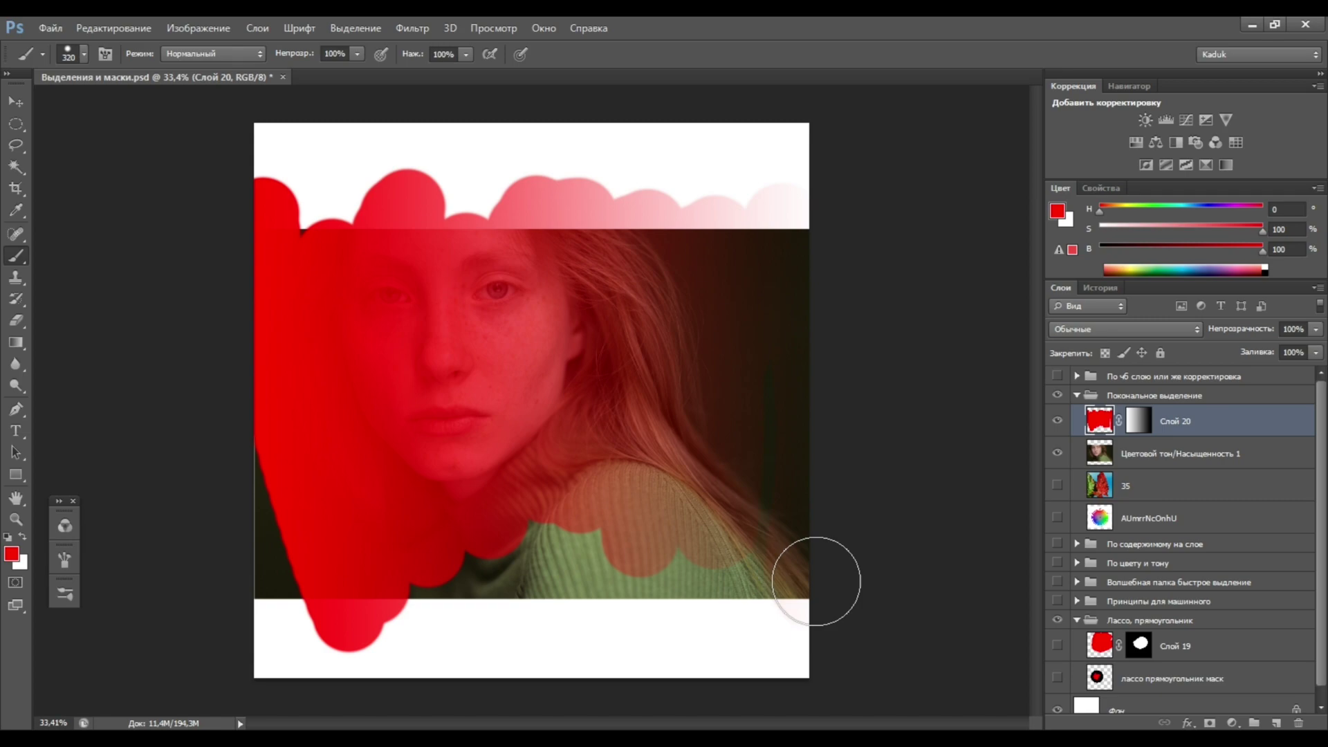
pyautogui.click(1140, 417)
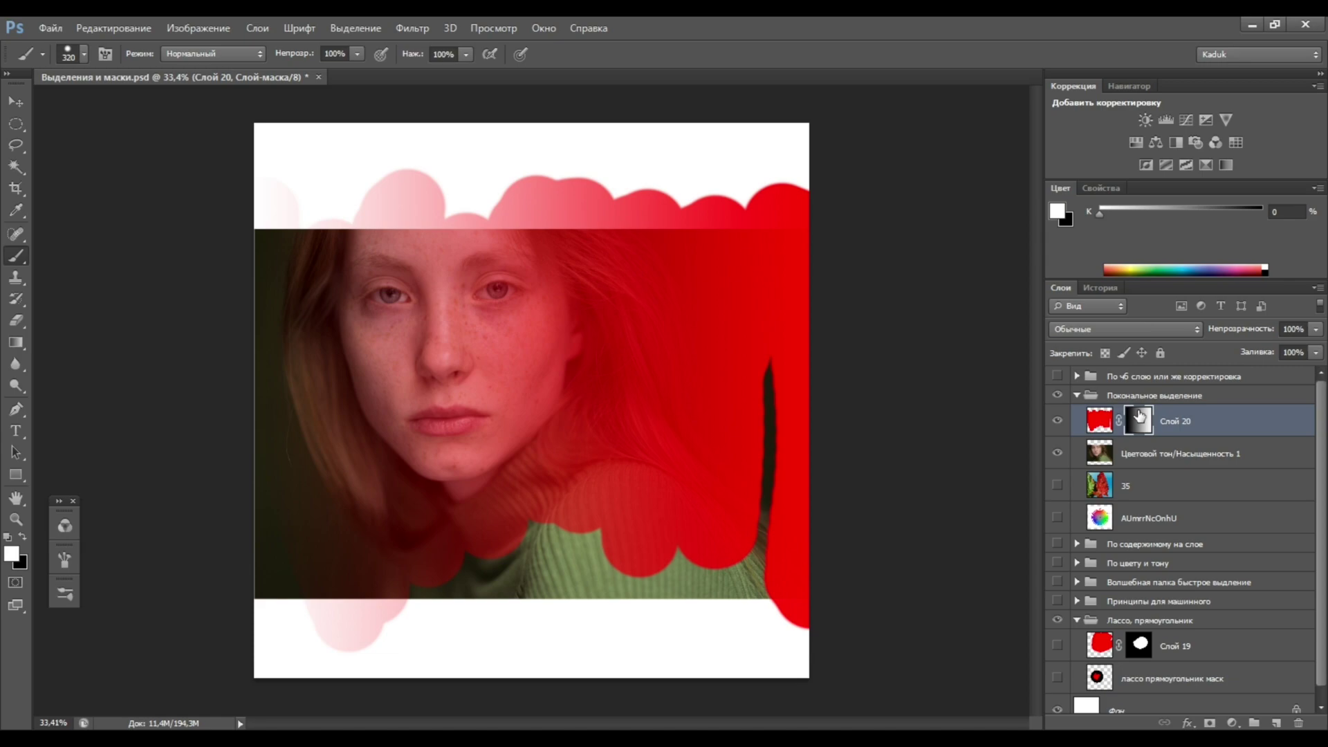
pyautogui.hotkey('ctrl', 'i')
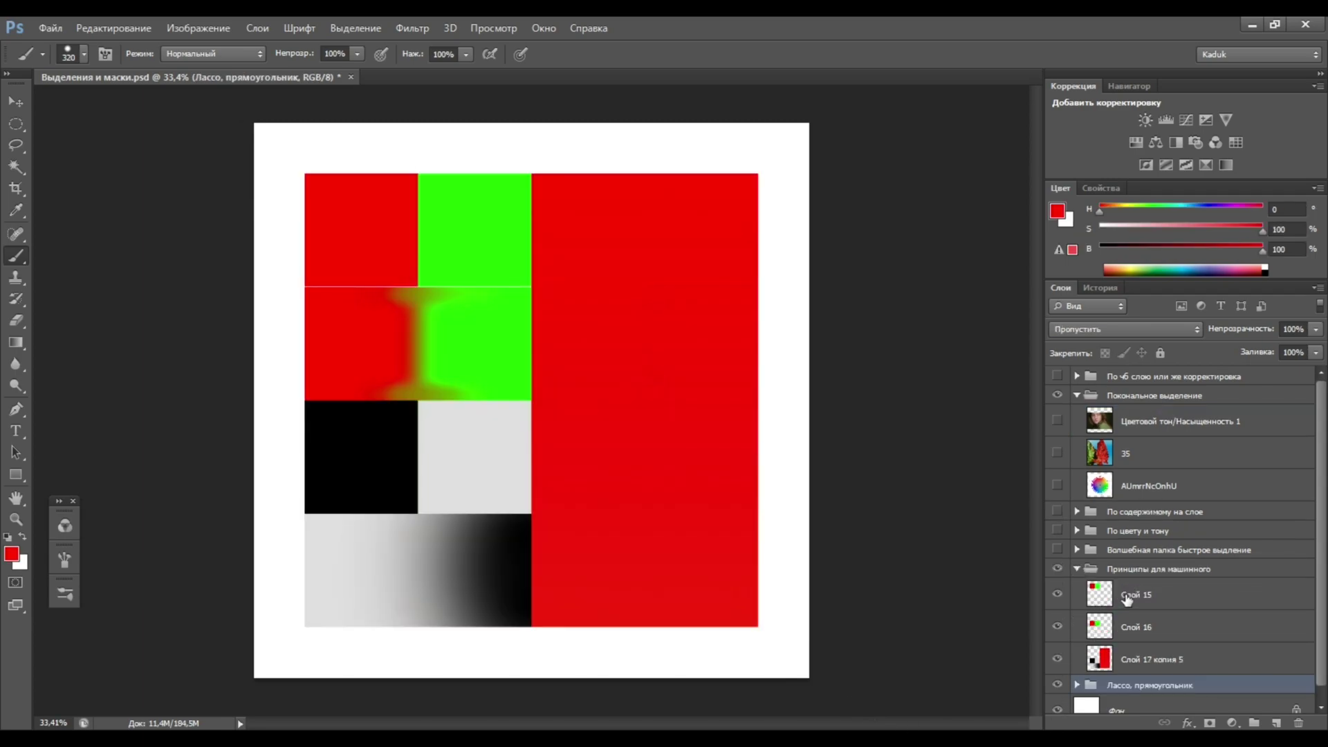
# Magic Wand-select the light-grey square and the top green square on their layers
pyautogui.click(1098, 590)
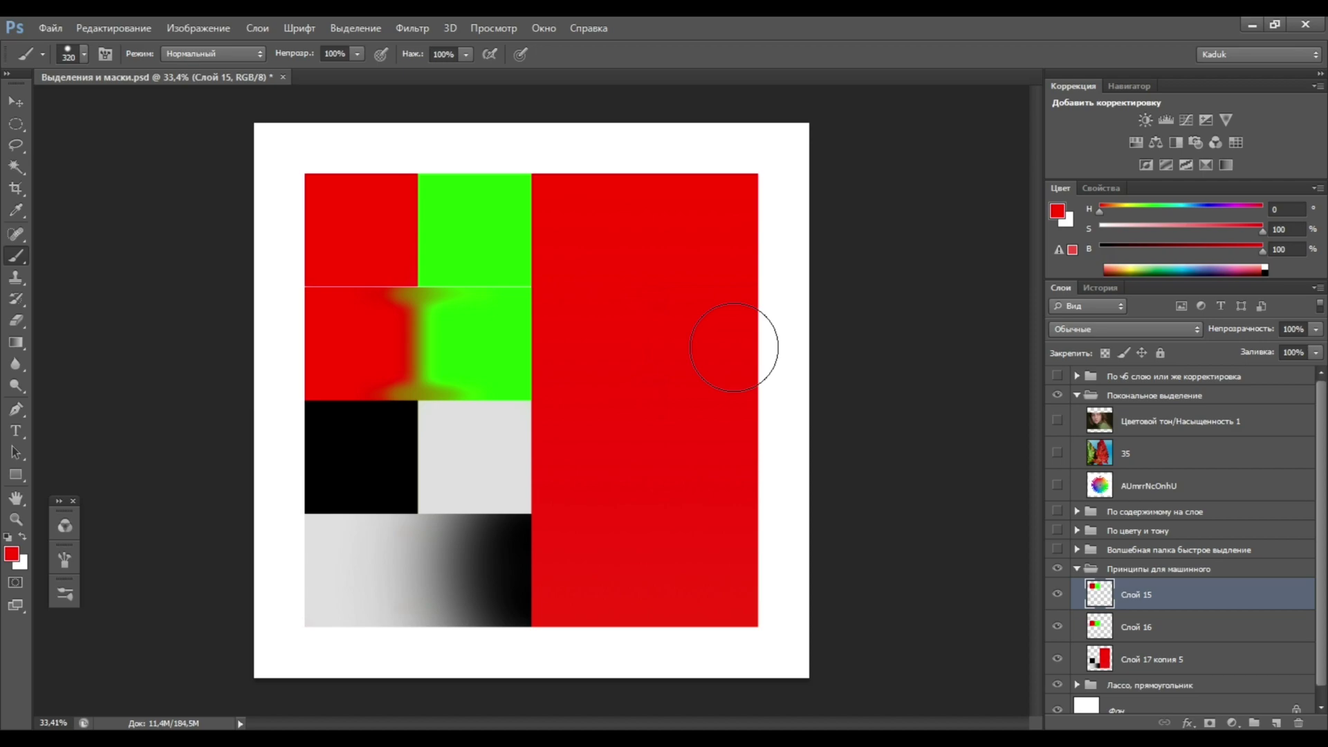
pyautogui.press('w')
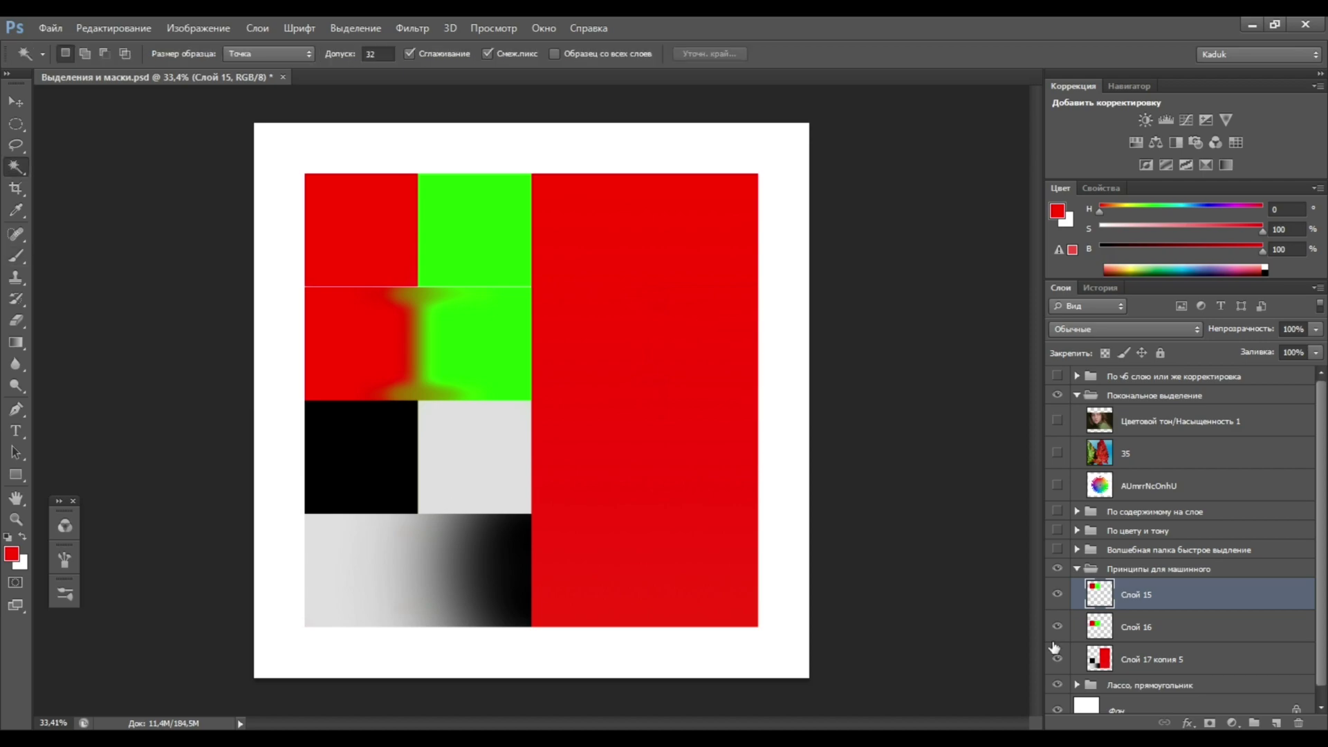
pyautogui.keyDown('ctrl'); pyautogui.click(485, 477); pyautogui.keyUp('ctrl')
pyautogui.click(495, 465)
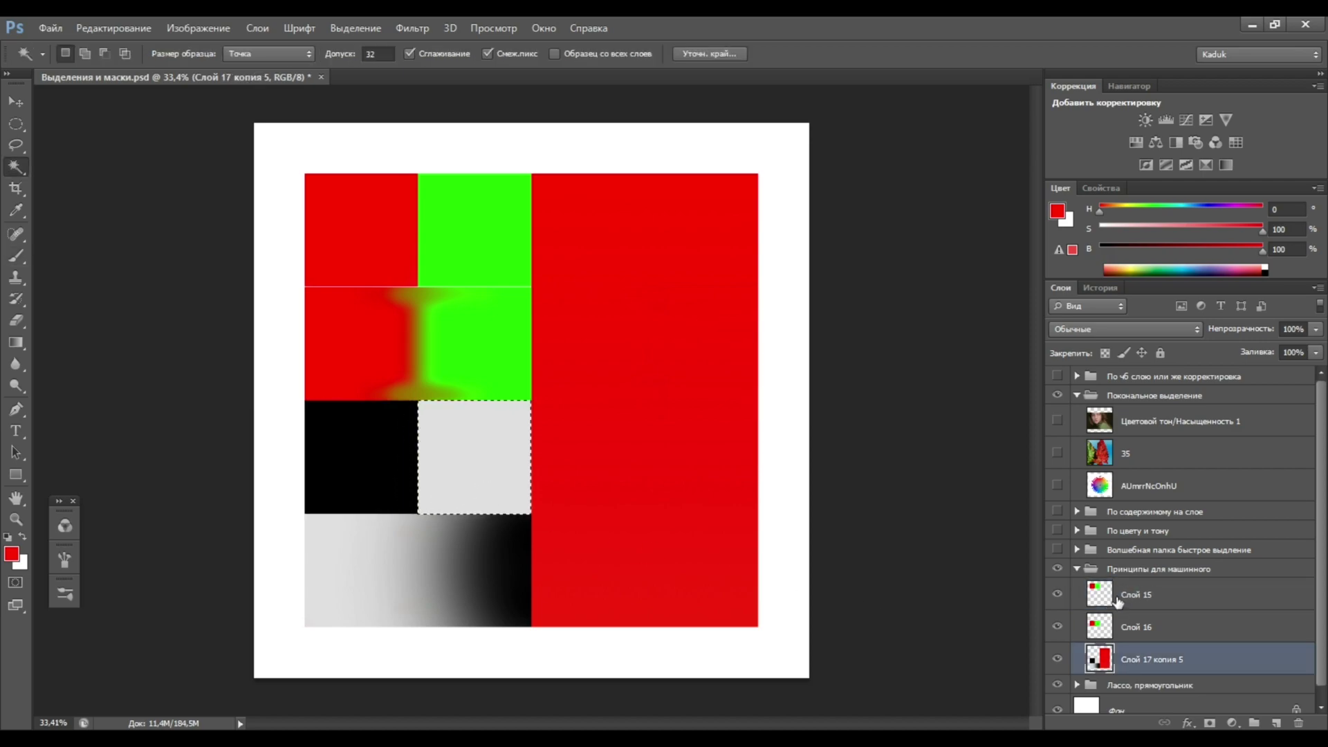
pyautogui.click(1119, 599)
pyautogui.click(446, 237)
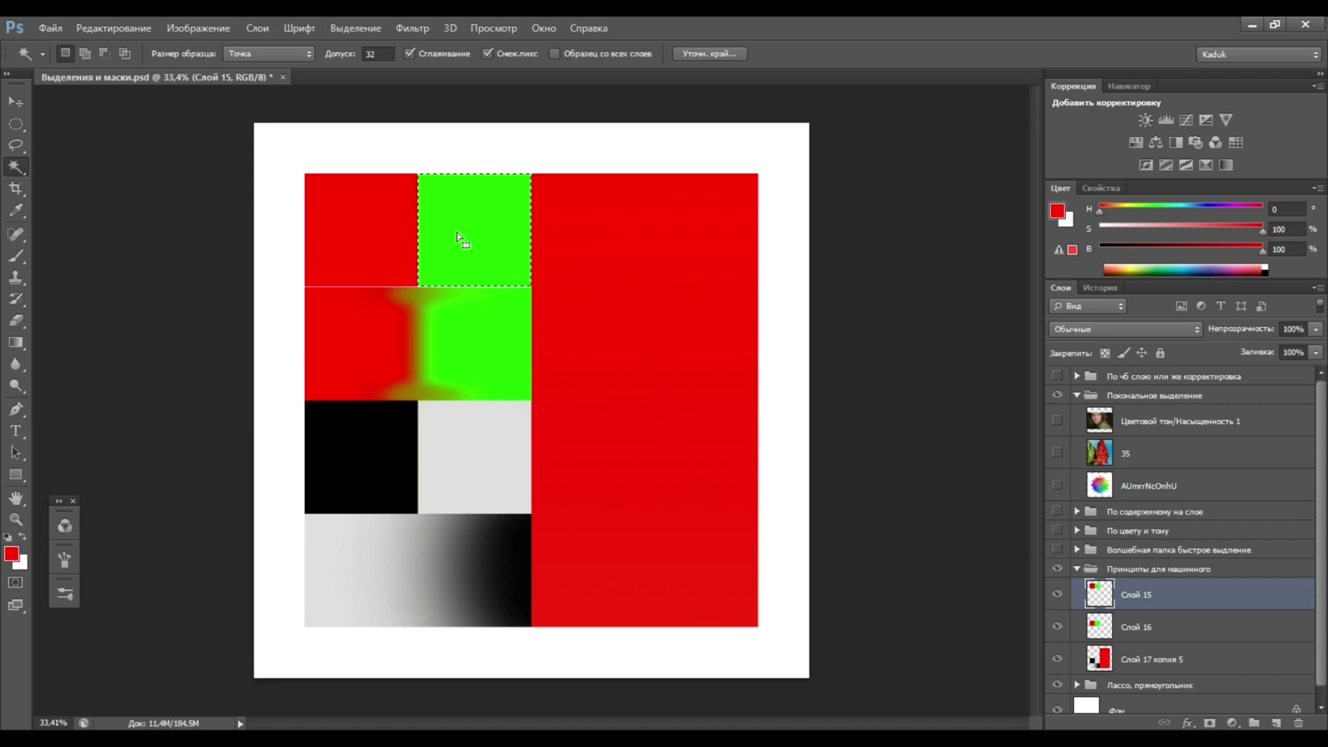
pyautogui.hotkey('ctrl', 'd')
# Select the second-row green area, sample red from the canvas, then clear the selection
pyautogui.hotkey('alt', '[')
pyautogui.click(496, 326)
pyautogui.press('b')
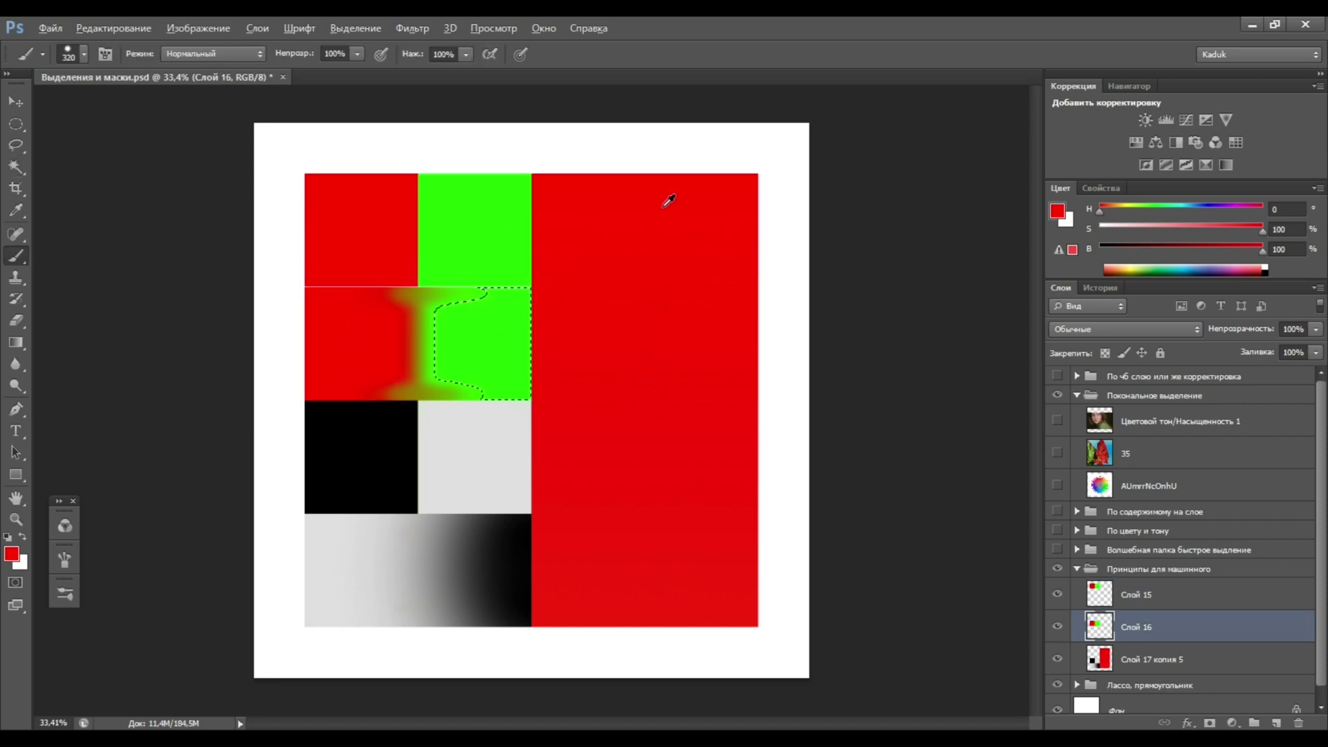
pyautogui.keyDown('alt'); pyautogui.click(655, 182); pyautogui.keyUp('alt')
pyautogui.moveTo(653, 180)
pyautogui.mouseDown()
pyautogui.moveTo(697, 415)
pyautogui.moveTo(663, 604)
pyautogui.mouseUp()
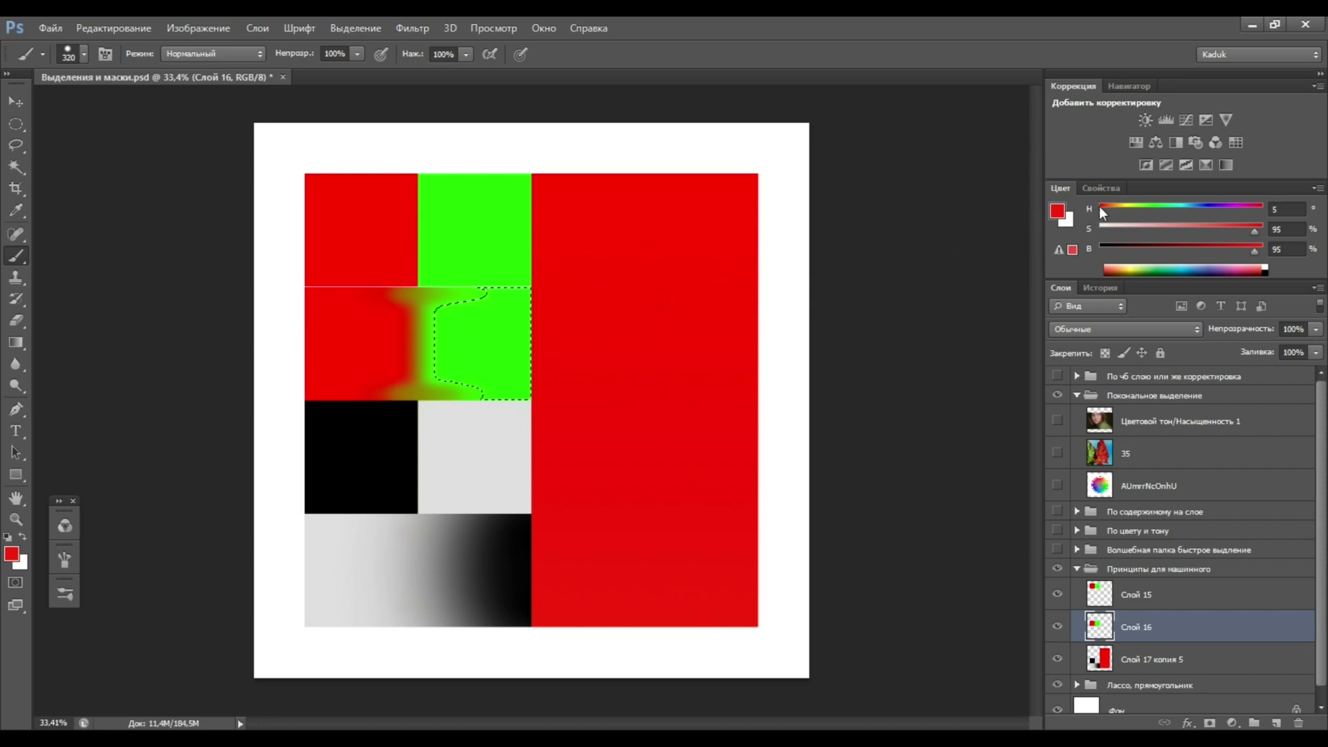
pyautogui.press('w')
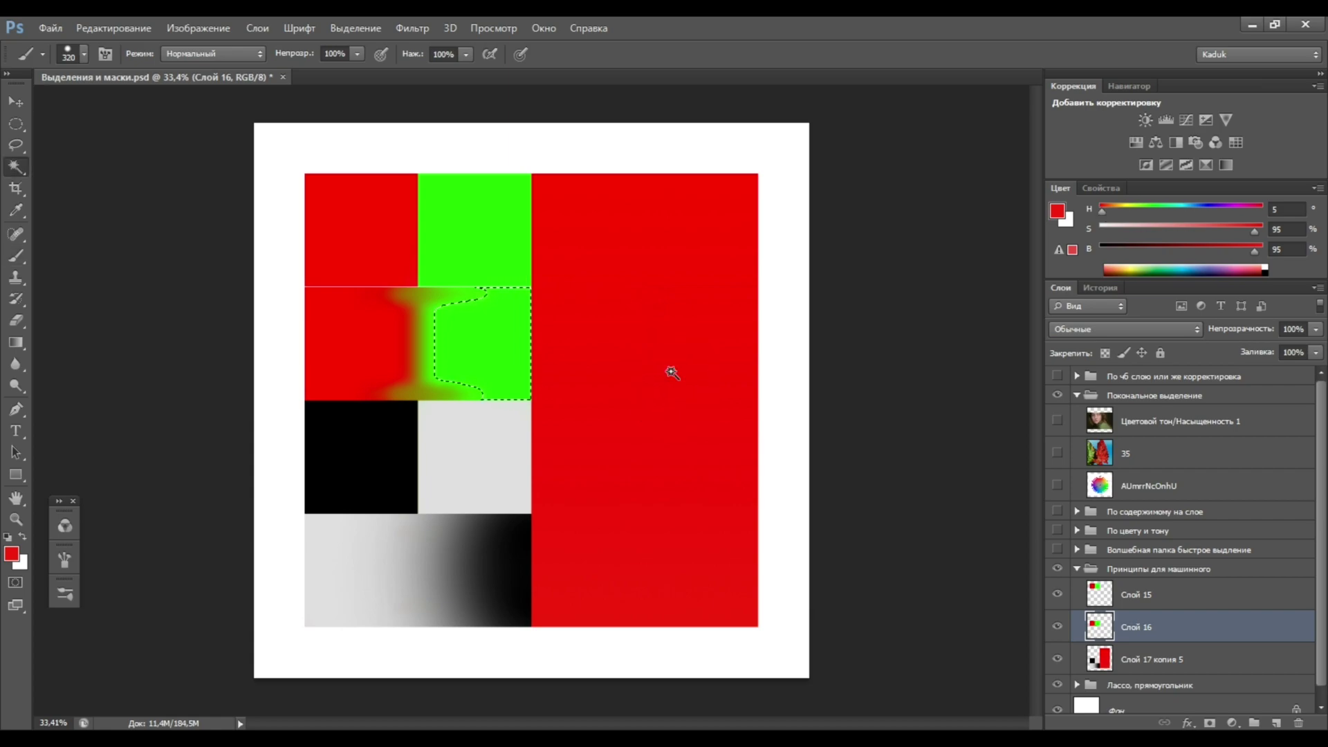
pyautogui.hotkey('ctrl', 'd')
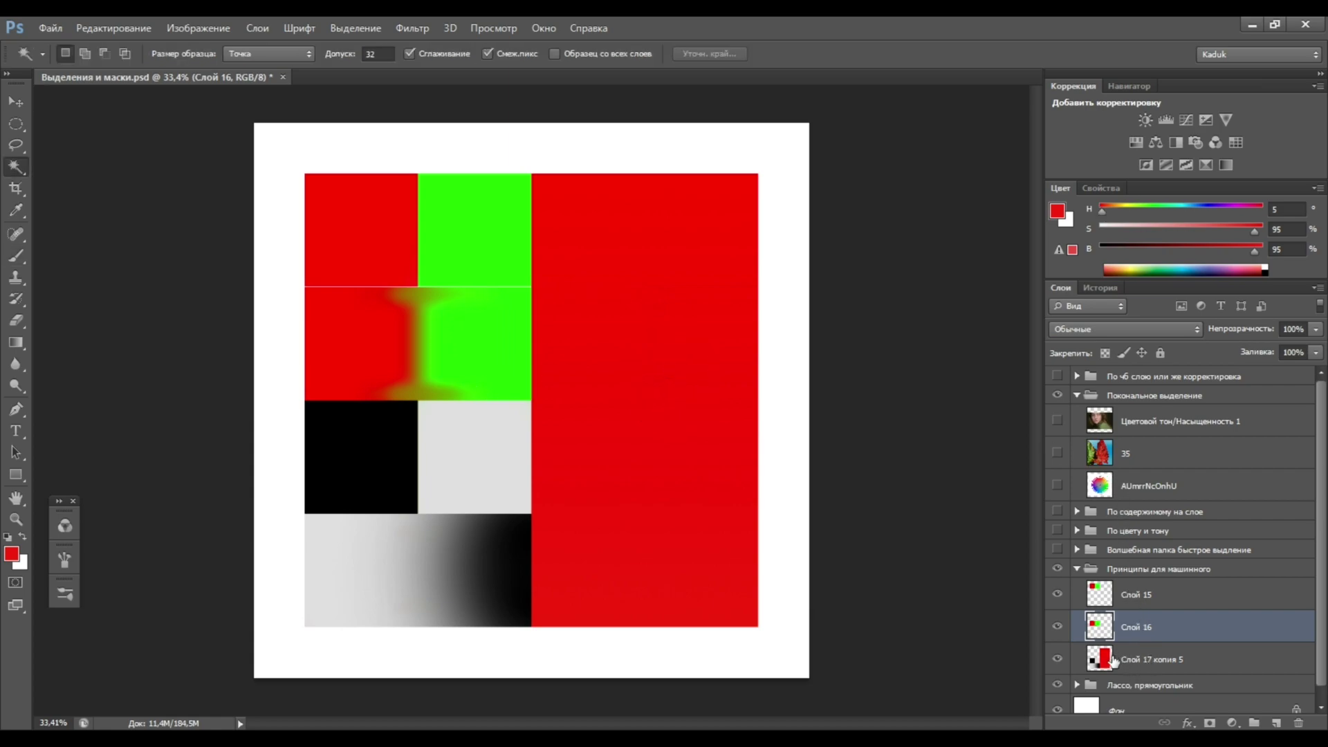
pyautogui.click(1113, 661)
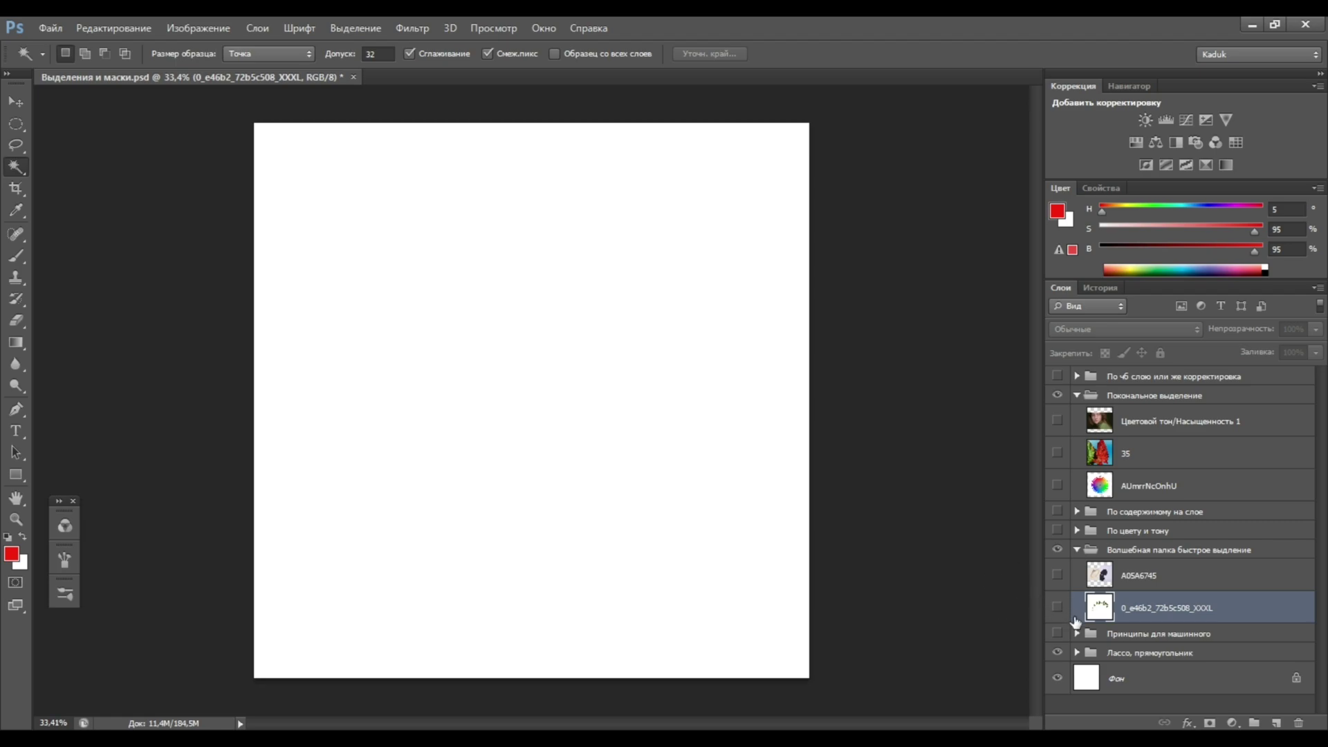
# Show the vine layer and paint red over its selected white background
pyautogui.click(1057, 607)
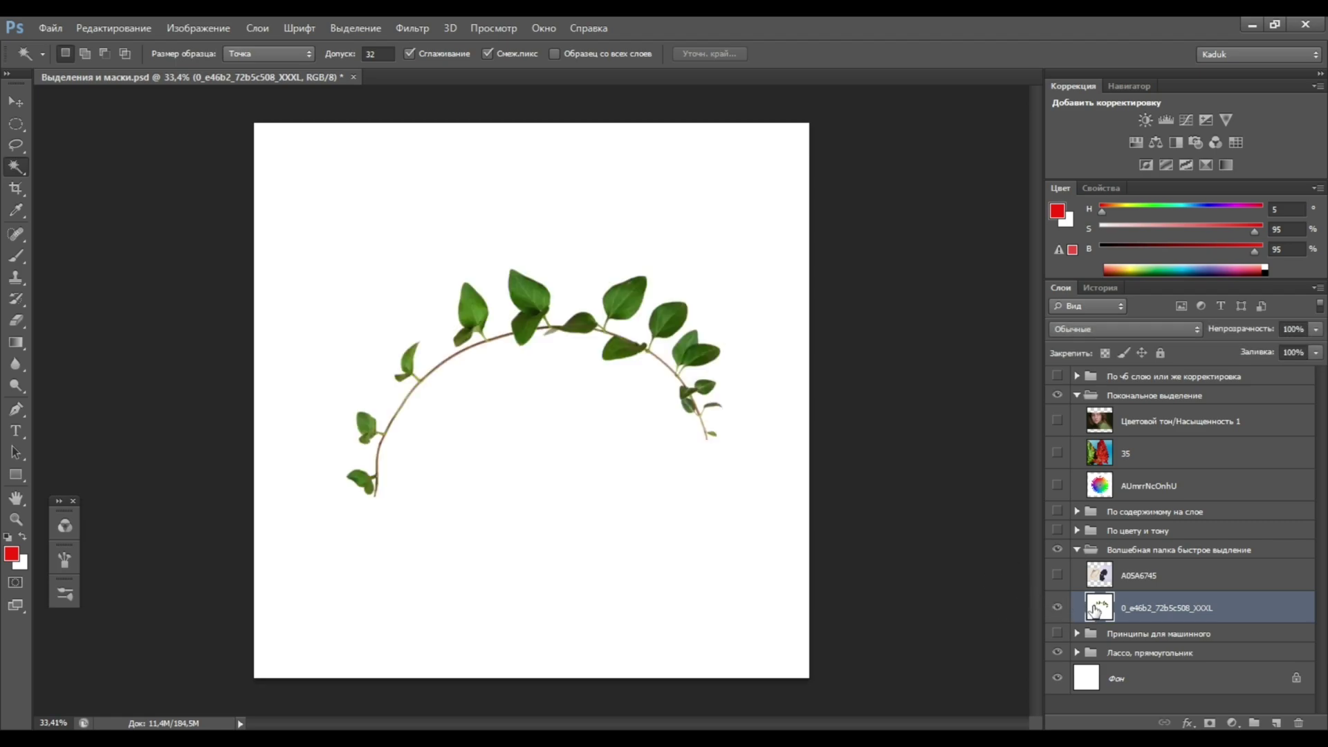
pyautogui.click(548, 201)
pyautogui.press('b')
pyautogui.moveTo(560, 357); pyautogui.dragTo(777, 445)
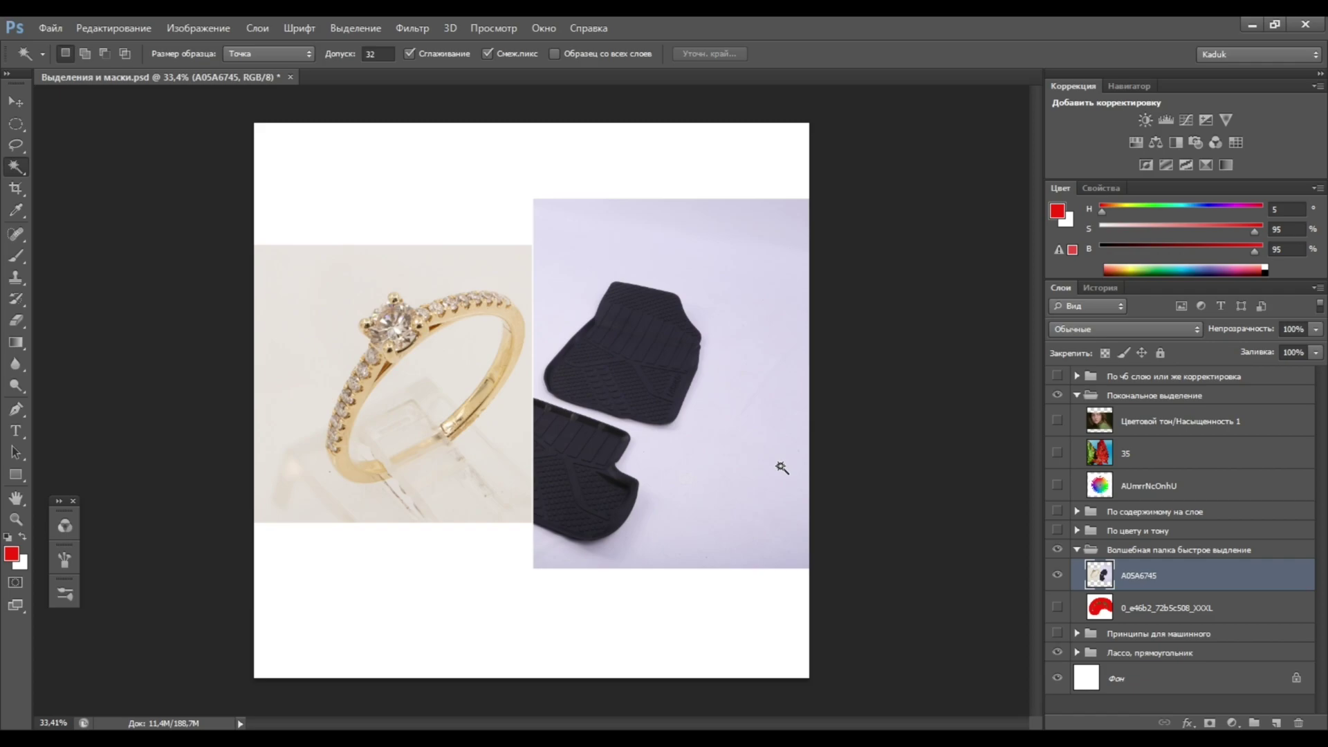
# Magic Wand-select the light background around the floor mats
pyautogui.click(724, 477)
pyautogui.scroll(3, 728, 448)
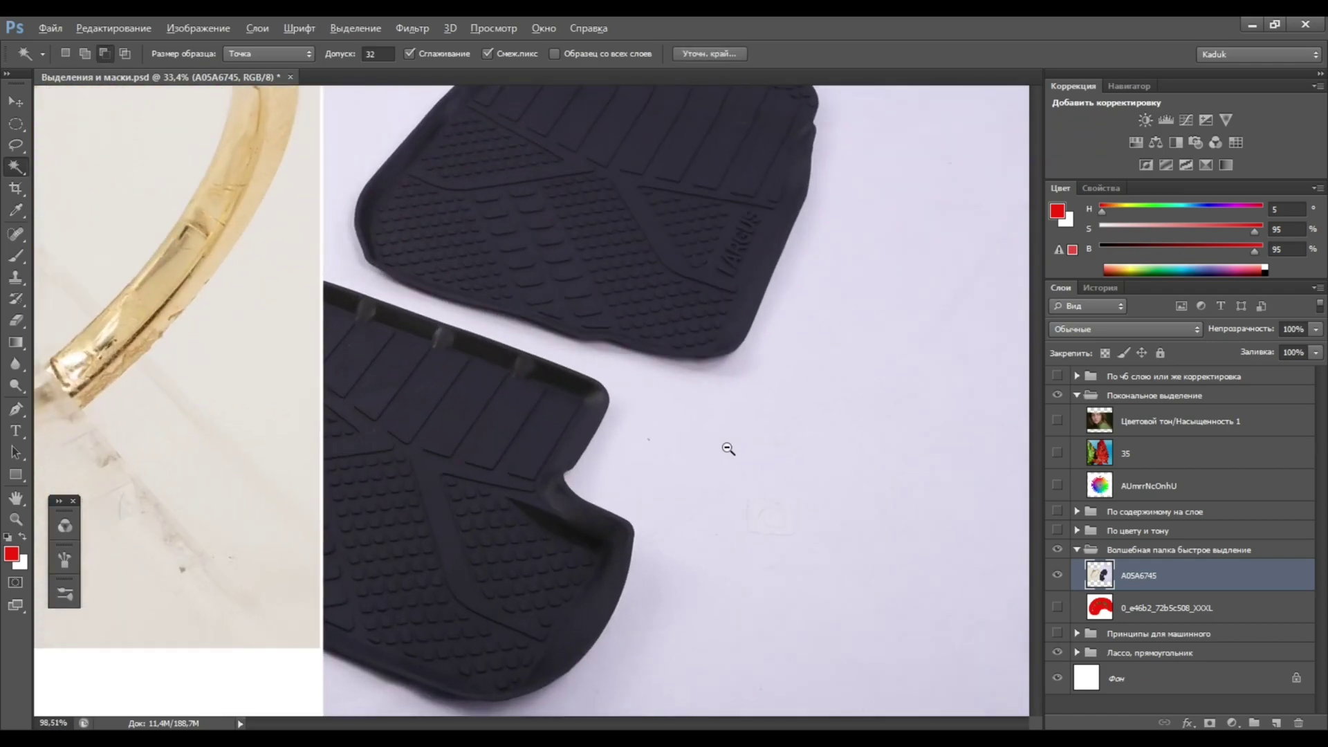
pyautogui.scroll(1, 729, 448)
pyautogui.scroll(-2, 728, 449)
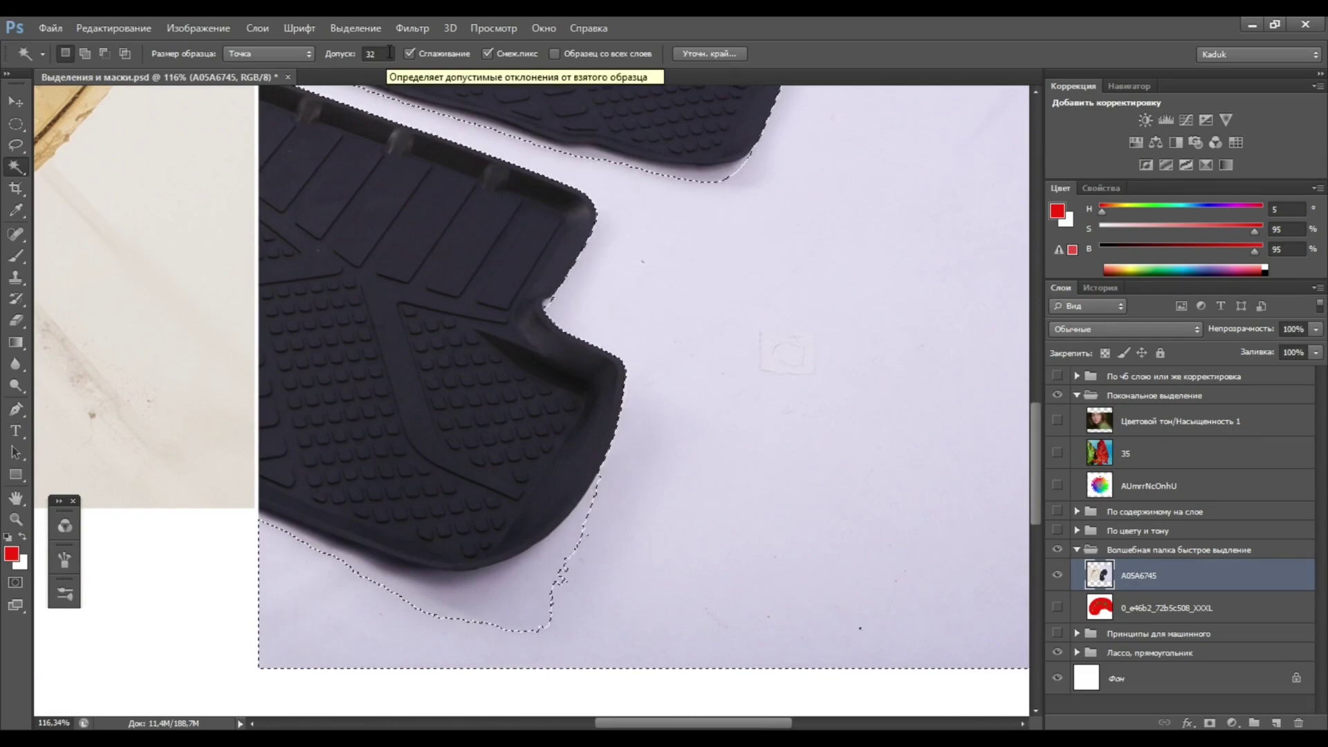
pyautogui.moveTo(864, 328); pyautogui.dragTo(580, 393)
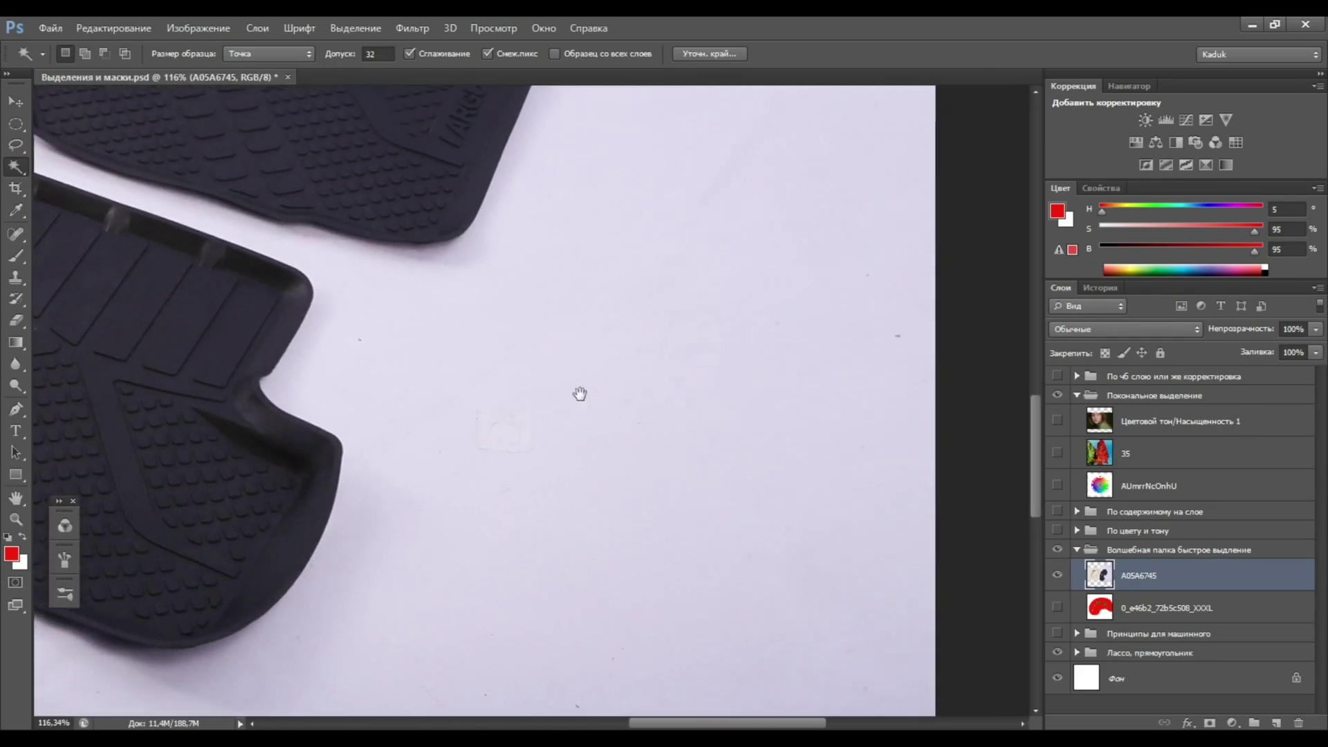
pyautogui.scroll(-2, 602, 350)
pyautogui.scroll(-1, 571, 331)
pyautogui.click(571, 331)
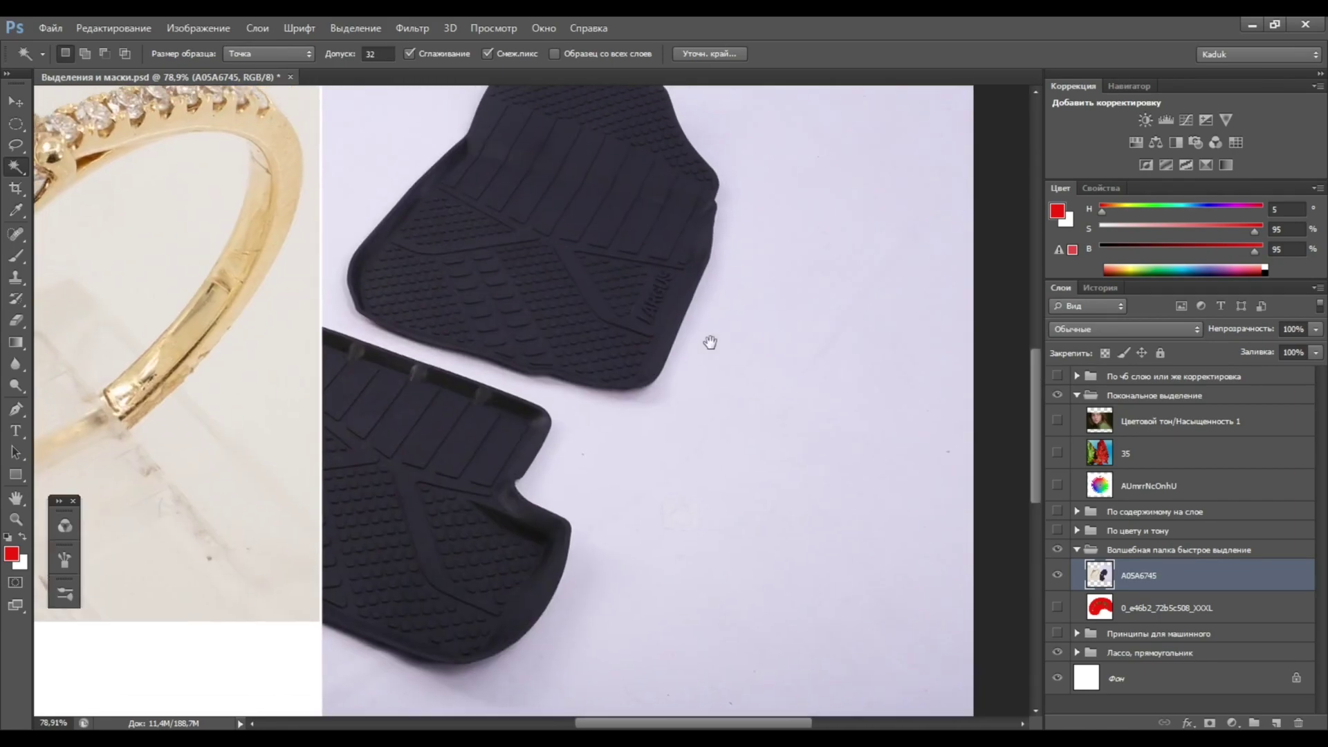
pyautogui.click(733, 349)
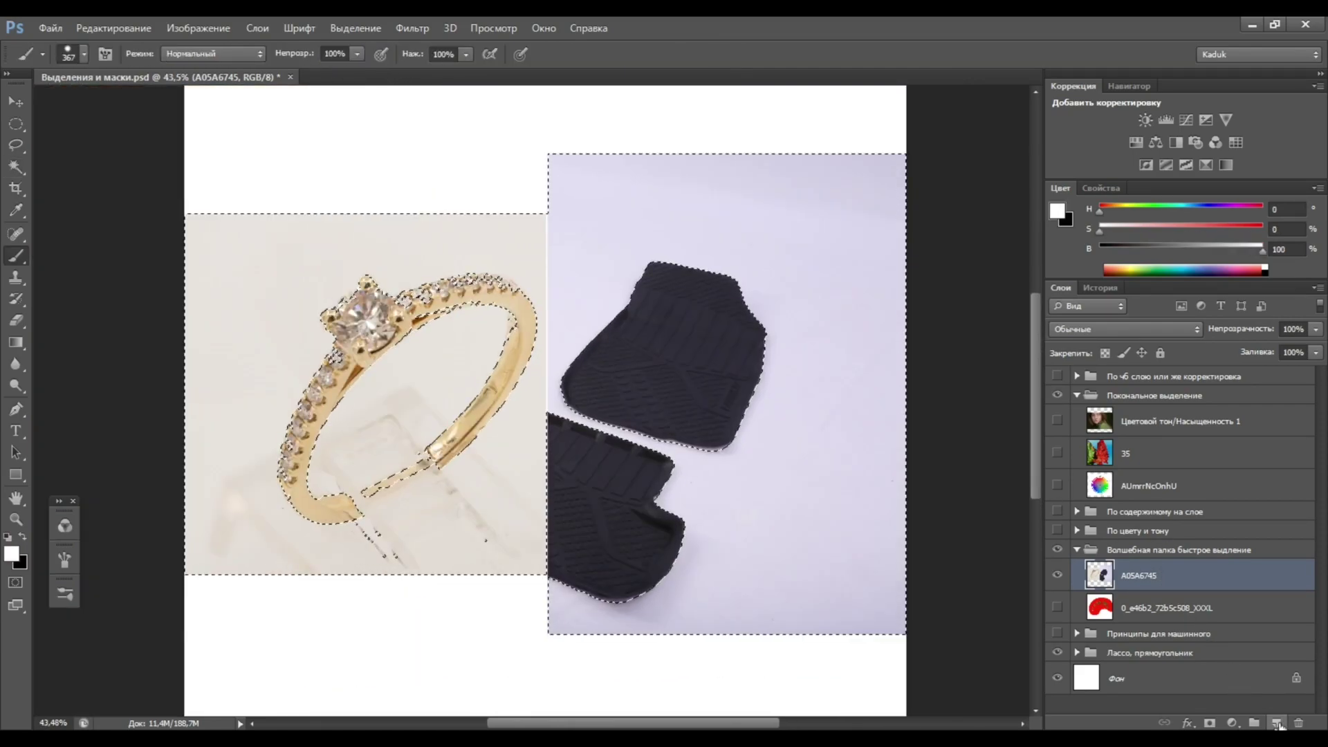
# Paint white over the mats' background on a new layer, deselect, and shrink the brush
pyautogui.click(1279, 724)
pyautogui.moveTo(626, 370)
pyautogui.mouseDown()
pyautogui.moveTo(642, 334)
pyautogui.moveTo(786, 480)
pyautogui.mouseUp()
pyautogui.hotkey('ctrl', 'd')
pyautogui.press('[')
pyautogui.press('[')
pyautogui.press('[')
pyautogui.keyDown('ctrl'); pyautogui.click(1100, 574); pyautogui.keyUp('ctrl')
pyautogui.click(1057, 575)
pyautogui.press('[')
pyautogui.press('[')
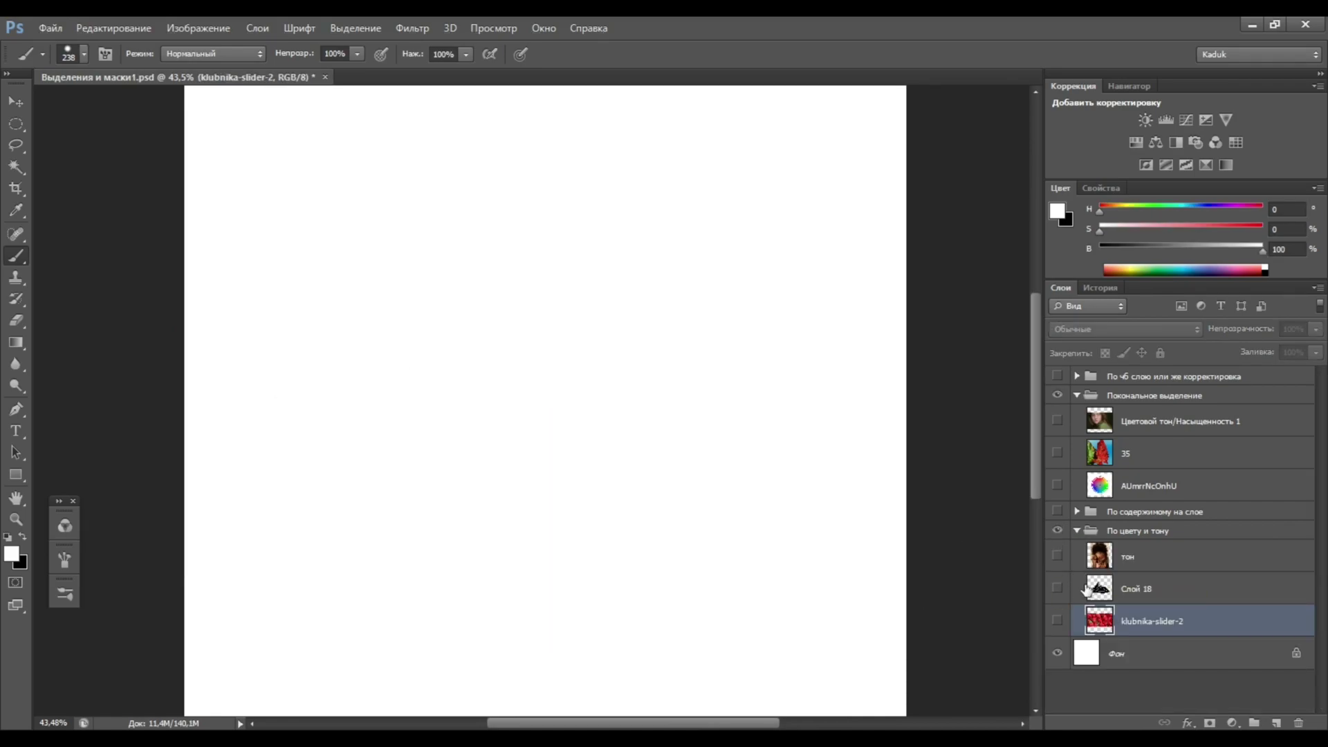
# Show the strawberry layer and select its green leaves with Color Range
pyautogui.click(1057, 621)
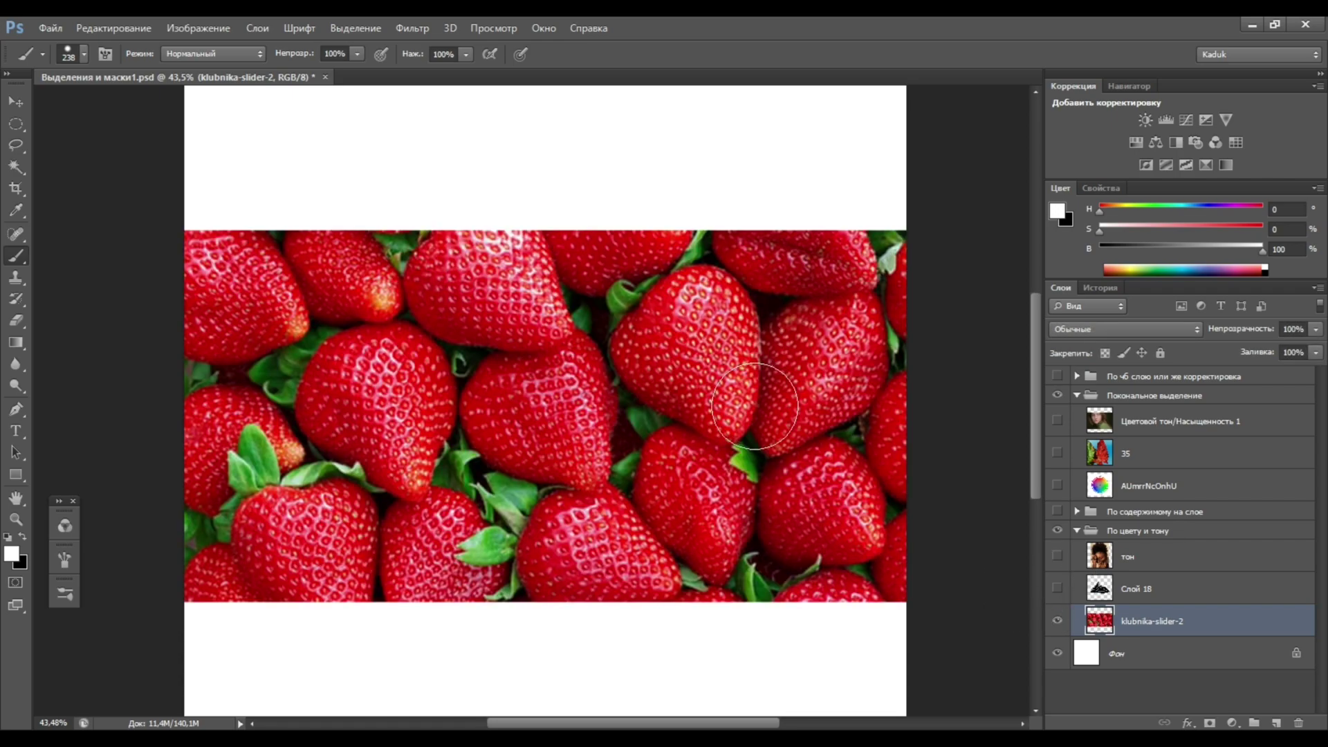
pyautogui.hscroll(-2, 657, 373)
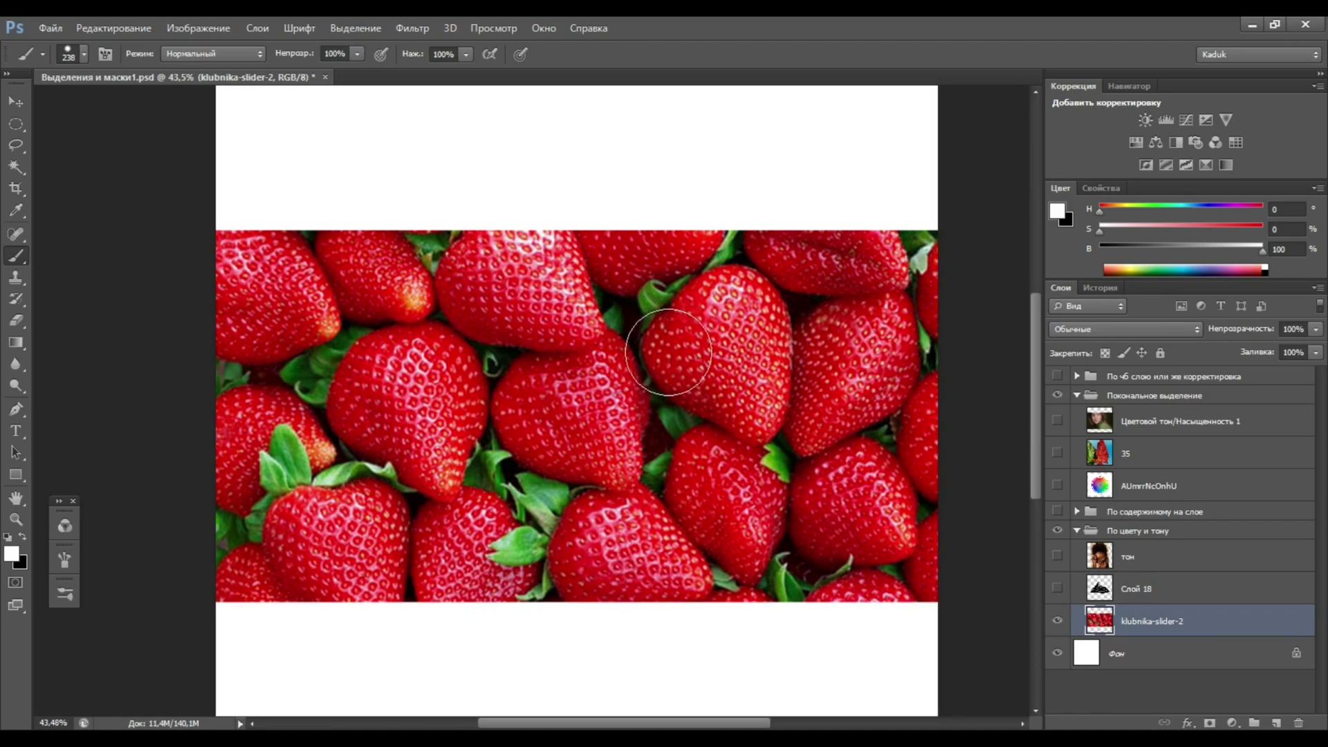
pyautogui.click(356, 28)
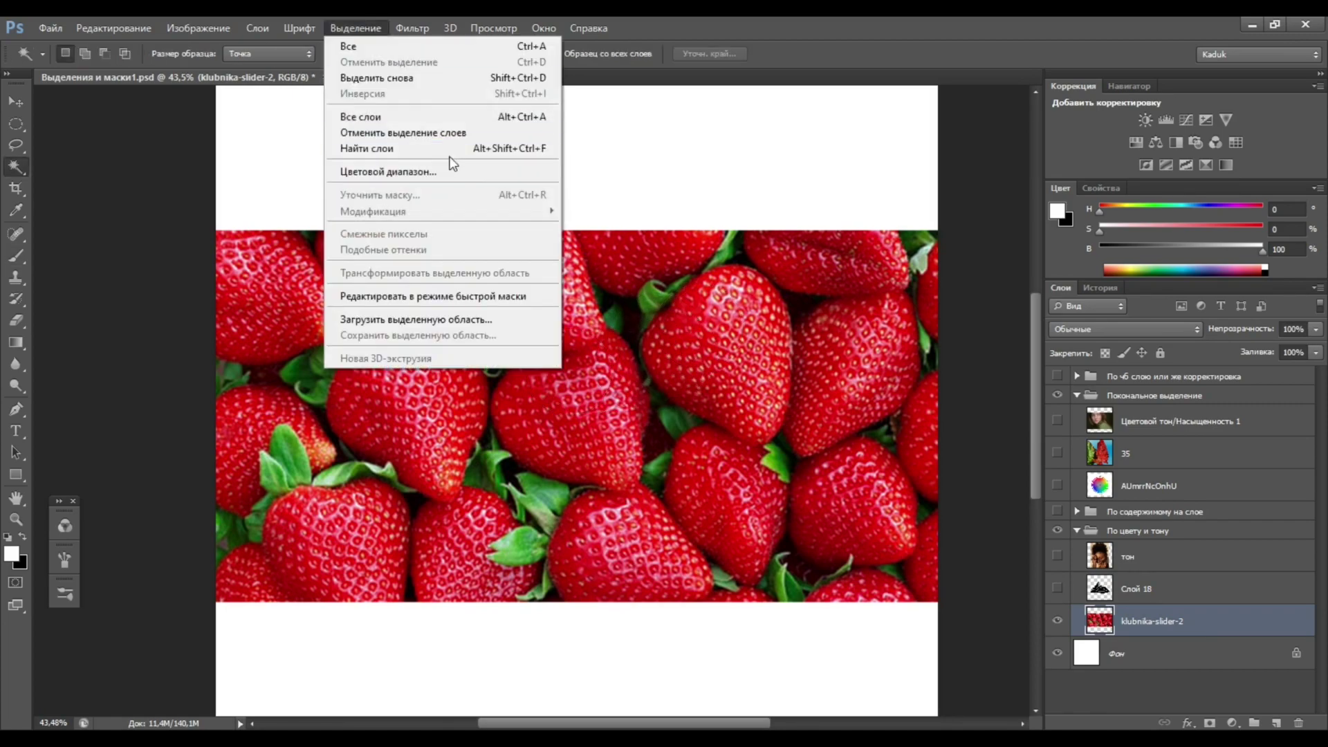
pyautogui.click(440, 169)
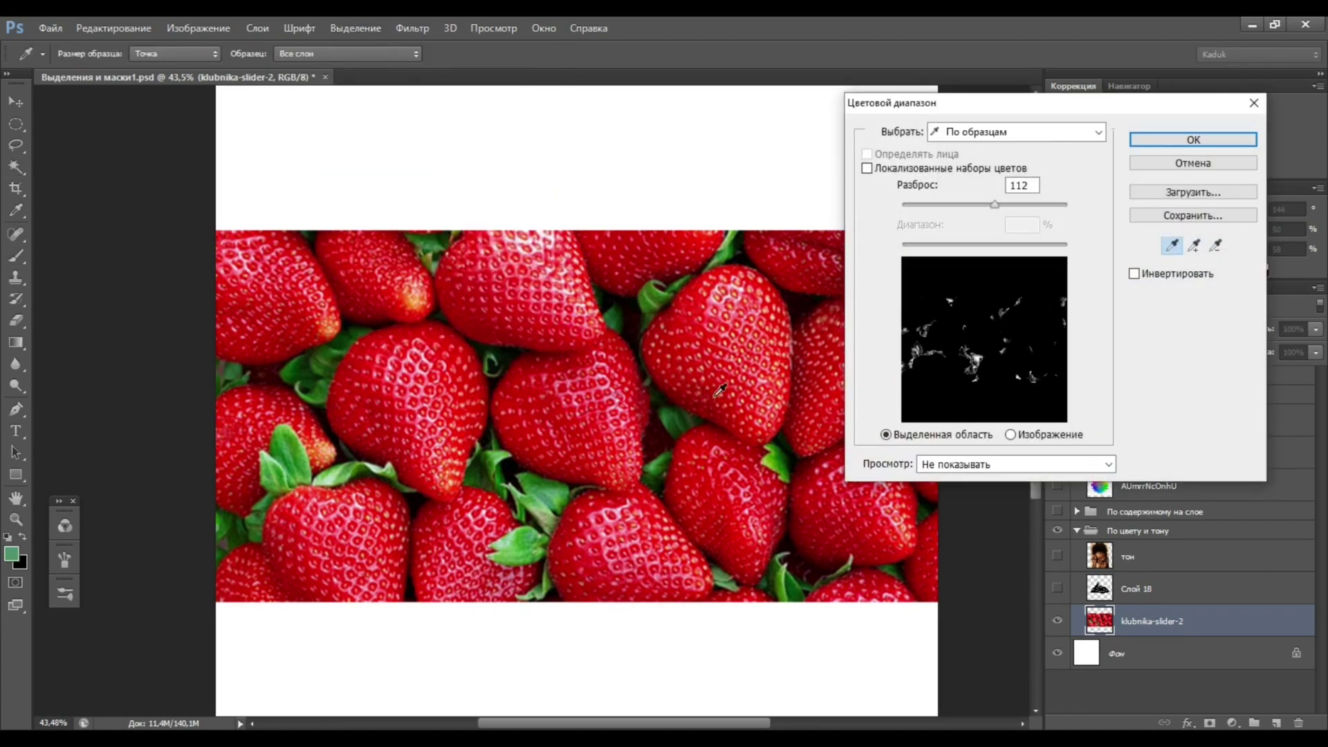
pyautogui.click(1194, 245)
pyautogui.click(539, 503)
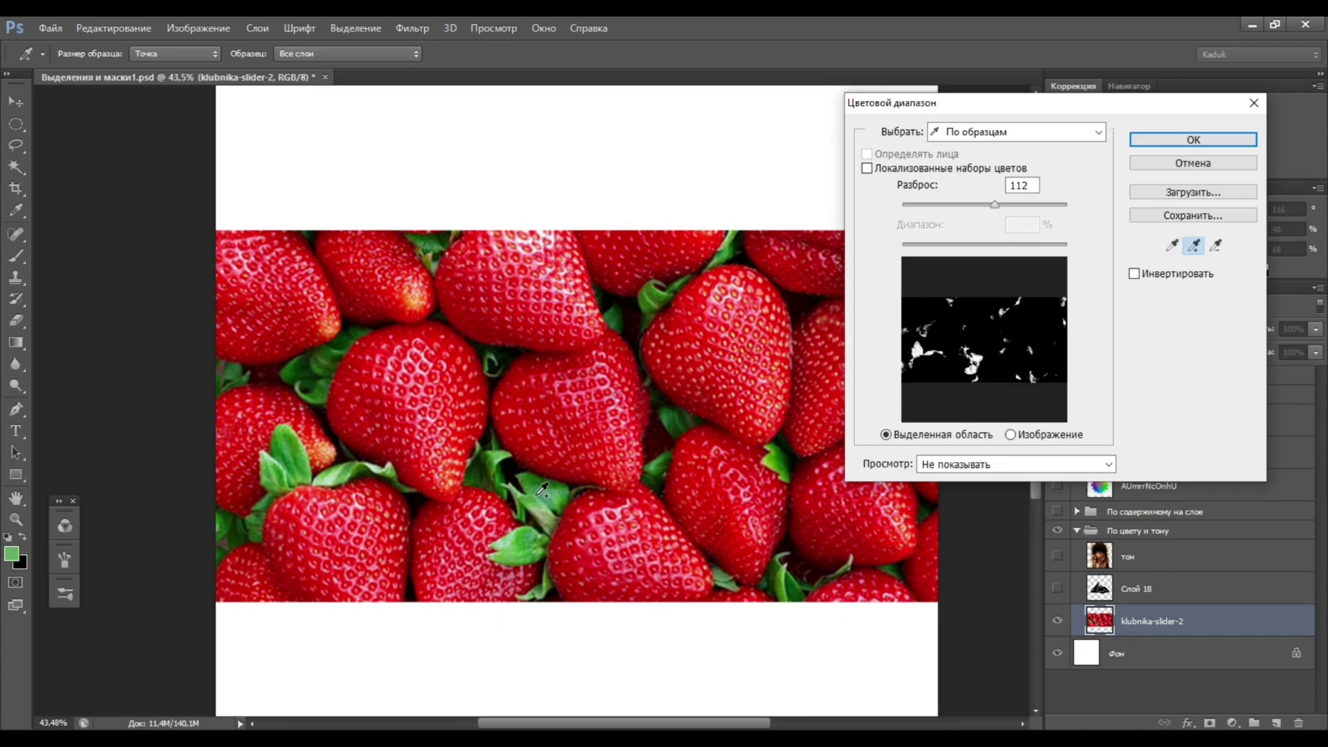
pyautogui.click(333, 355)
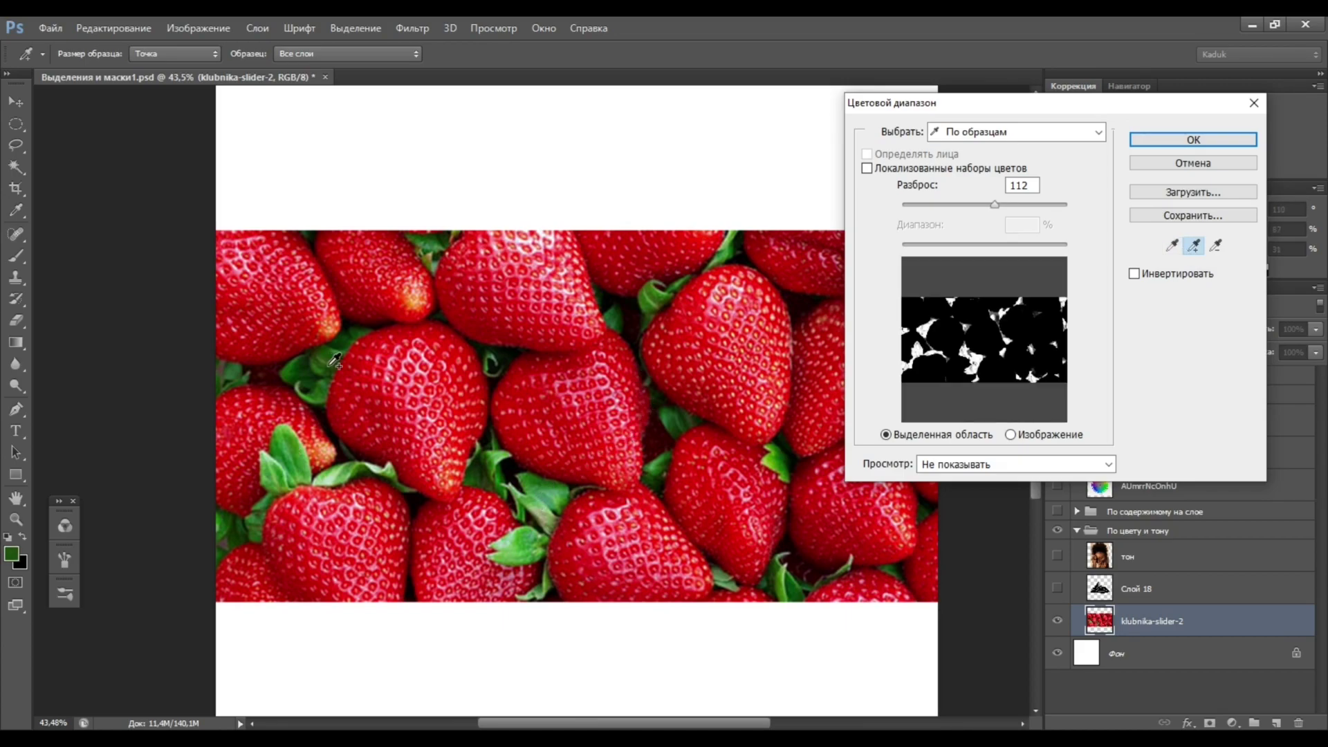
pyautogui.click(1144, 139)
# Drain saturation via Hue/Saturation, extend its mask onto one strawberry, then show the тон portrait
pyautogui.moveTo(1180, 334)
pyautogui.mouseDown()
pyautogui.moveTo(1072, 335)
pyautogui.moveTo(1100, 345)
pyautogui.mouseUp()
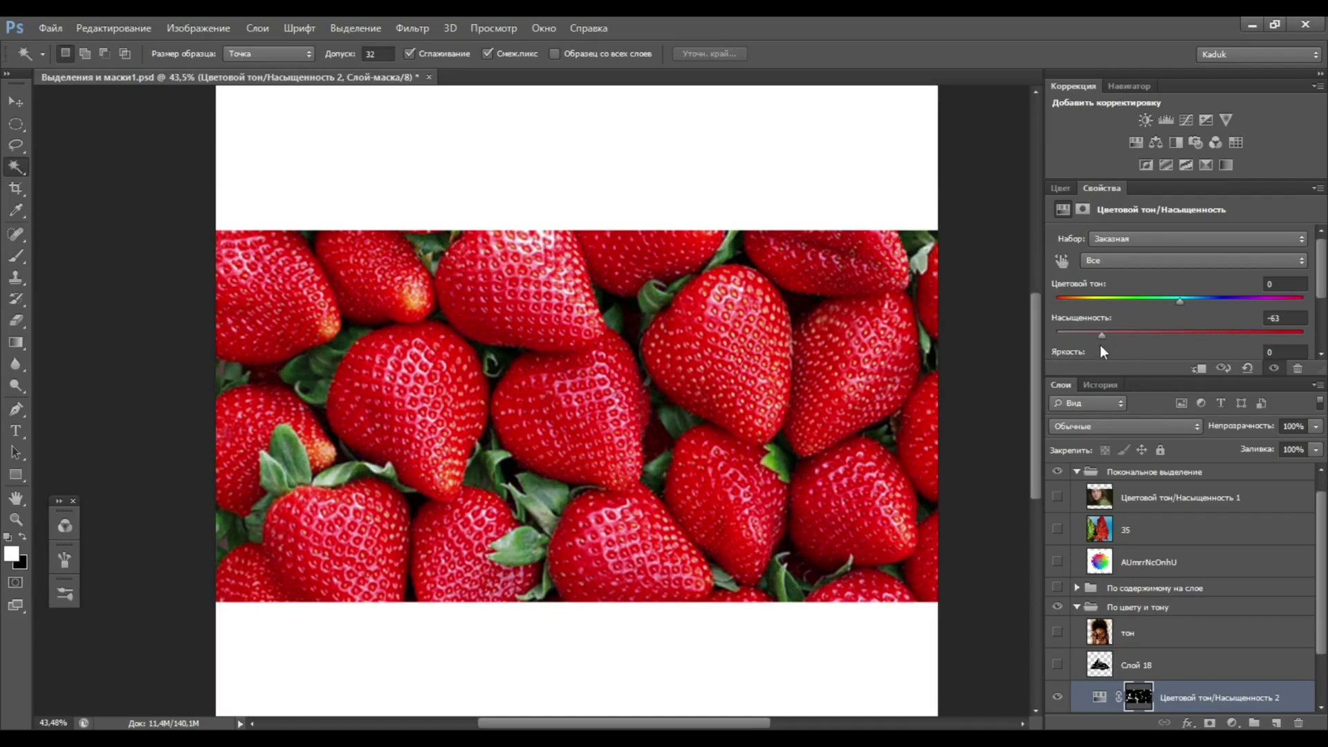
pyautogui.press('b')
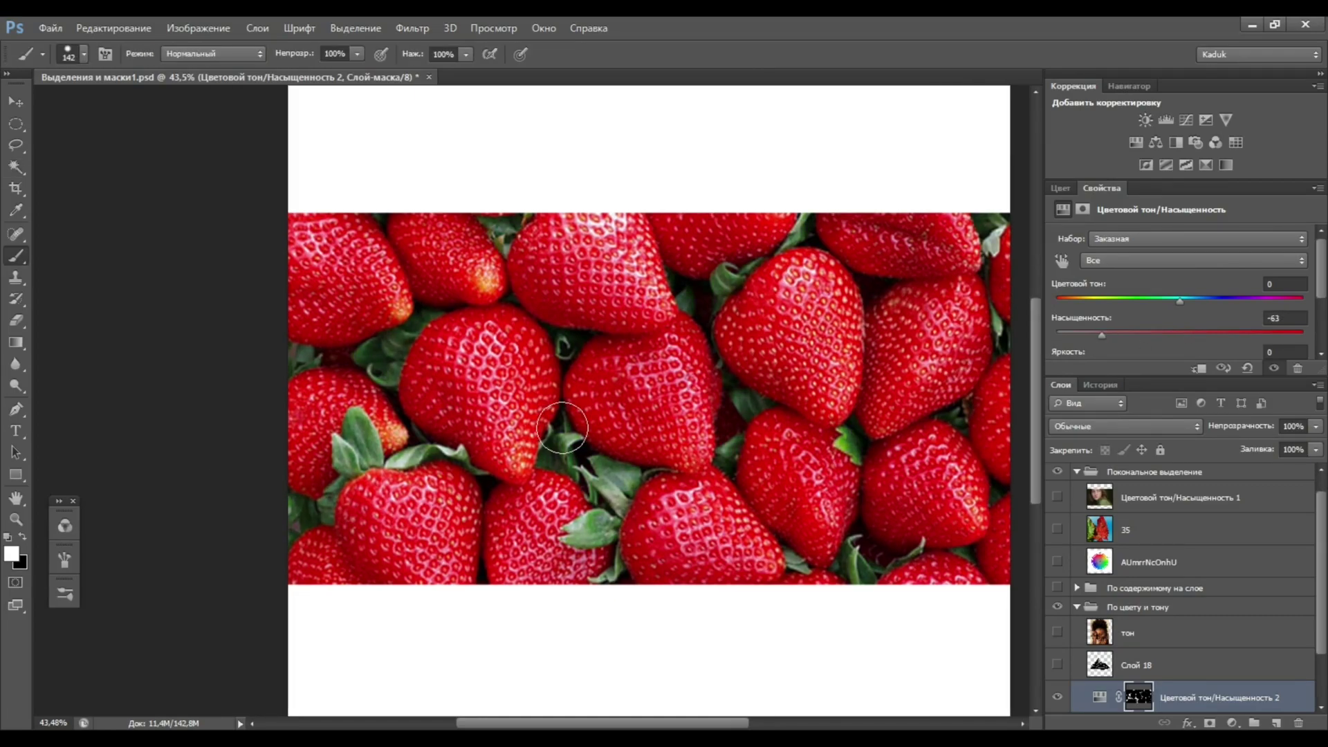
pyautogui.moveTo(560, 423)
pyautogui.mouseDown()
pyautogui.moveTo(470, 387)
pyautogui.moveTo(578, 332)
pyautogui.mouseUp()
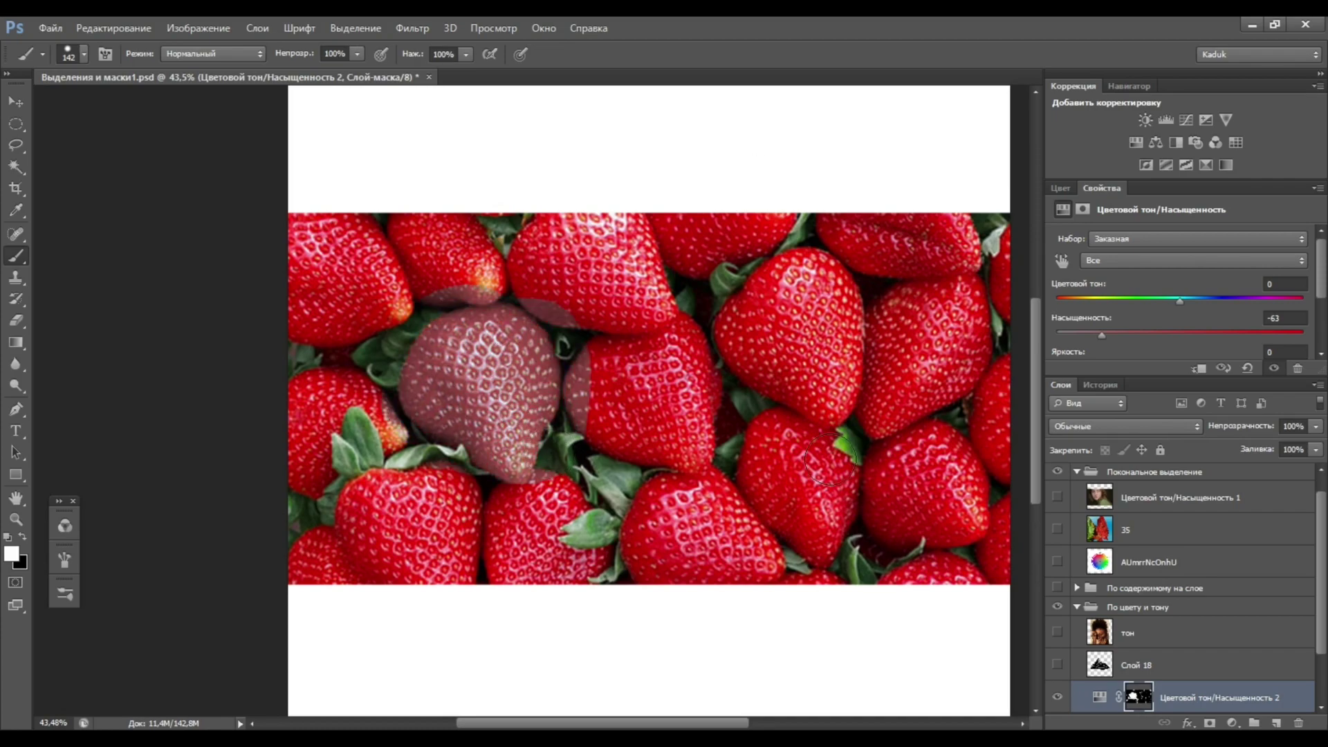
pyautogui.scroll(-2, 1107, 643)
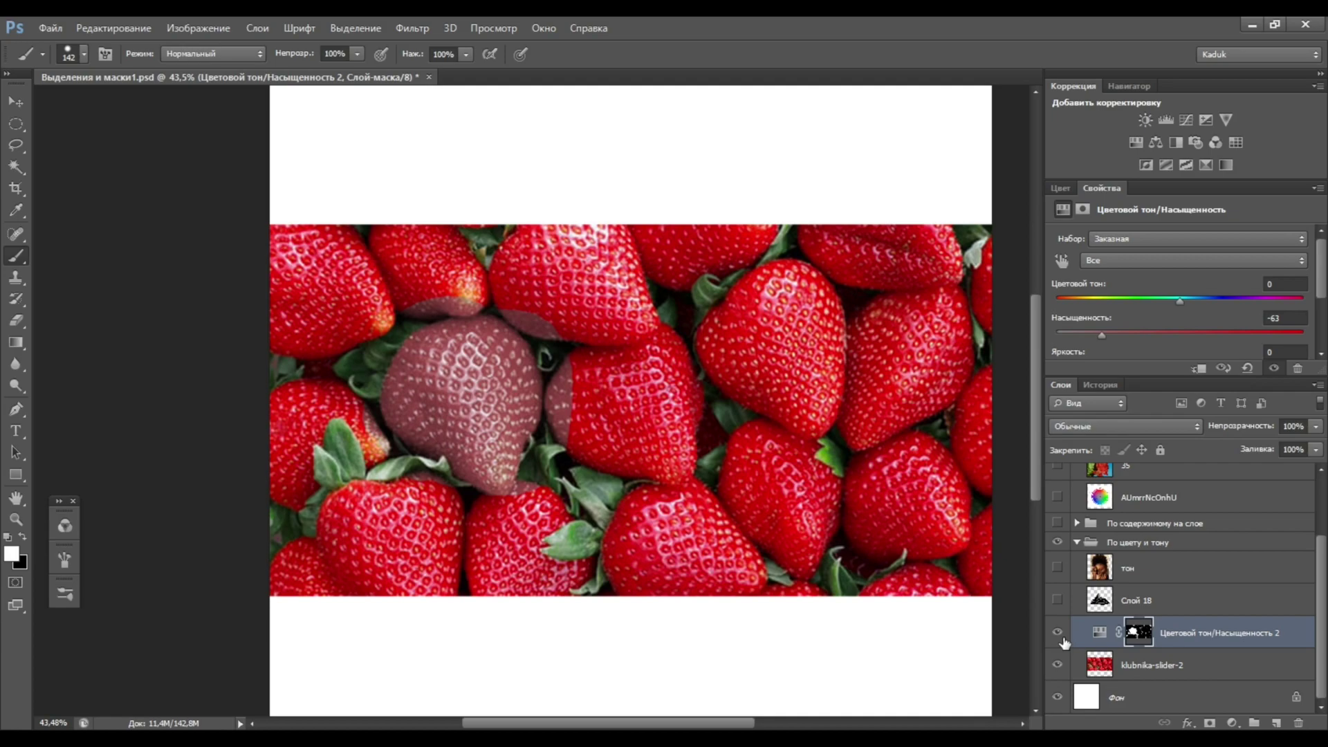
pyautogui.moveTo(1057, 632); pyautogui.dragTo(1057, 665)
pyautogui.click(1057, 567)
pyautogui.click(1128, 568)
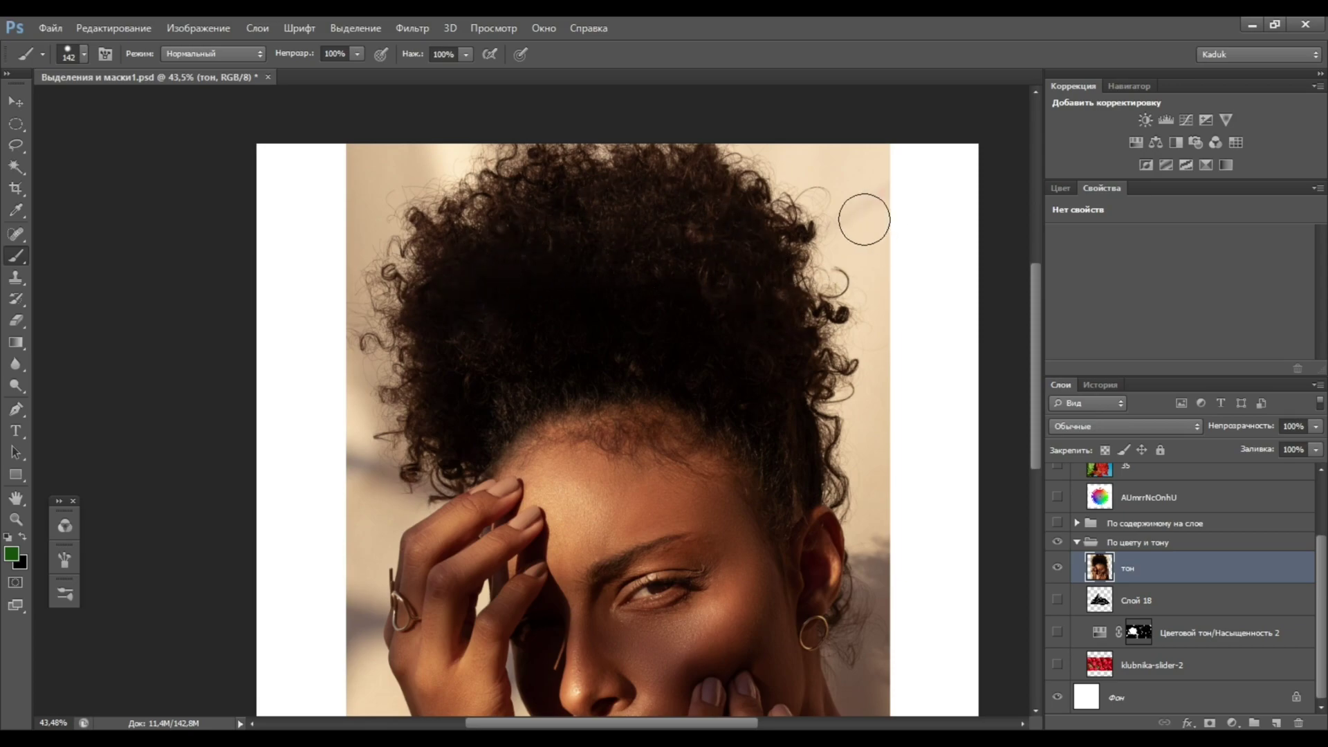
# Select the pale background around the тон portrait with Color Range
pyautogui.click(355, 27)
pyautogui.click(388, 157)
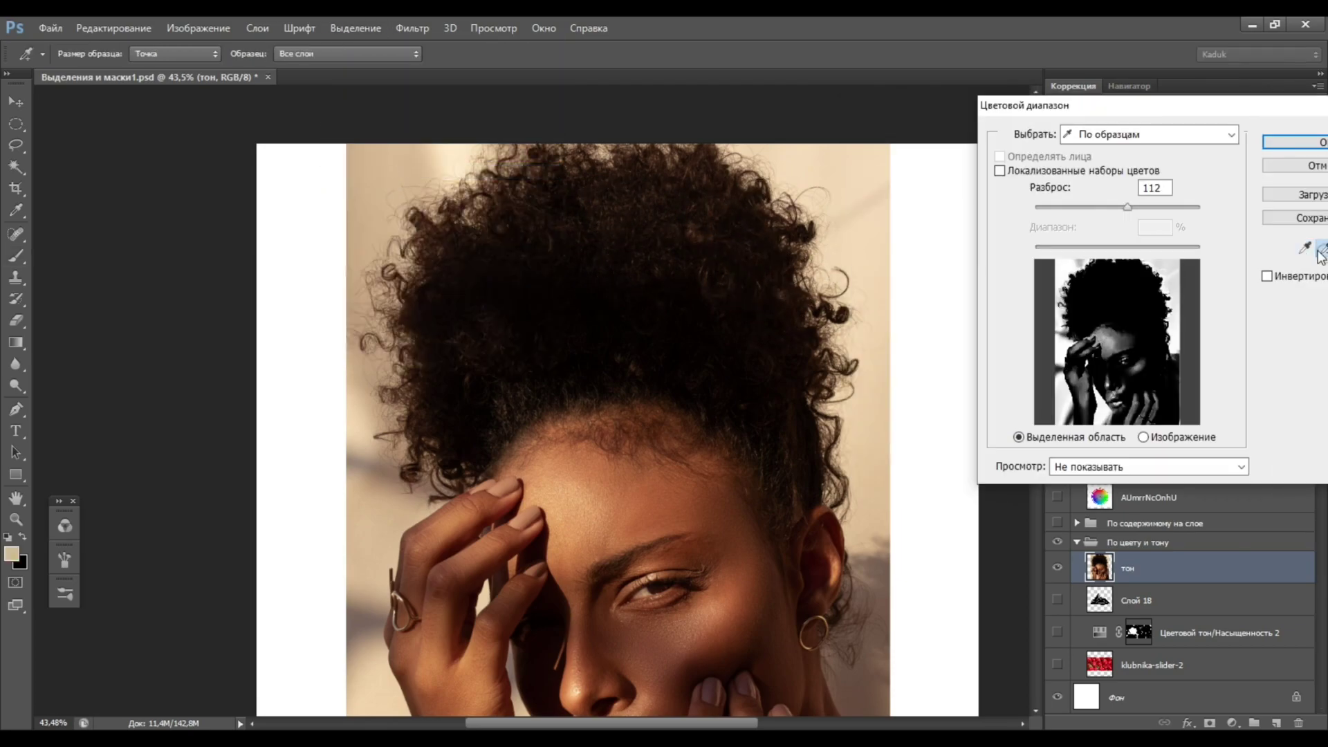
pyautogui.moveTo(1182, 110); pyautogui.dragTo(1066, 125)
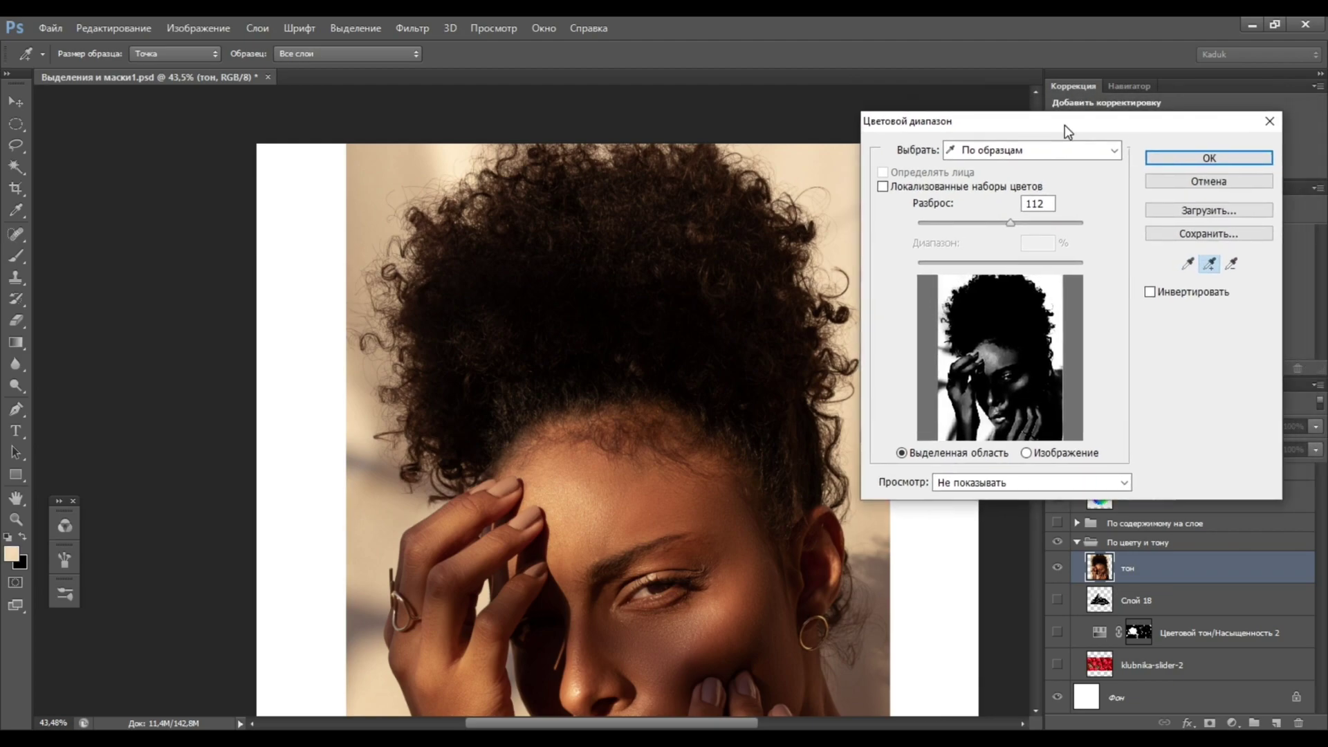
pyautogui.click(1210, 158)
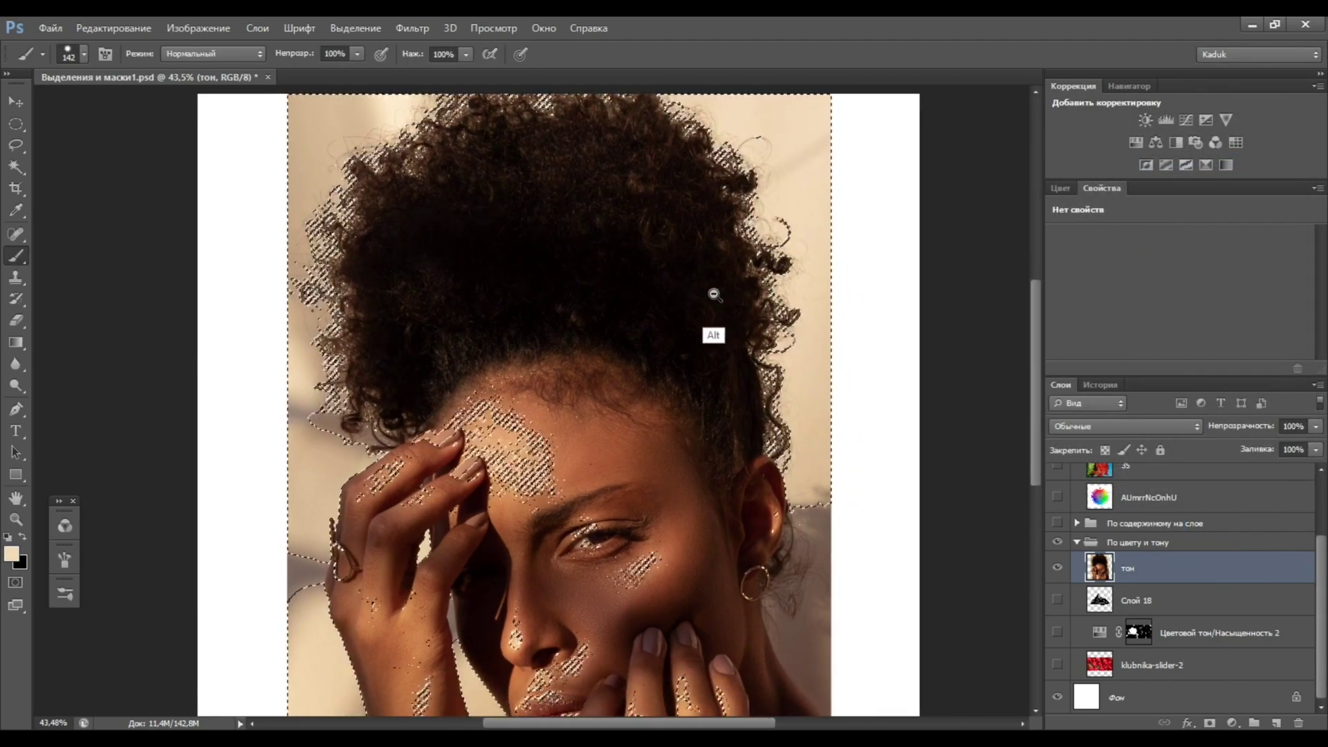
# Paint peach over the selection with a large brush, then swap тон for Слой 18
pyautogui.keyDown('alt'); pyautogui.click(716, 294); pyautogui.keyUp('alt')
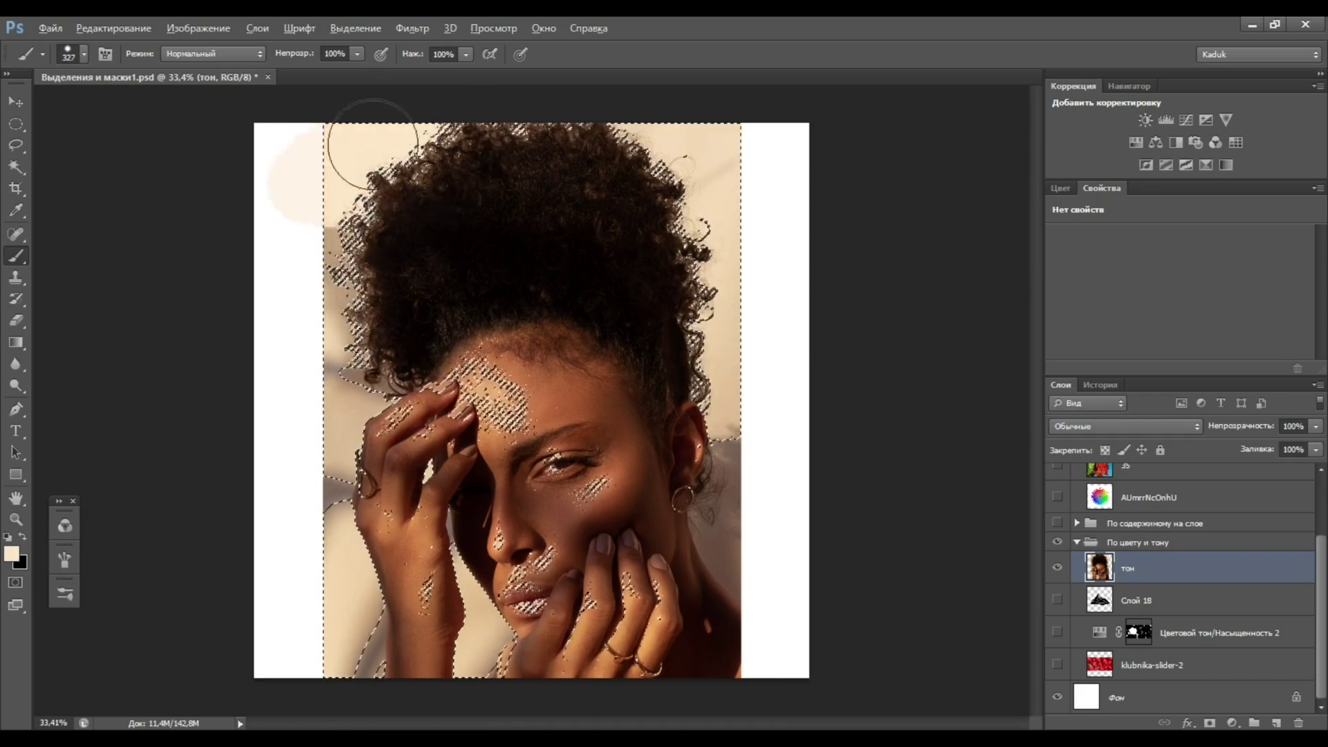
pyautogui.moveTo(330, 111); pyautogui.dragTo(317, 400)
pyautogui.hotkey('ctrl', 'd')
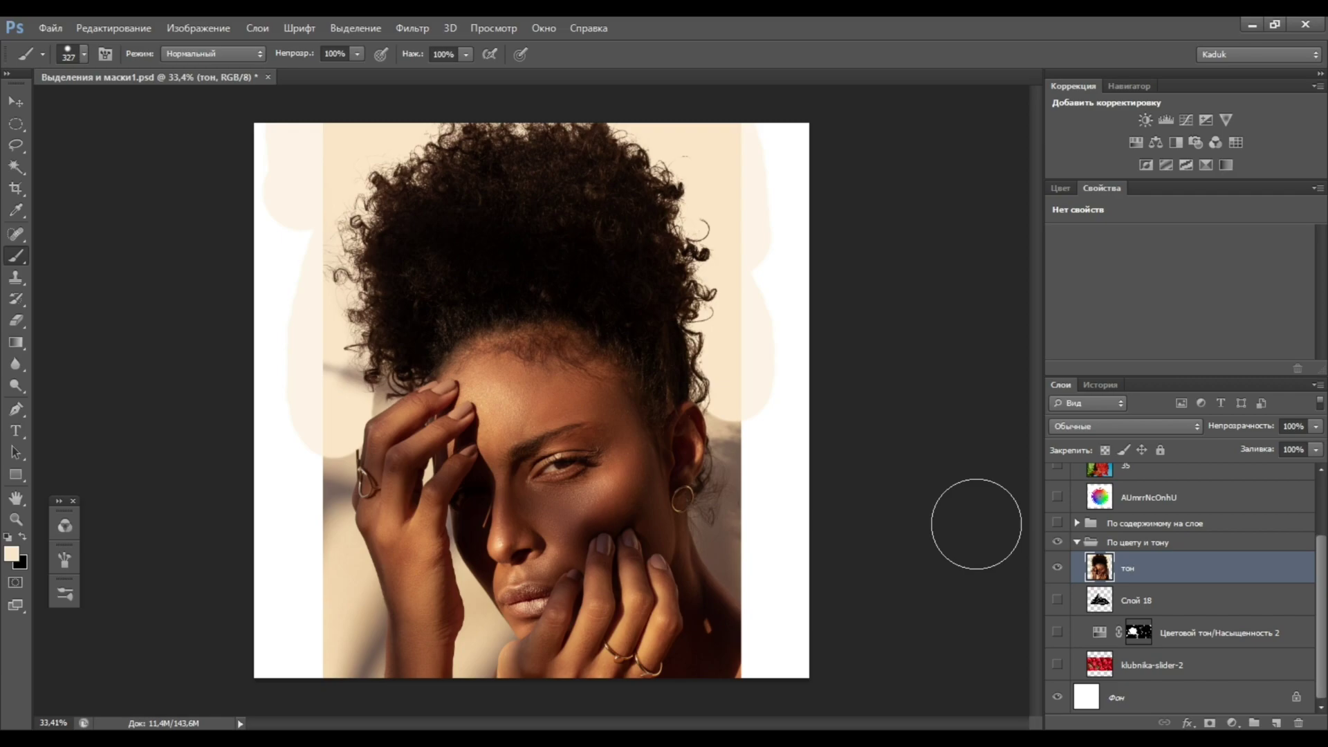
pyautogui.click(1058, 568)
pyautogui.click(1058, 596)
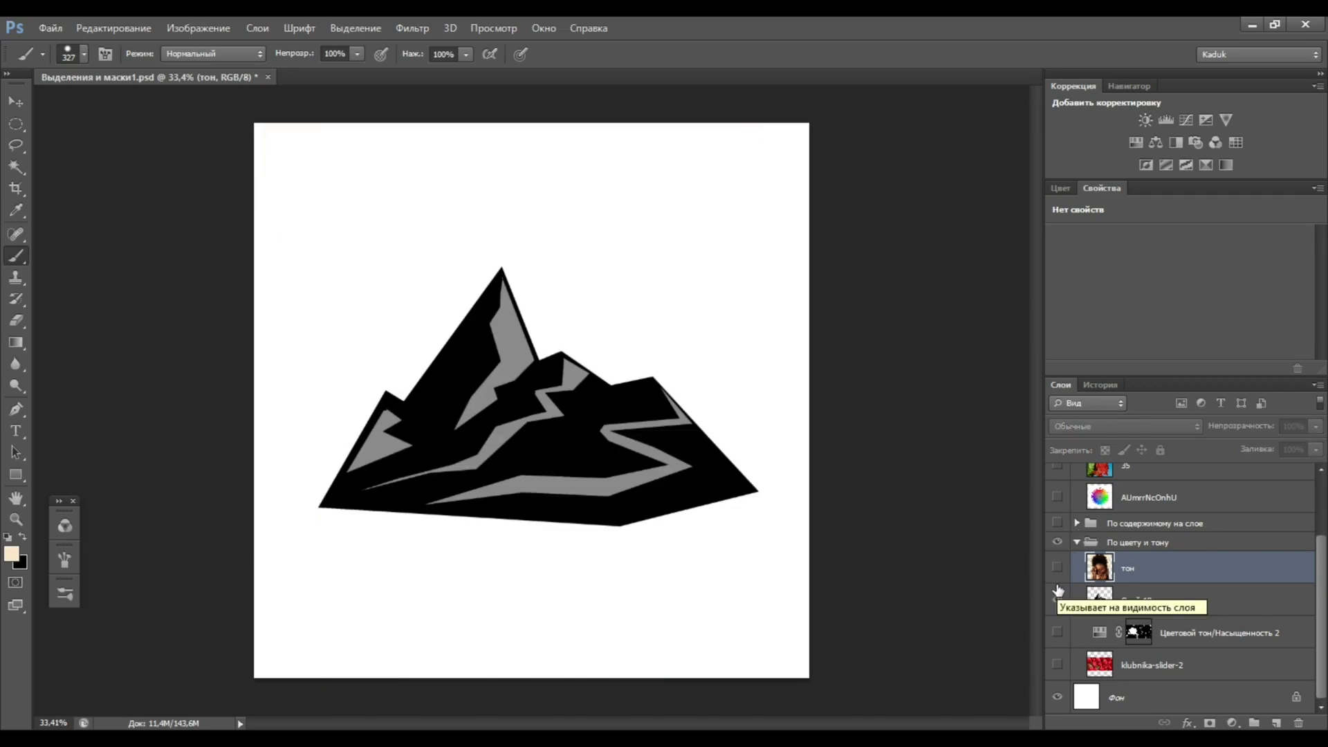
# Magic Wand-select the mountain's upper grey face and lower grey band on Слой 18
pyautogui.click(1107, 599)
pyautogui.press('w')
pyautogui.moveTo(597, 416); pyautogui.dragTo(767, 408)
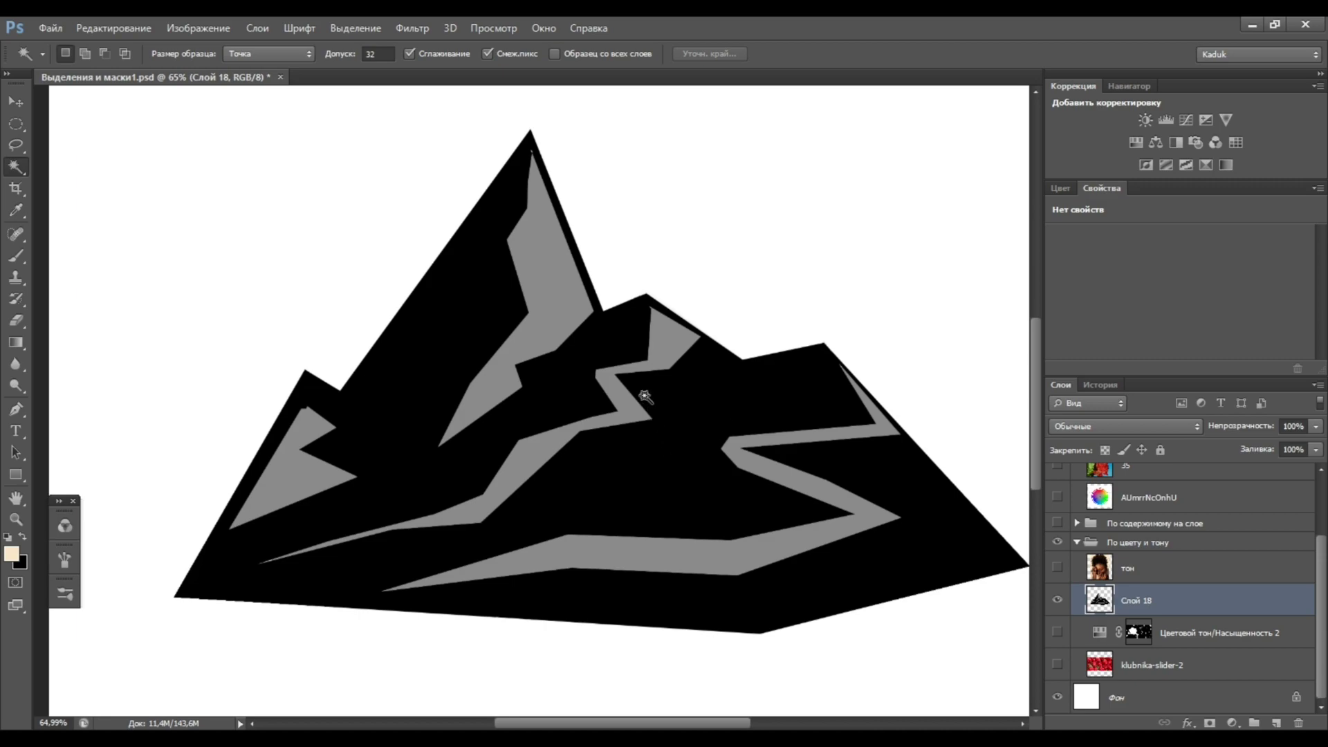
pyautogui.click(549, 296)
pyautogui.keyDown('shift'); pyautogui.click(753, 551); pyautogui.keyUp('shift')
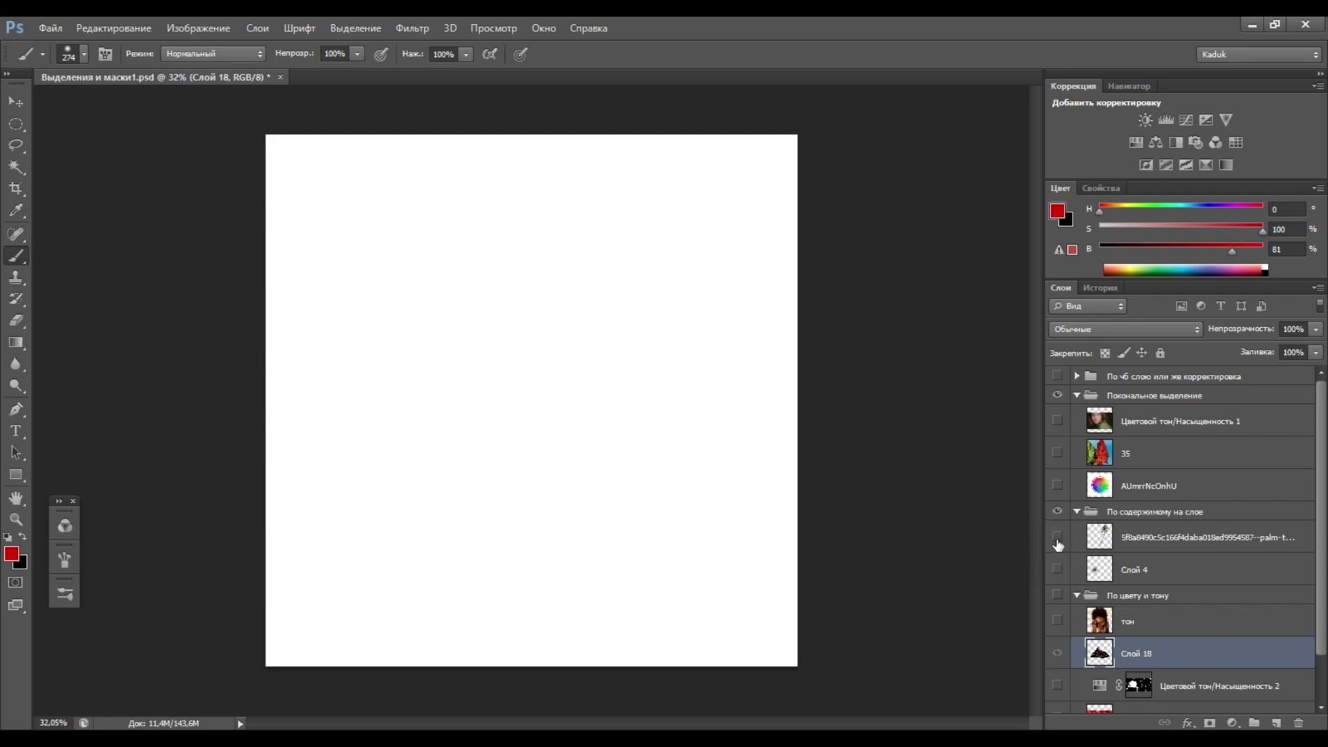
# Show the palm layer, load its pixels as a selection, and invert it
pyautogui.click(1058, 538)
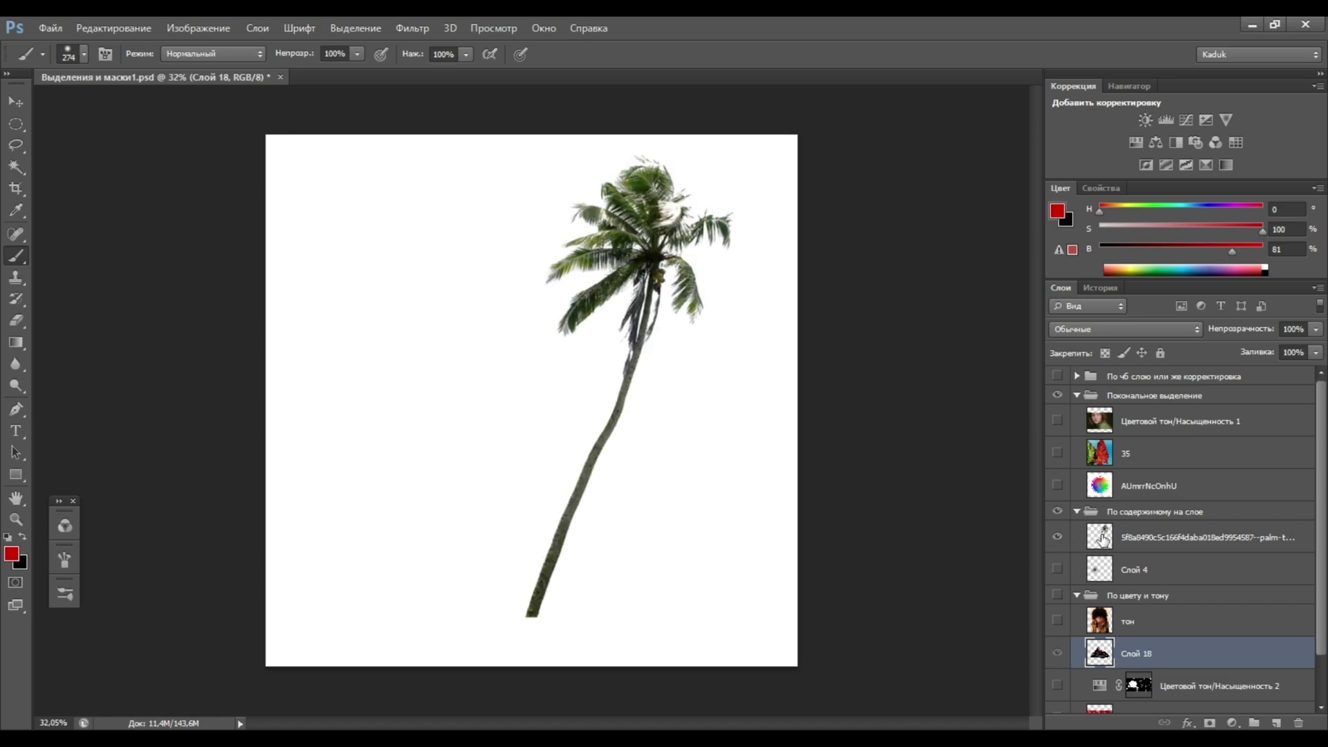
pyautogui.keyDown('ctrl'); pyautogui.click(1102, 538); pyautogui.keyUp('ctrl')
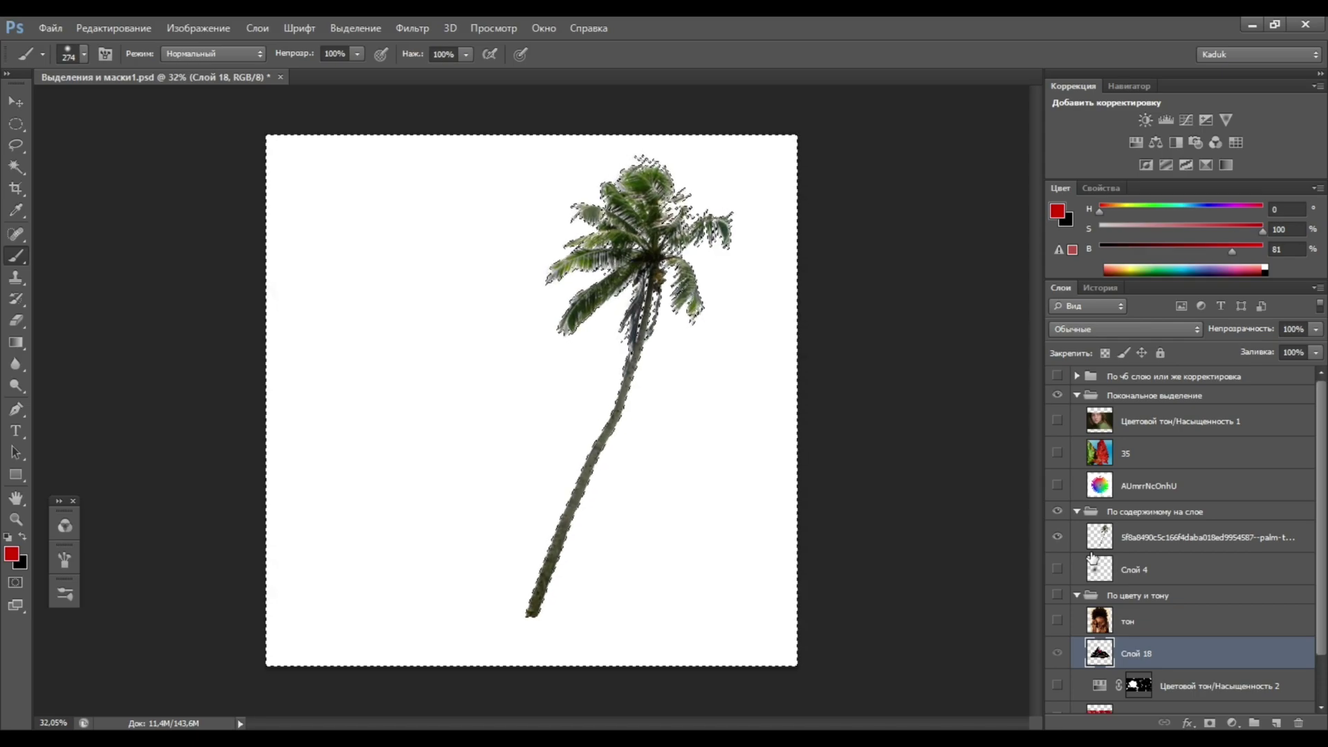
pyautogui.click(1093, 549)
pyautogui.hotkey('ctrl', 'shift', 'i')
pyautogui.click(566, 229)
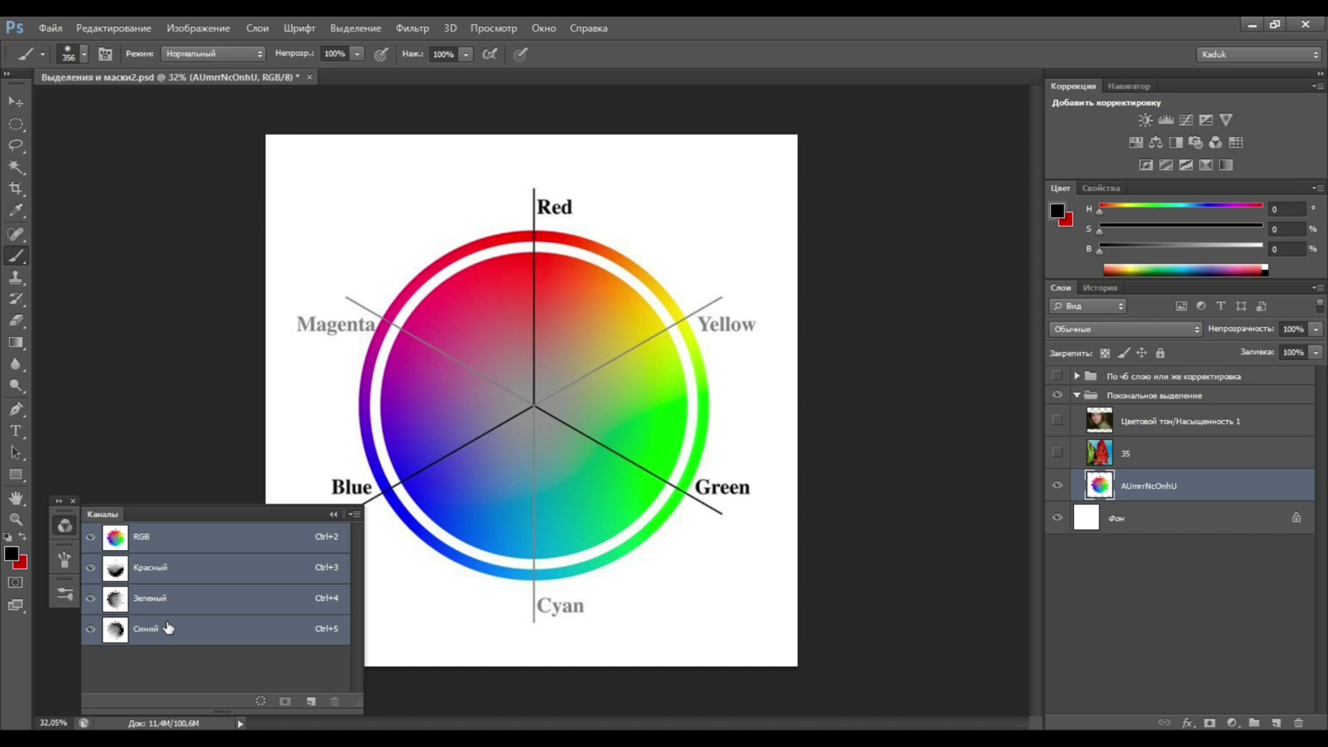
# Compare the colour wheel's red and blue channels, then return to the RGB composite
pyautogui.click(158, 566)
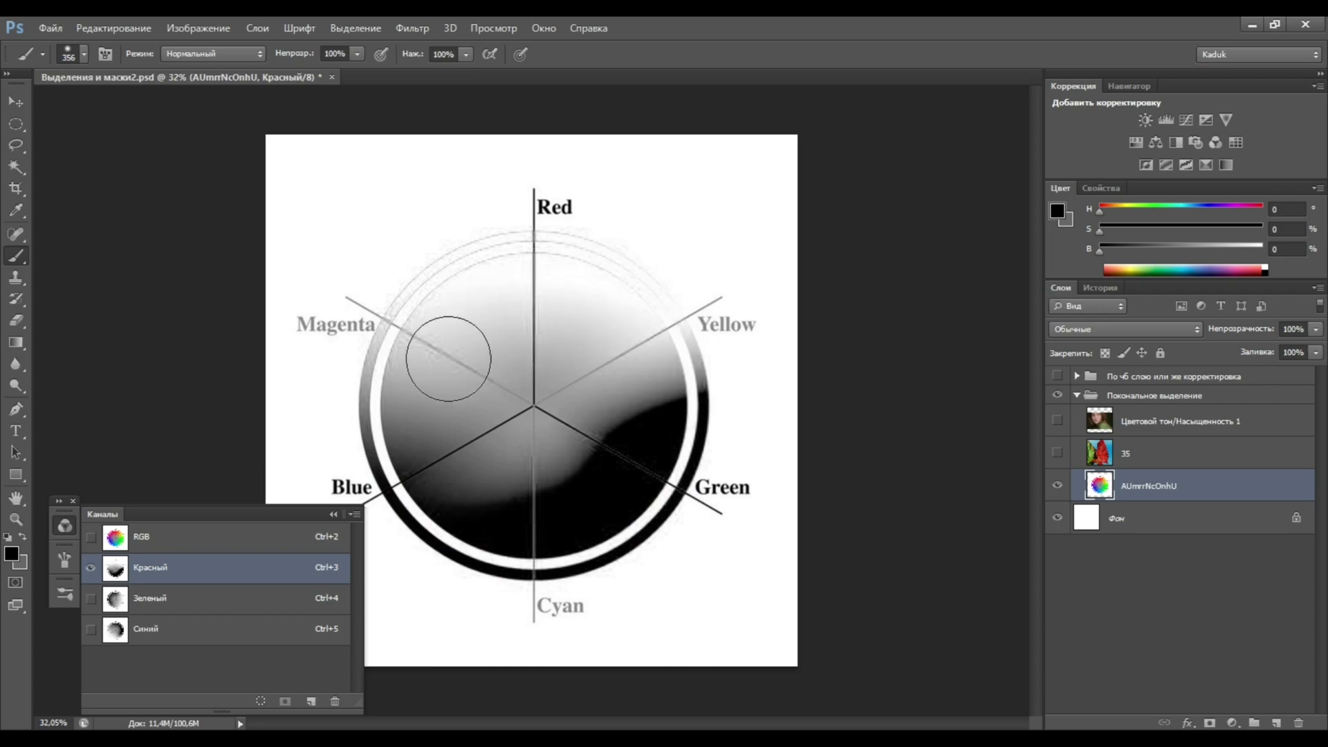
pyautogui.click(153, 629)
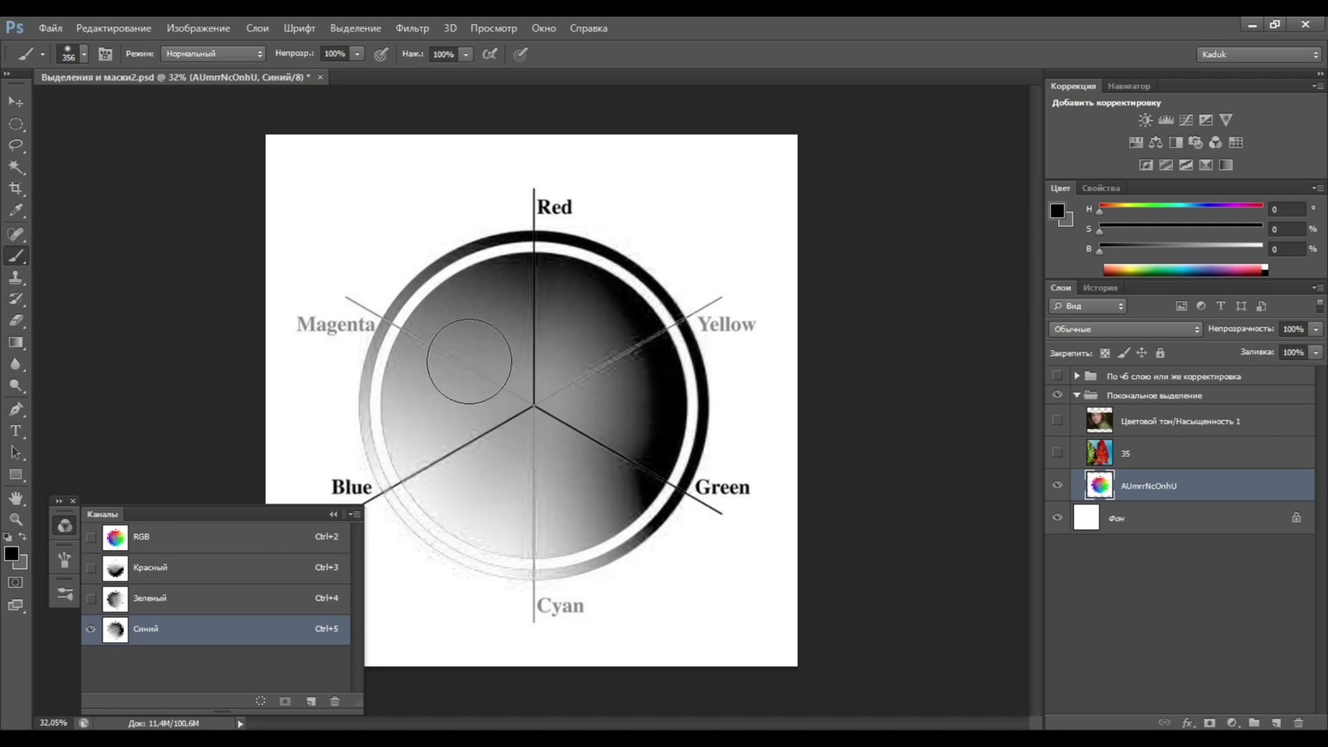
pyautogui.hotkey('ctrl', '3')
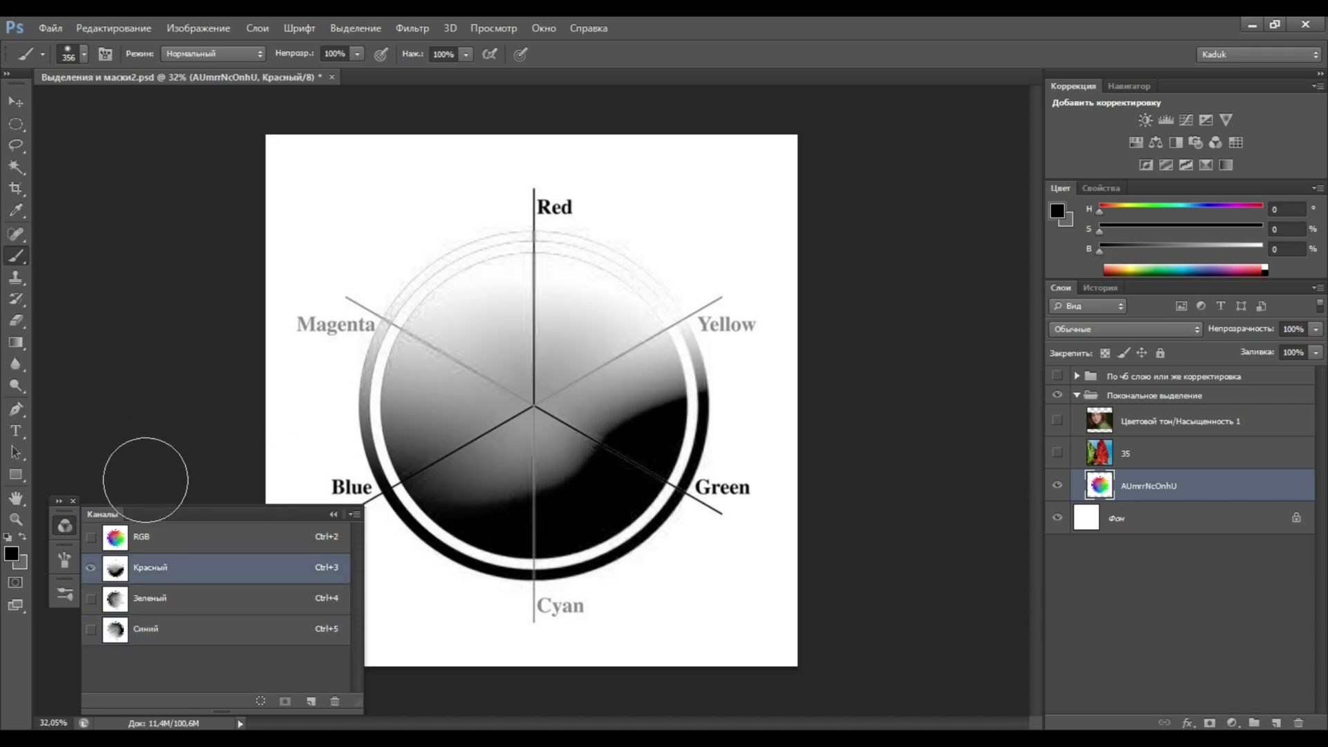
pyautogui.click(133, 543)
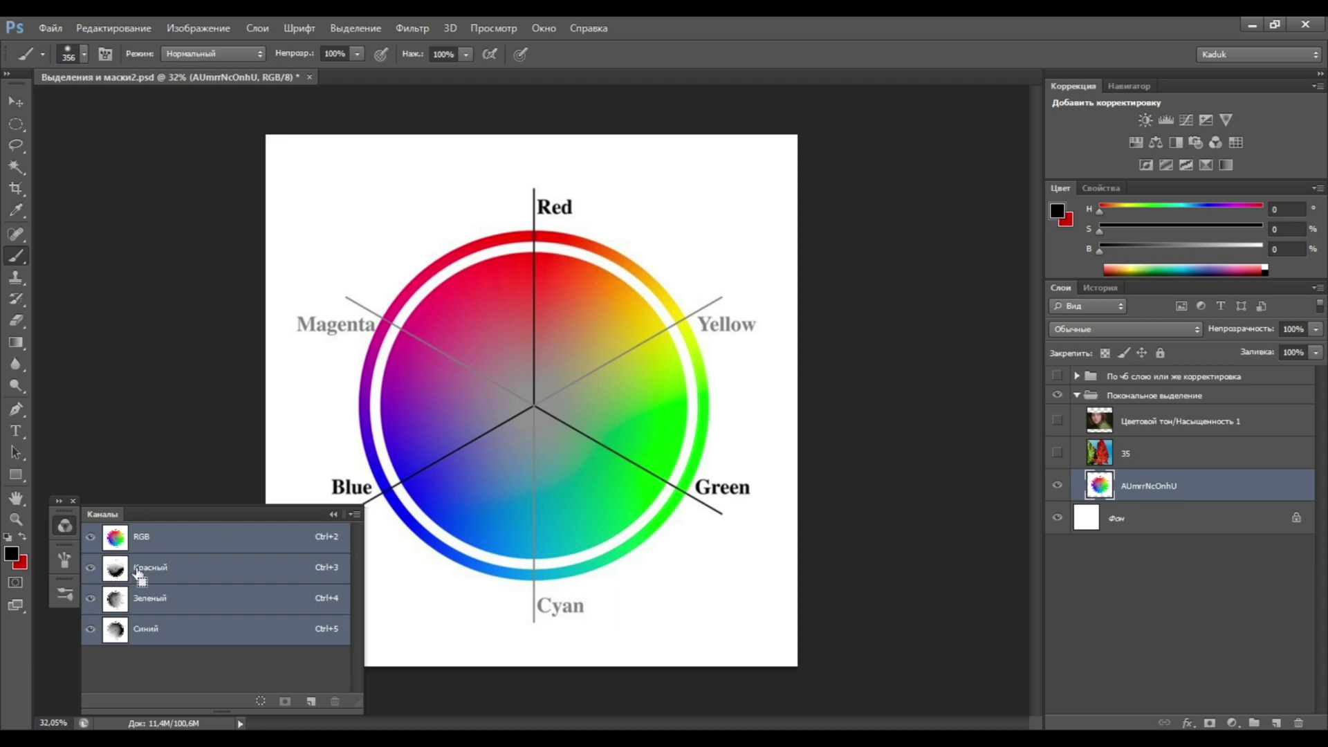
# Load the red channel as a selection and add an empty layer. Try grey brushing, undo it, then add a Channel Mixer
pyautogui.keyDown('ctrl'); pyautogui.click(140, 572); pyautogui.keyUp('ctrl')
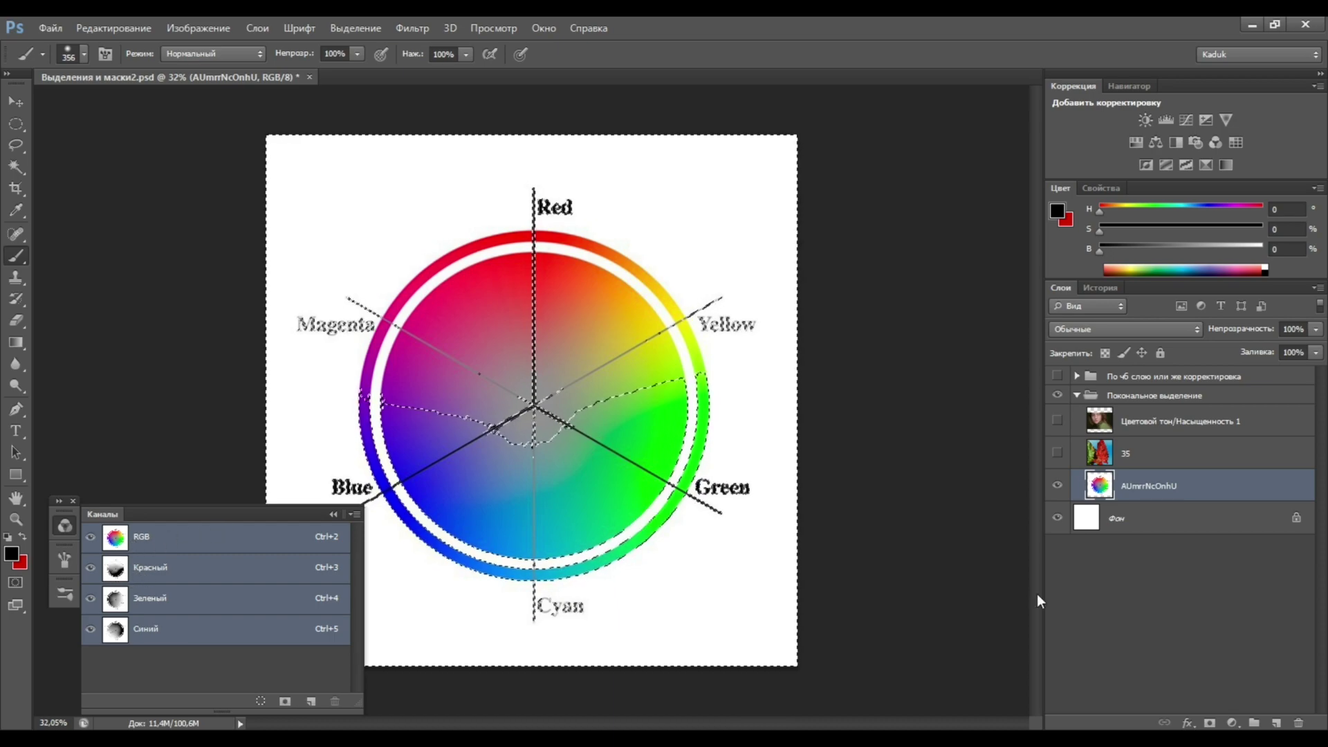
pyautogui.click(1276, 723)
pyautogui.click(1183, 246)
pyautogui.moveTo(387, 291); pyautogui.dragTo(735, 475)
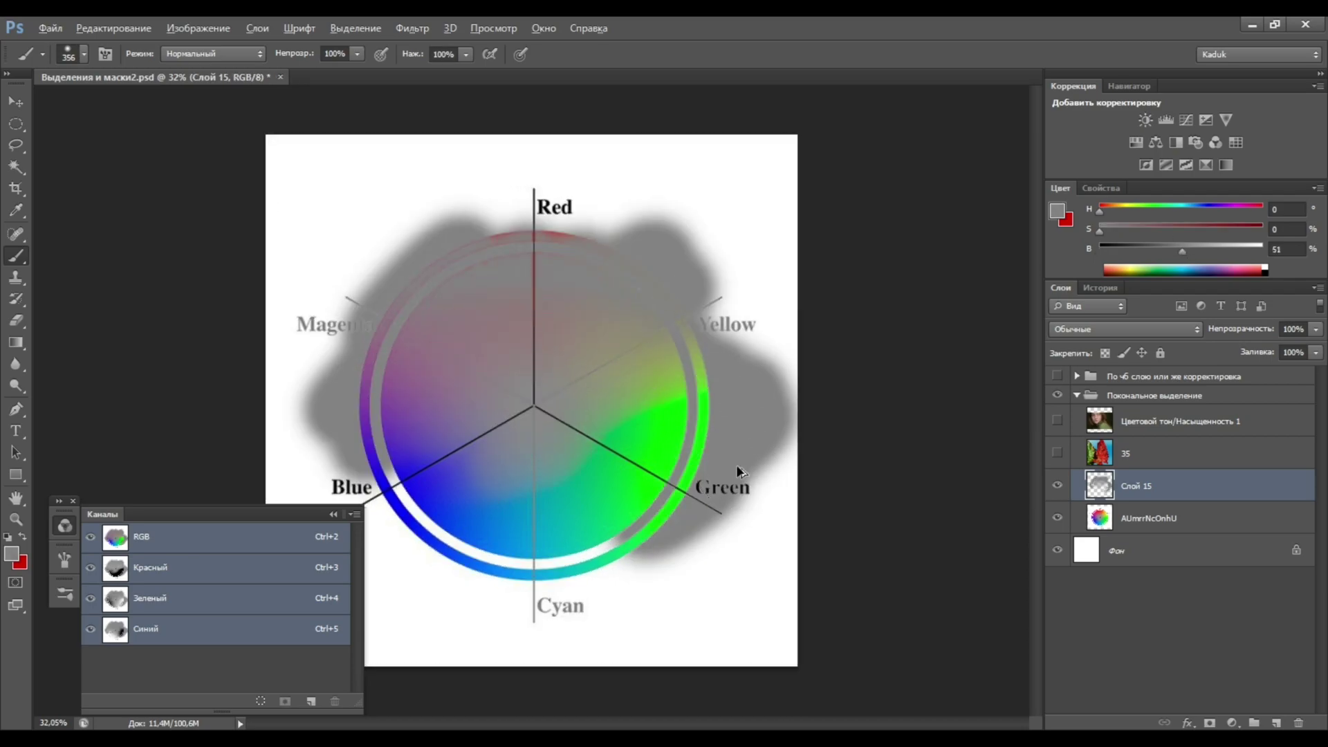
pyautogui.hotkey('ctrl', 'z')
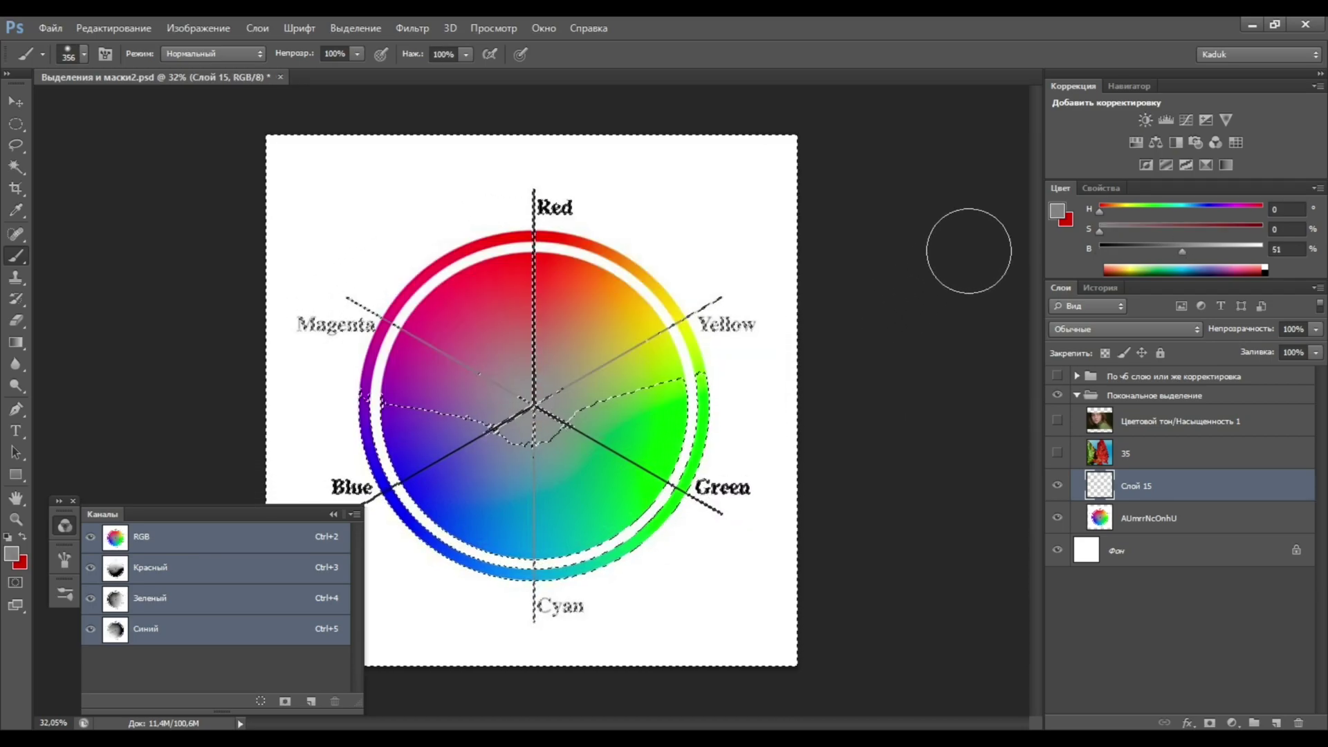
pyautogui.click(1216, 143)
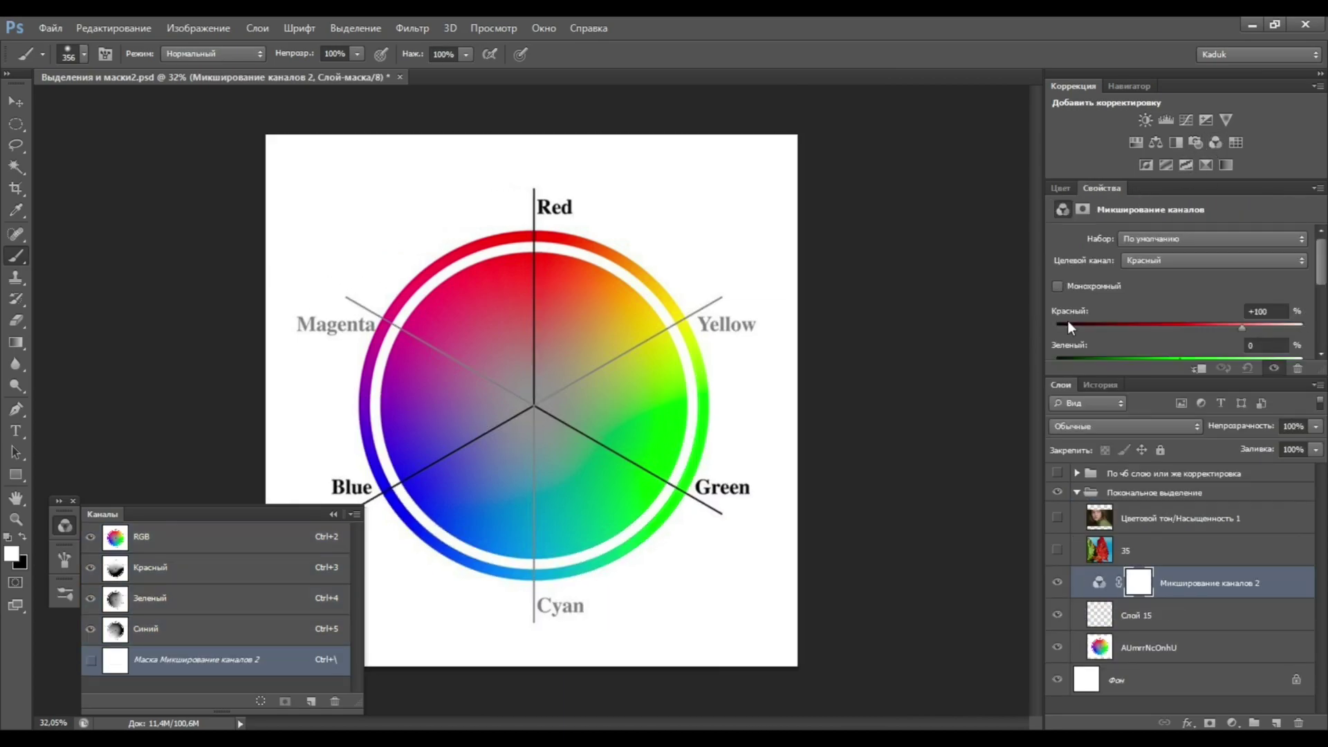
# Switch the Channel Mixer to monochrome and start entering channel values (100, 0)
pyautogui.moveTo(1165, 392); pyautogui.dragTo(1164, 475)
pyautogui.click(1057, 286)
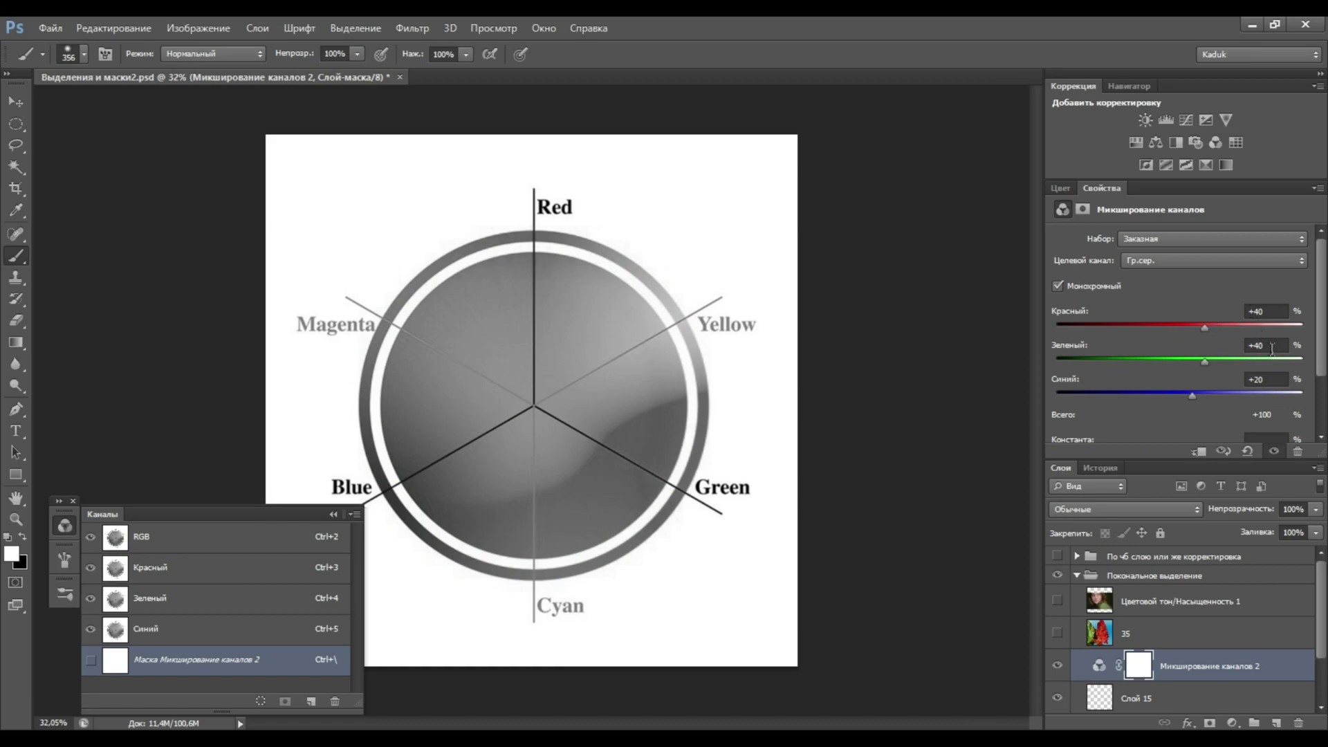
pyautogui.moveTo(1322, 357); pyautogui.dragTo(1318, 371)
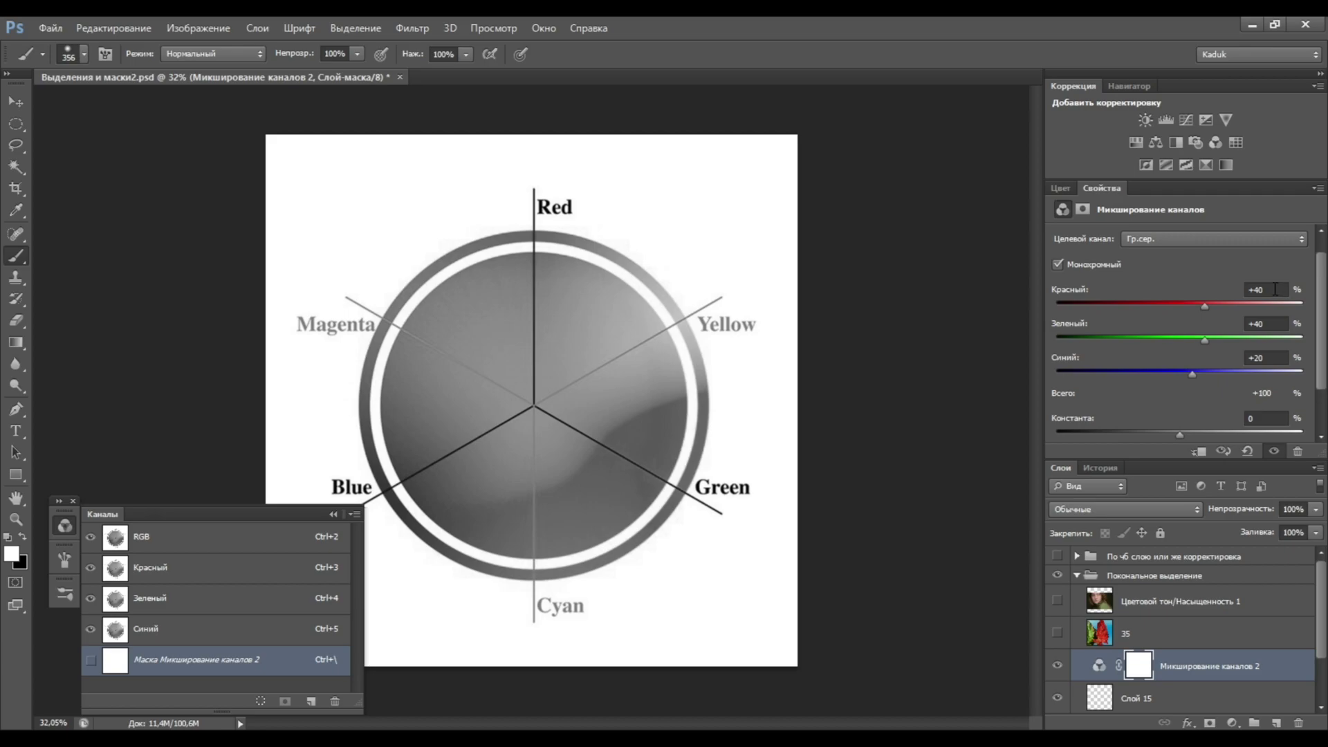
pyautogui.doubleClick(1277, 288)
pyautogui.write('100')
pyautogui.press('Tab')
pyautogui.write('0')
pyautogui.press('Tab')
# Set Green to 100 and Red to +11, then drag Red lower to darken the mix
pyautogui.write('0')
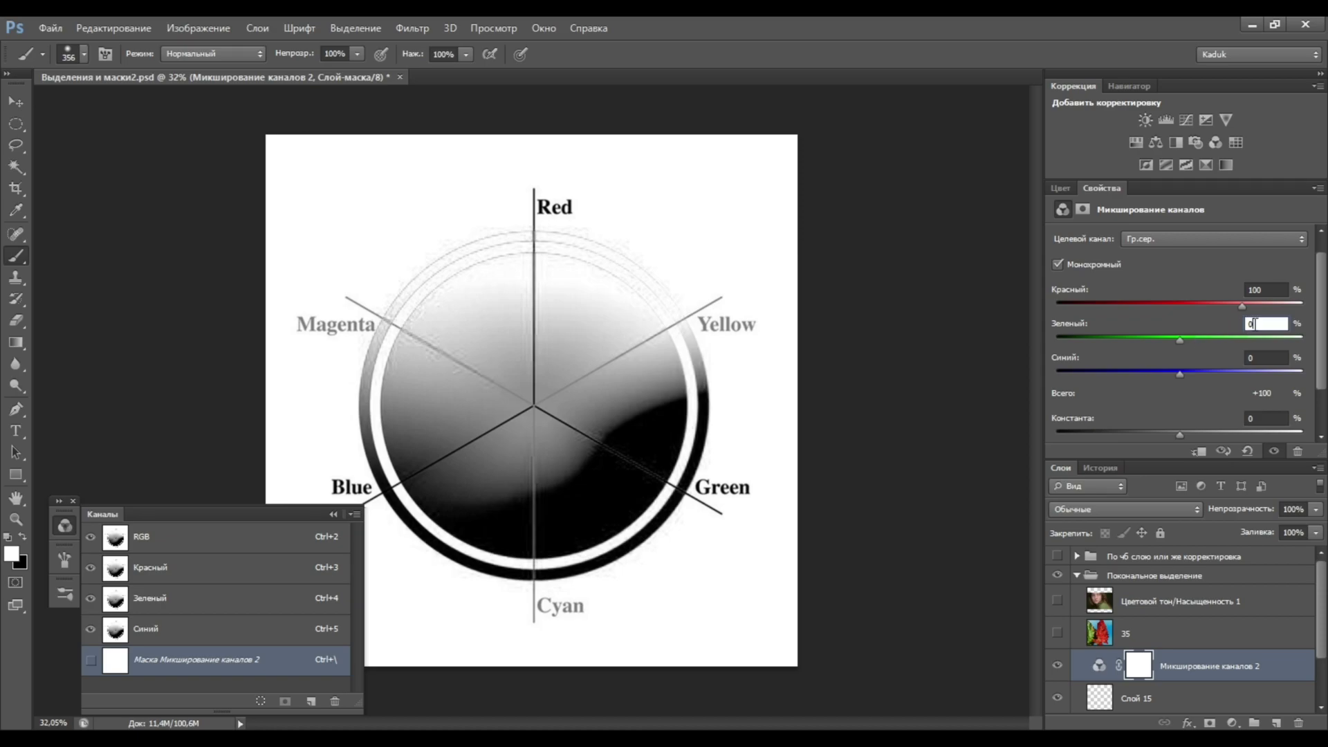
pyautogui.press('Tab')
pyautogui.write('100')
pyautogui.hotkey('shift', 'Tab')
pyautogui.hotkey('shift', 'Tab')
pyautogui.write('0')
pyautogui.press('Tab')
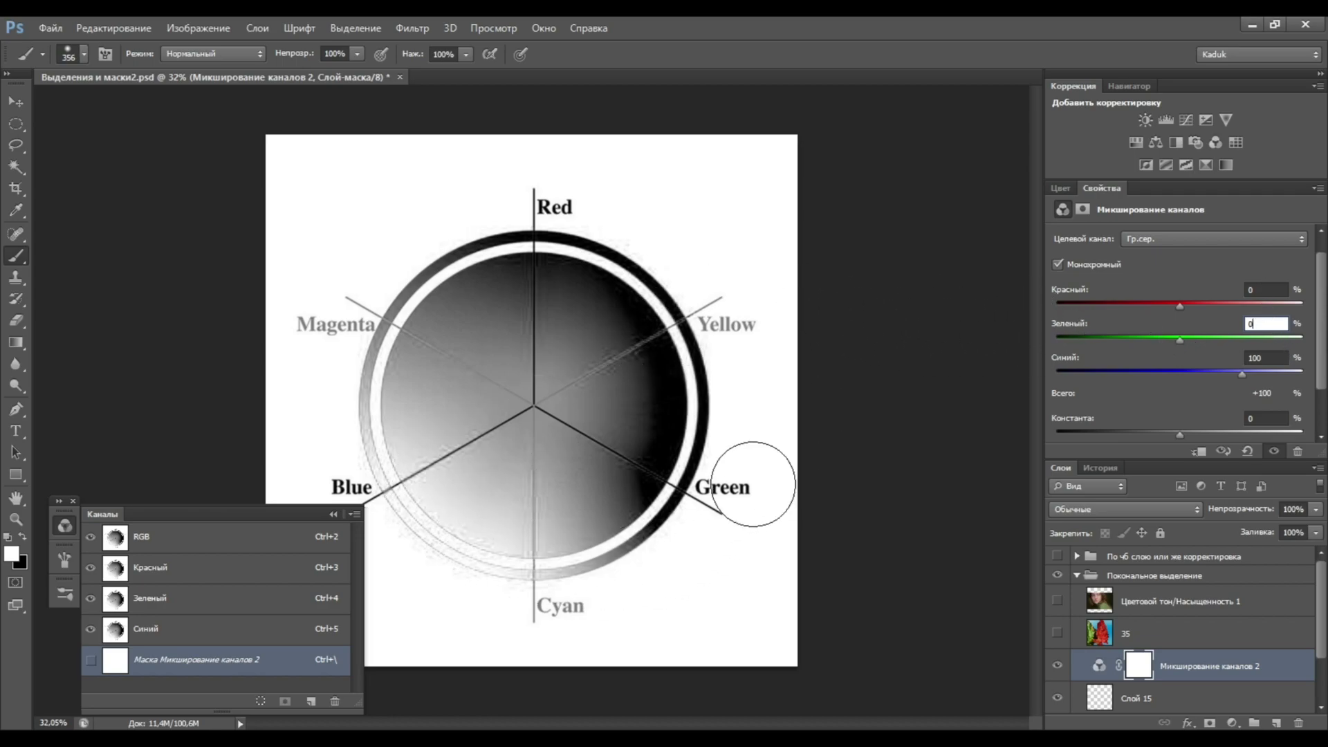
pyautogui.write('100')
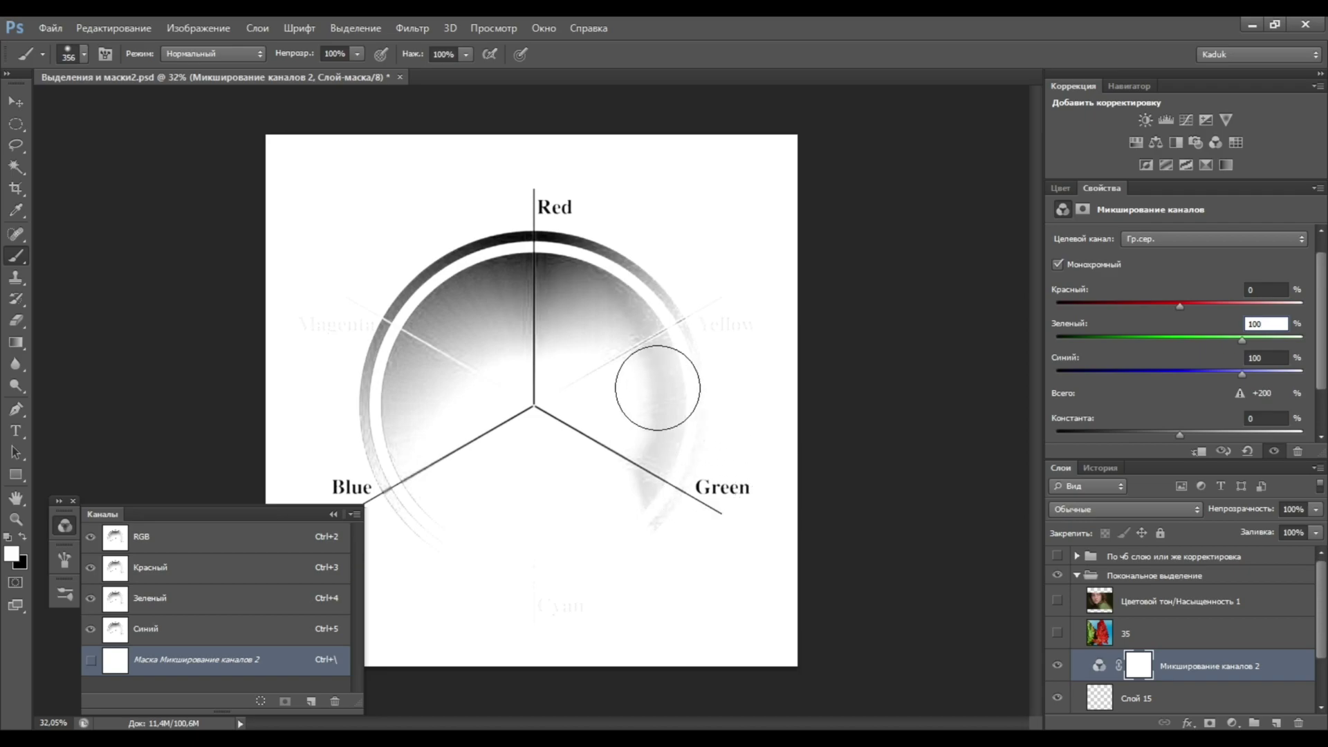
pyautogui.hotkey('shift', 'Tab')
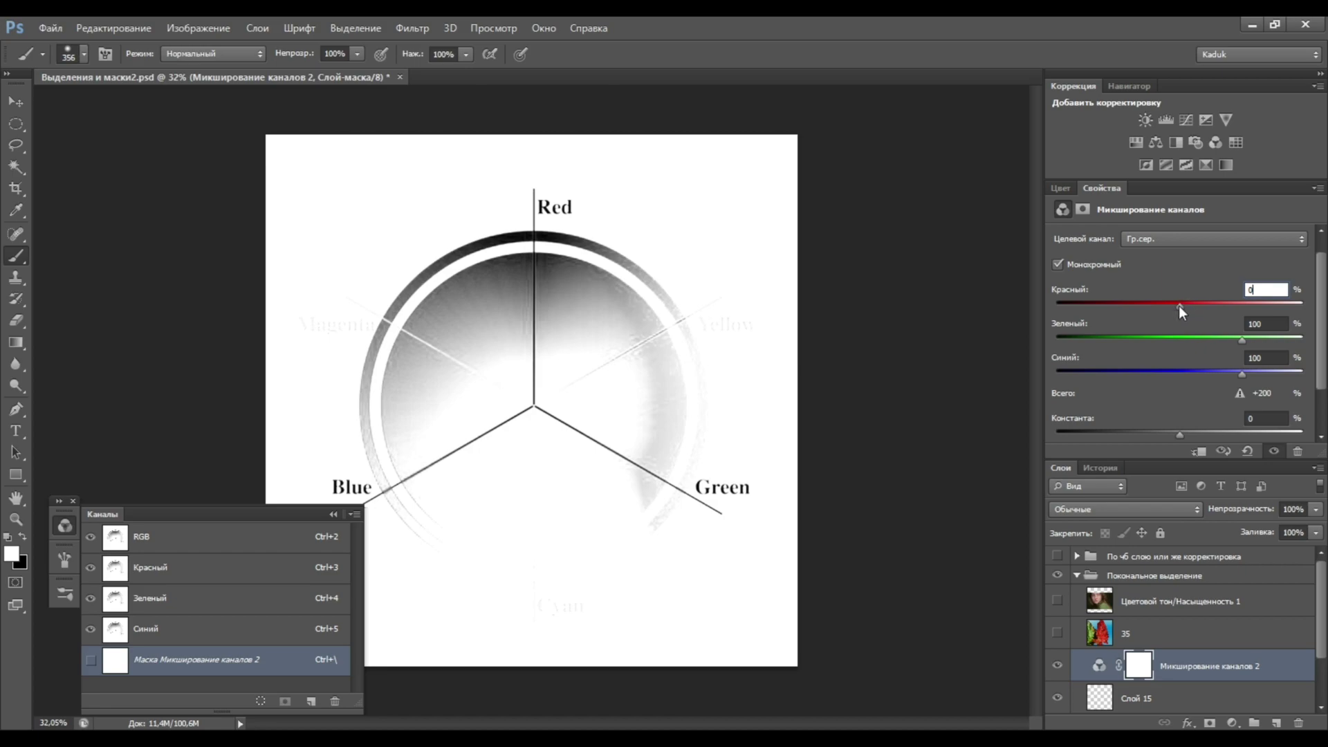
pyautogui.write('11')
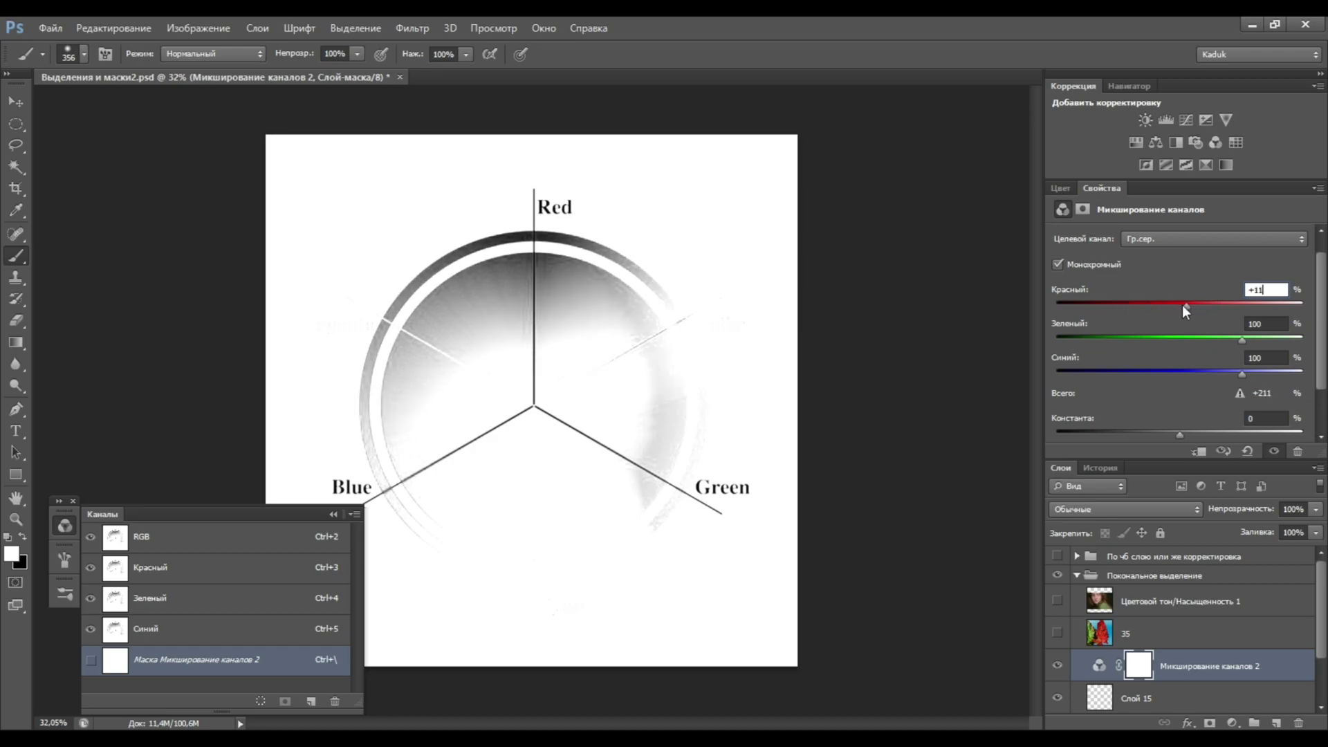
pyautogui.moveTo(1186, 305); pyautogui.dragTo(1037, 323)
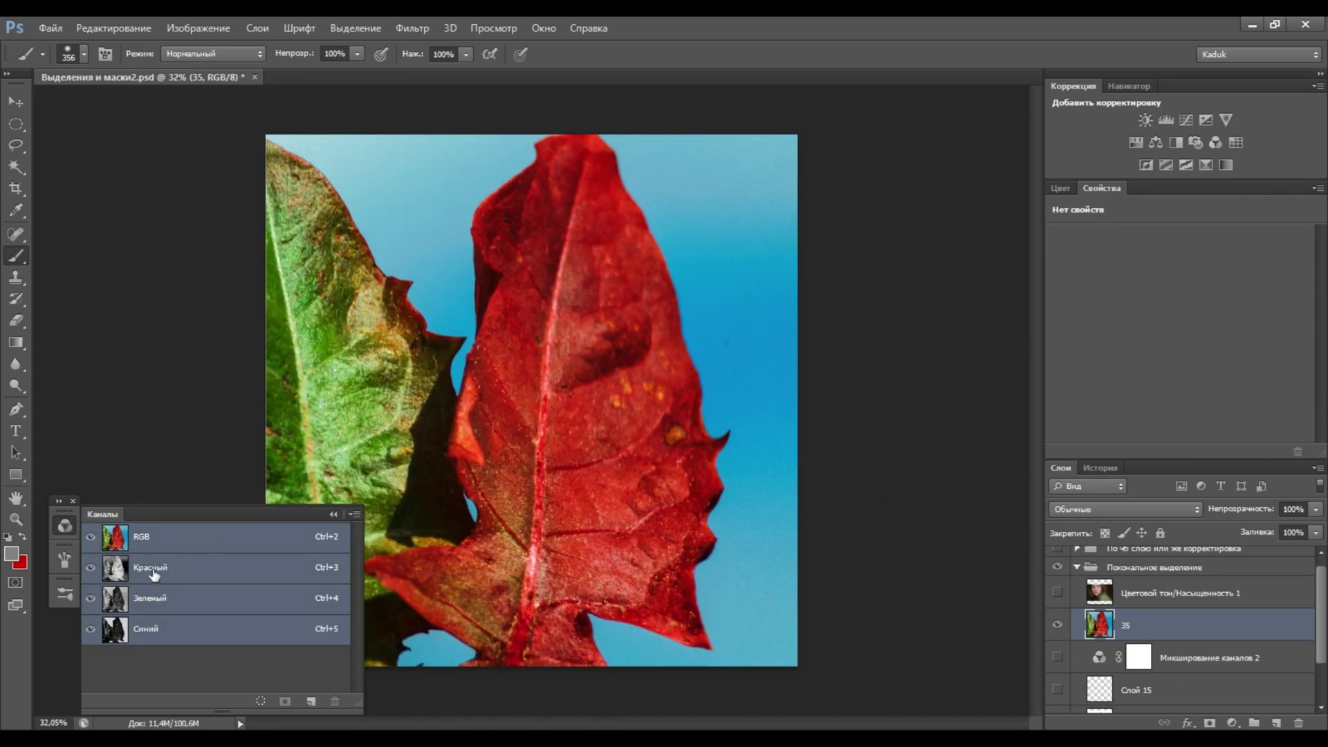
# Load the leaf photo's blue channel as a selection and make a new layer masked by it
pyautogui.click(154, 567)
pyautogui.hotkey('ctrl', '5')
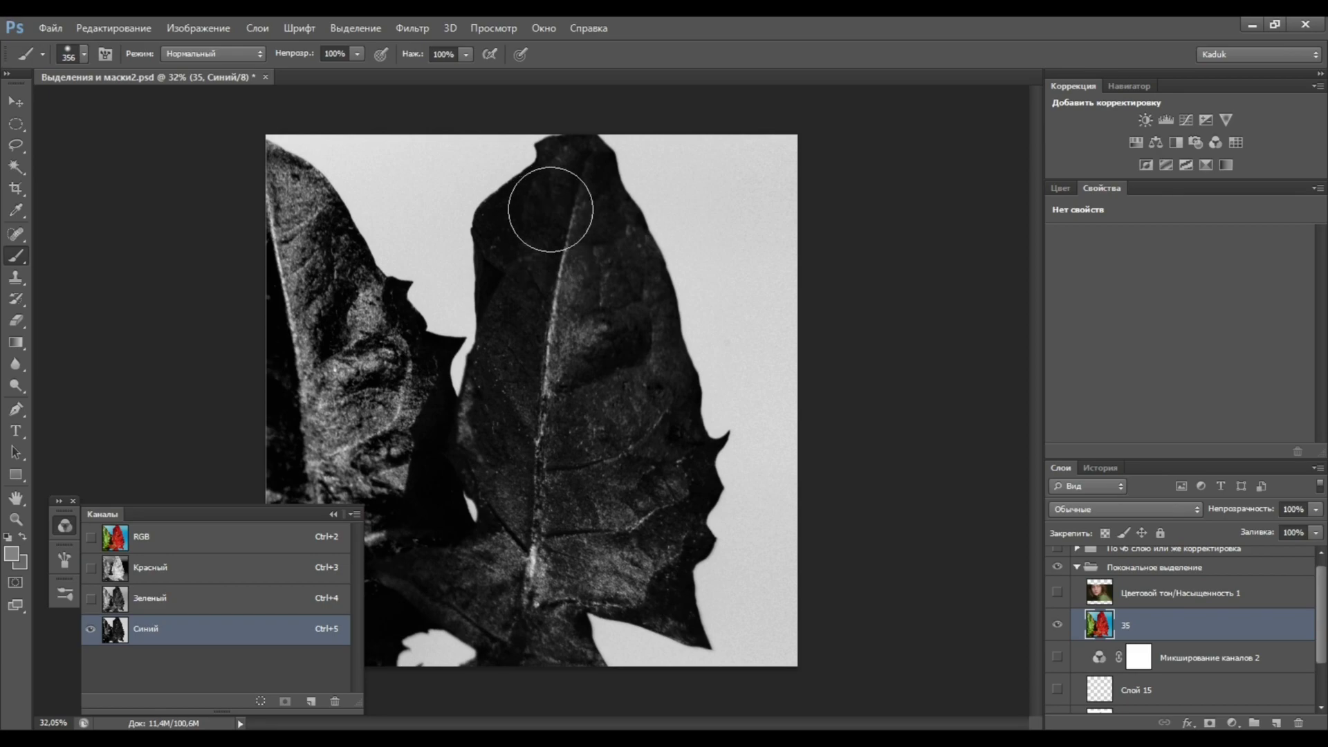
pyautogui.keyDown('ctrl'); pyautogui.click(115, 630); pyautogui.keyUp('ctrl')
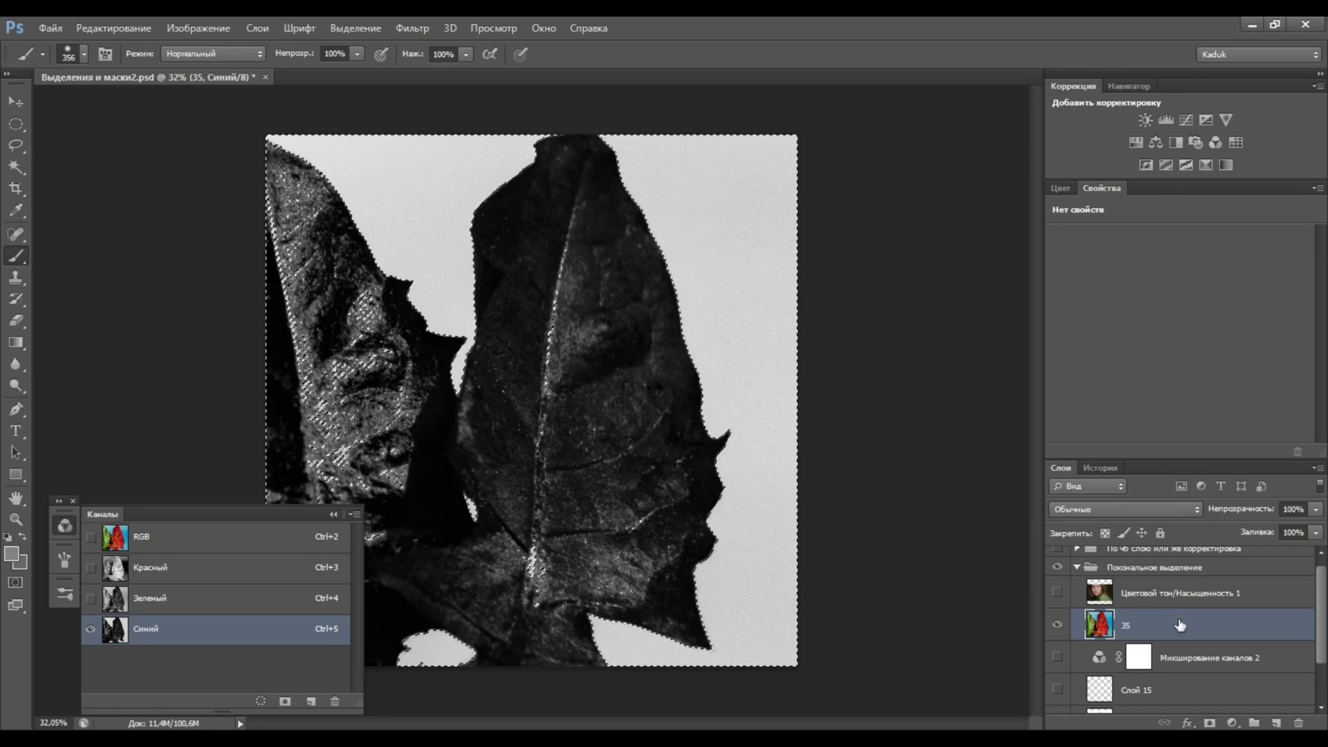
pyautogui.click(1210, 723)
pyautogui.click(1140, 623)
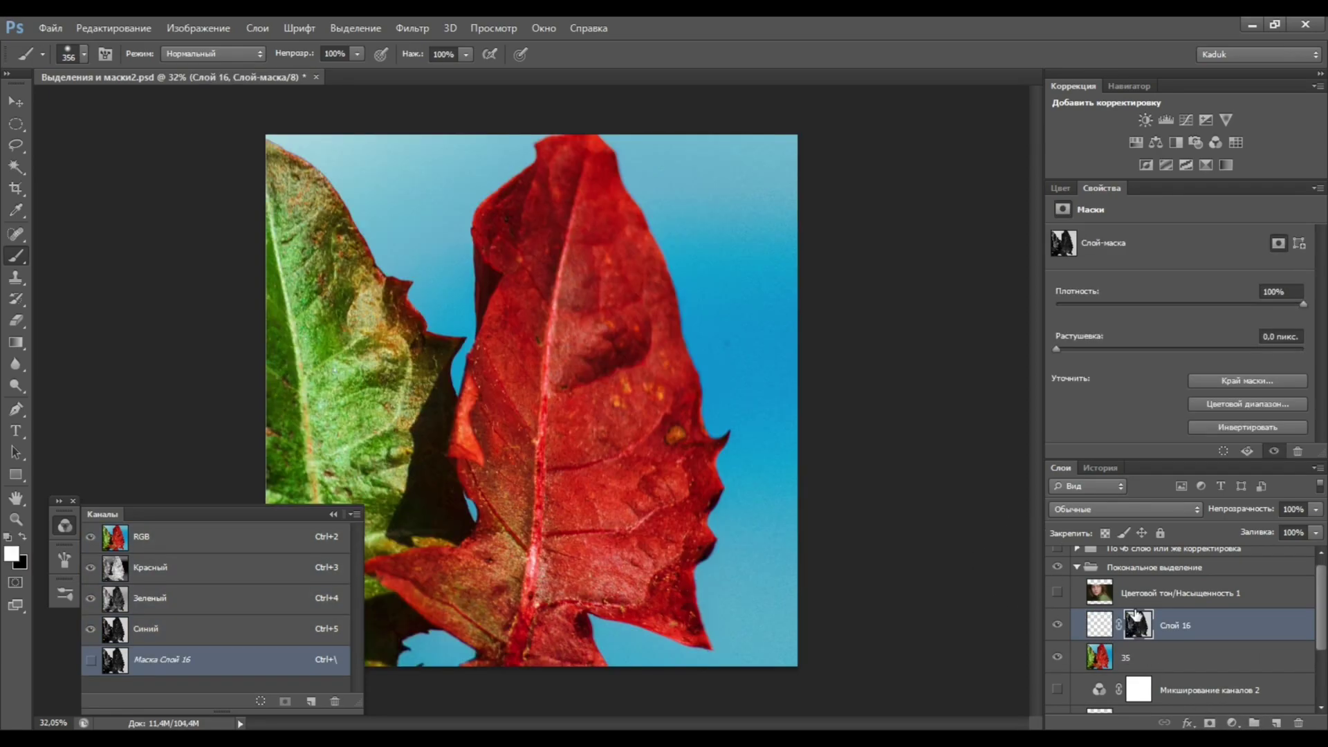
pyautogui.click(1101, 625)
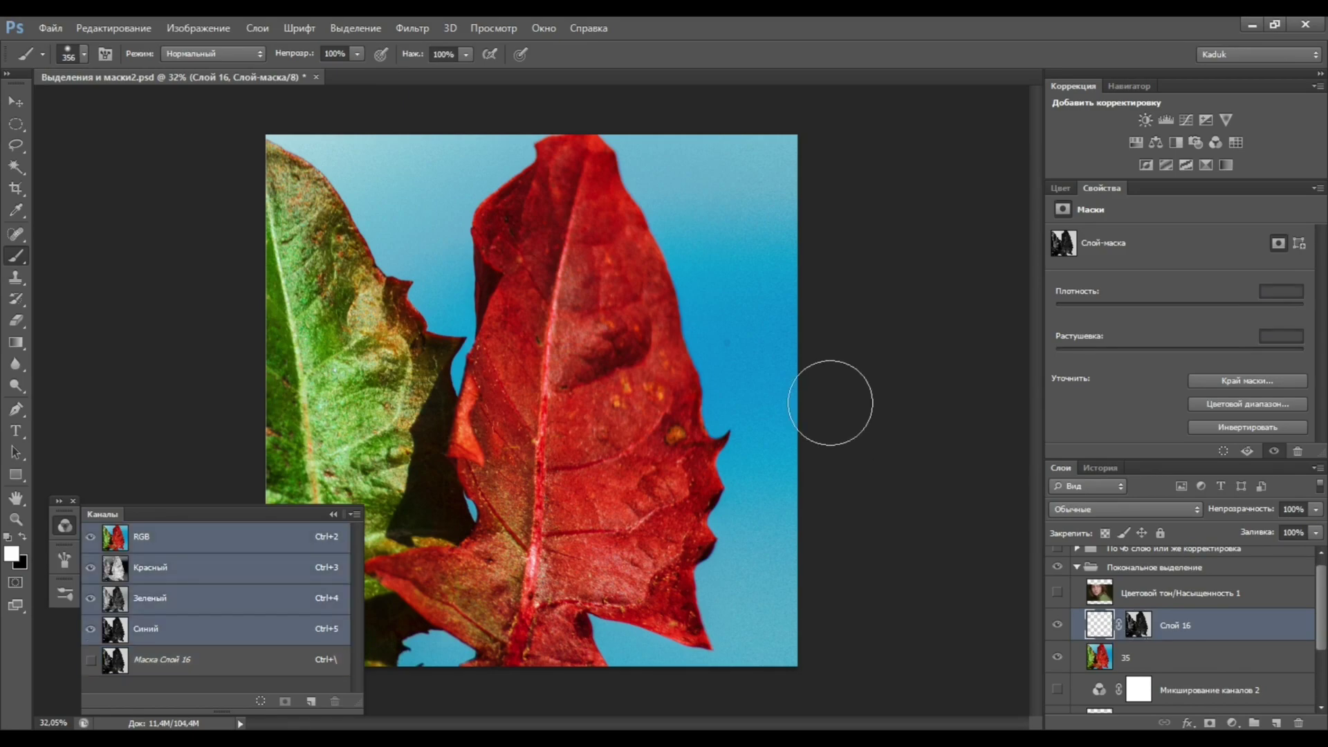
# Add Hue/Saturation and Curves adjustment layers above the masked layer
pyautogui.moveTo(713, 387); pyautogui.dragTo(709, 387)
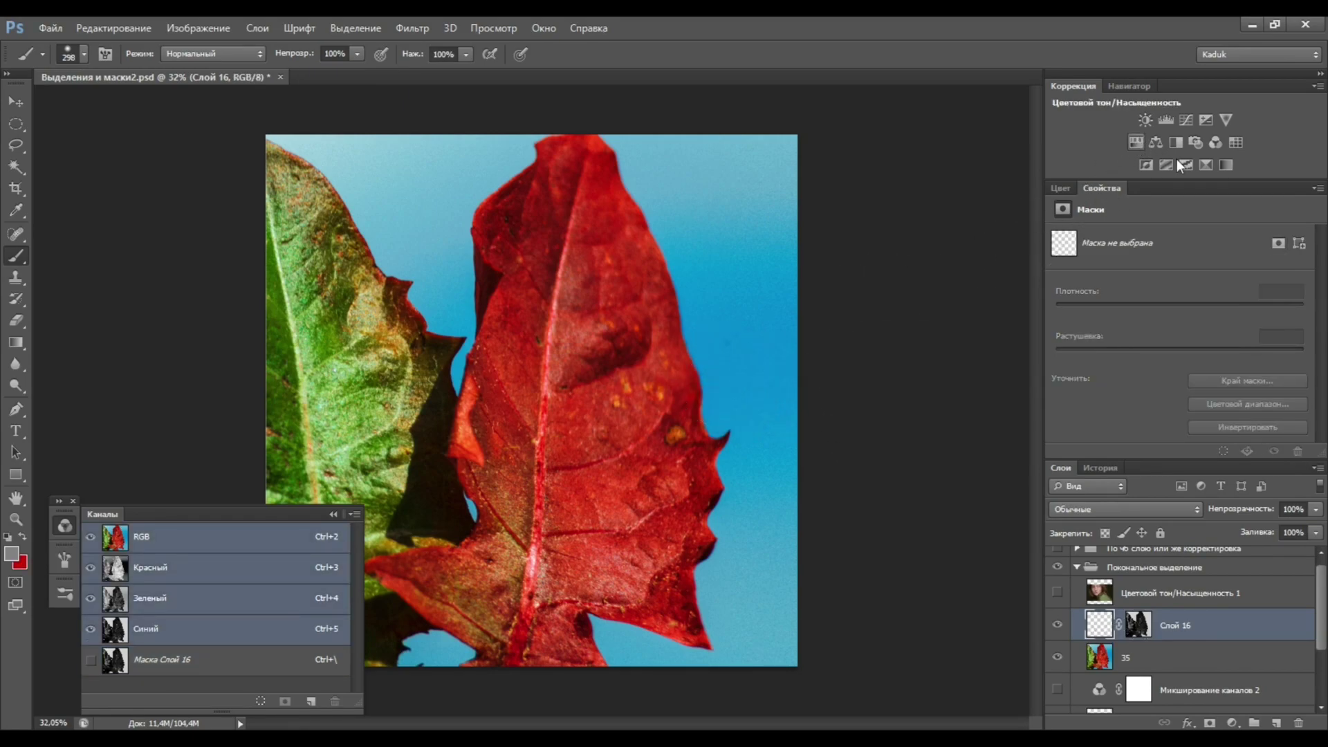
pyautogui.click(1136, 142)
pyautogui.click(1186, 120)
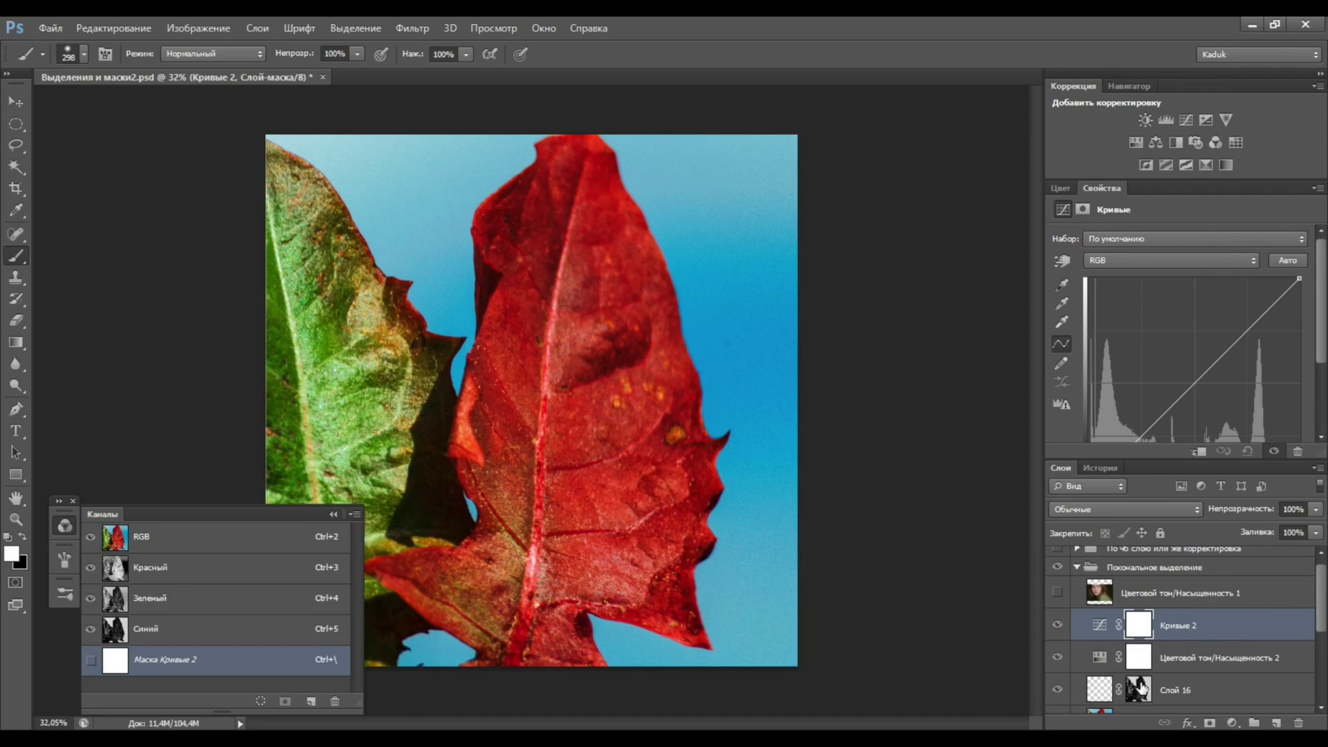
# Copy Слой 16's mask onto Кривые 2 and bend its curve to darken the blue background. Then hide those adjustments
pyautogui.moveTo(1138, 690); pyautogui.dragTo(1138, 625)
pyautogui.press('Return')
pyautogui.click(1100, 624)
pyautogui.moveTo(1238, 423)
pyautogui.mouseDown()
pyautogui.moveTo(1210, 334)
pyautogui.moveTo(1218, 387)
pyautogui.mouseUp()
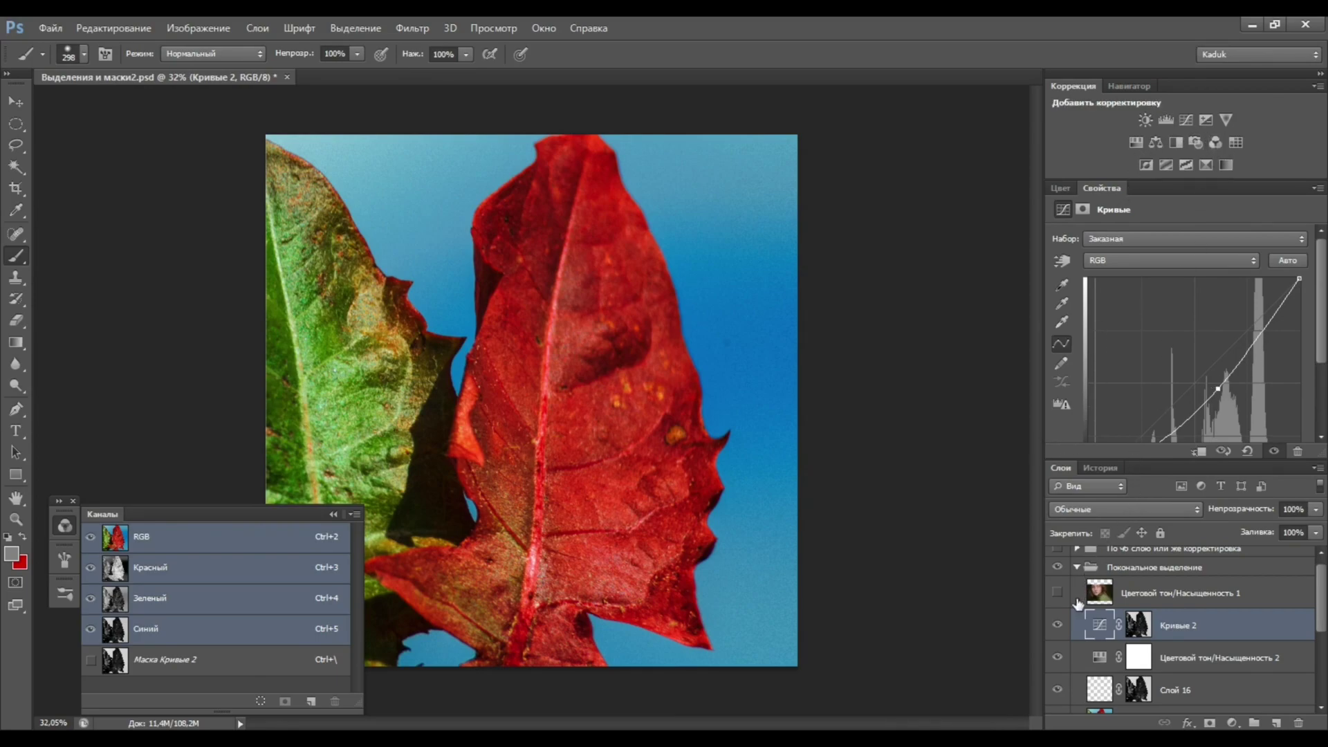
pyautogui.moveTo(1057, 624); pyautogui.dragTo(1059, 689)
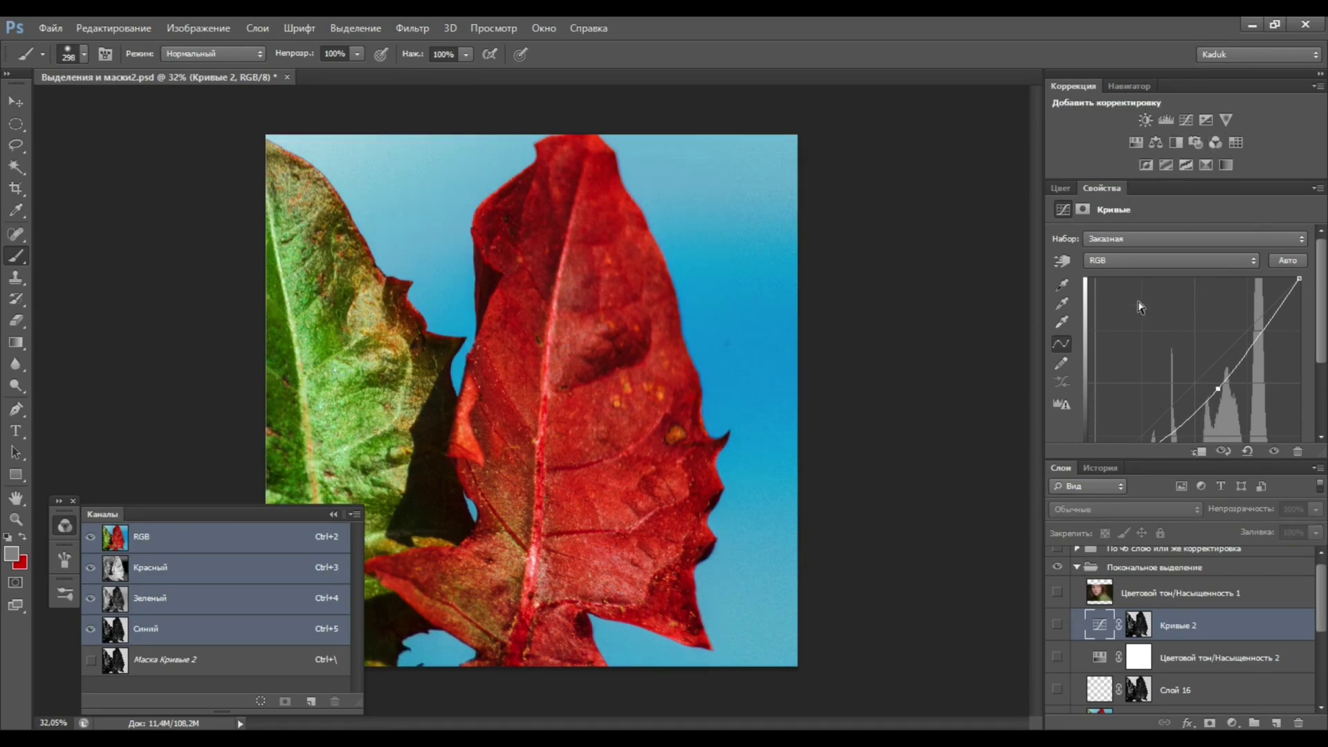
# Add a monochrome Channel Mixer with Blue +200, negative Red and Green, and a raised Constant
pyautogui.click(1216, 142)
pyautogui.click(1058, 286)
pyautogui.moveTo(1198, 395); pyautogui.dragTo(1304, 395)
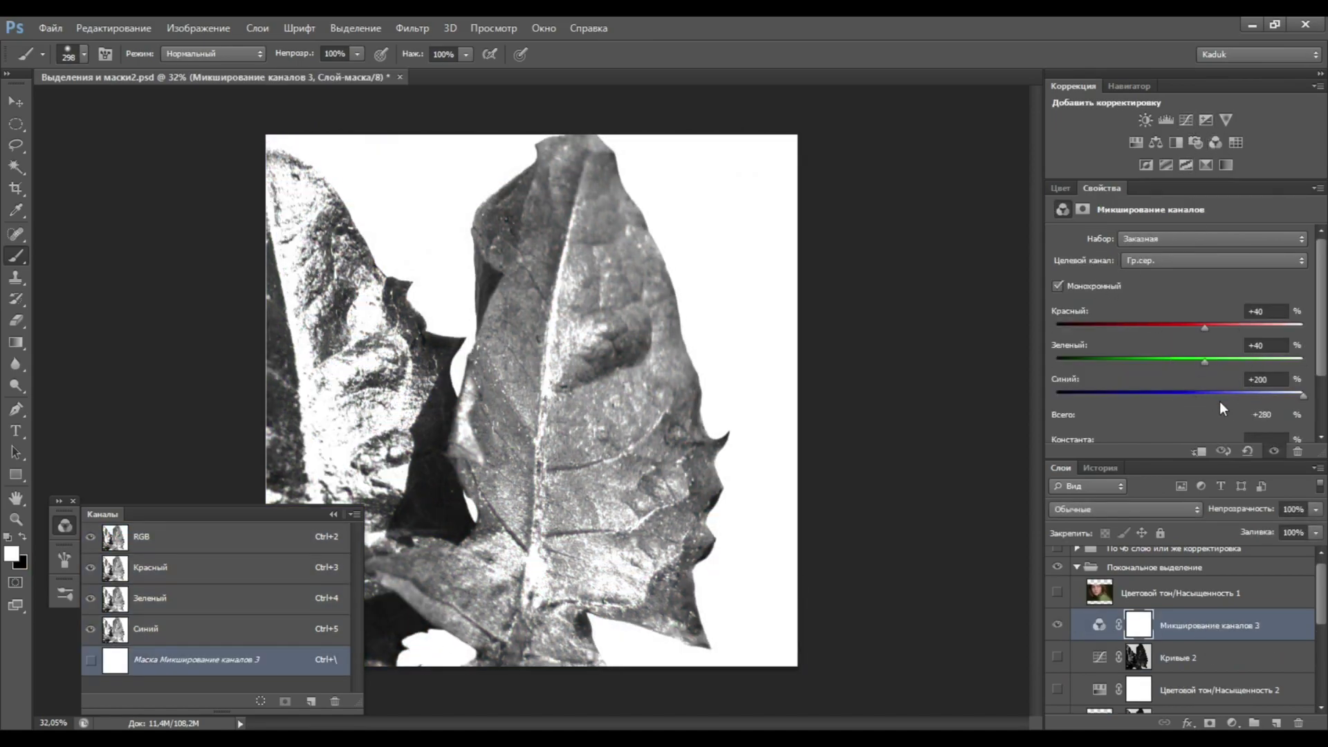
pyautogui.moveTo(1168, 327)
pyautogui.mouseDown()
pyautogui.moveTo(1111, 327)
pyautogui.moveTo(1106, 361)
pyautogui.moveTo(1132, 368)
pyautogui.mouseUp()
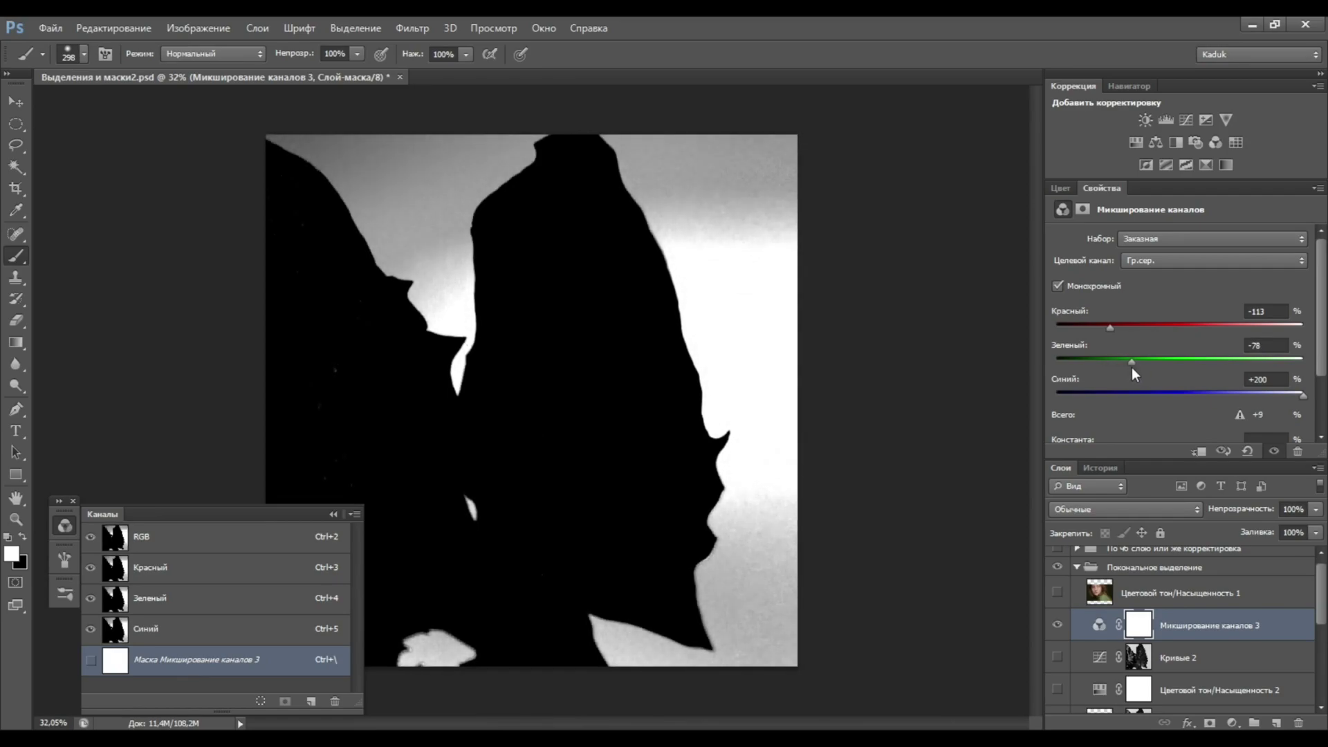
pyautogui.scroll(-1, 1309, 365)
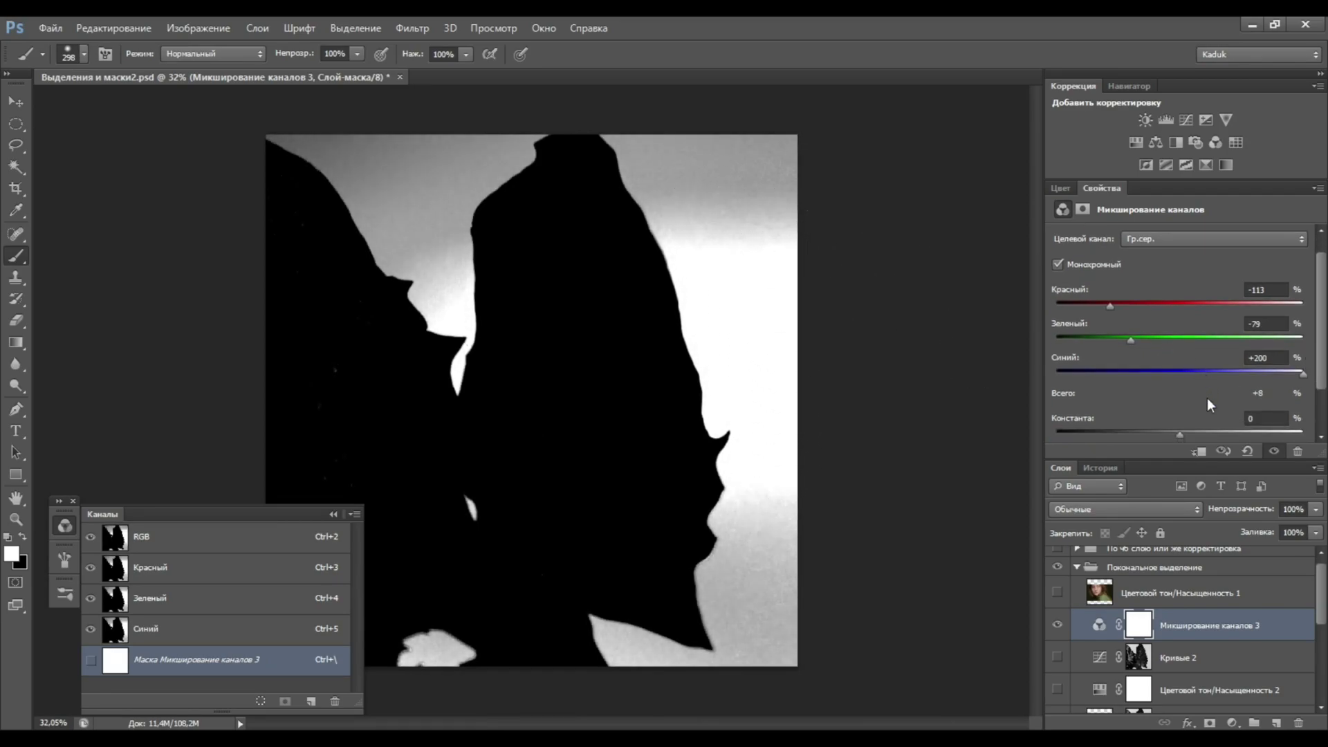
pyautogui.moveTo(1182, 435)
pyautogui.mouseDown()
pyautogui.moveTo(1219, 434)
pyautogui.moveTo(1201, 438)
pyautogui.mouseUp()
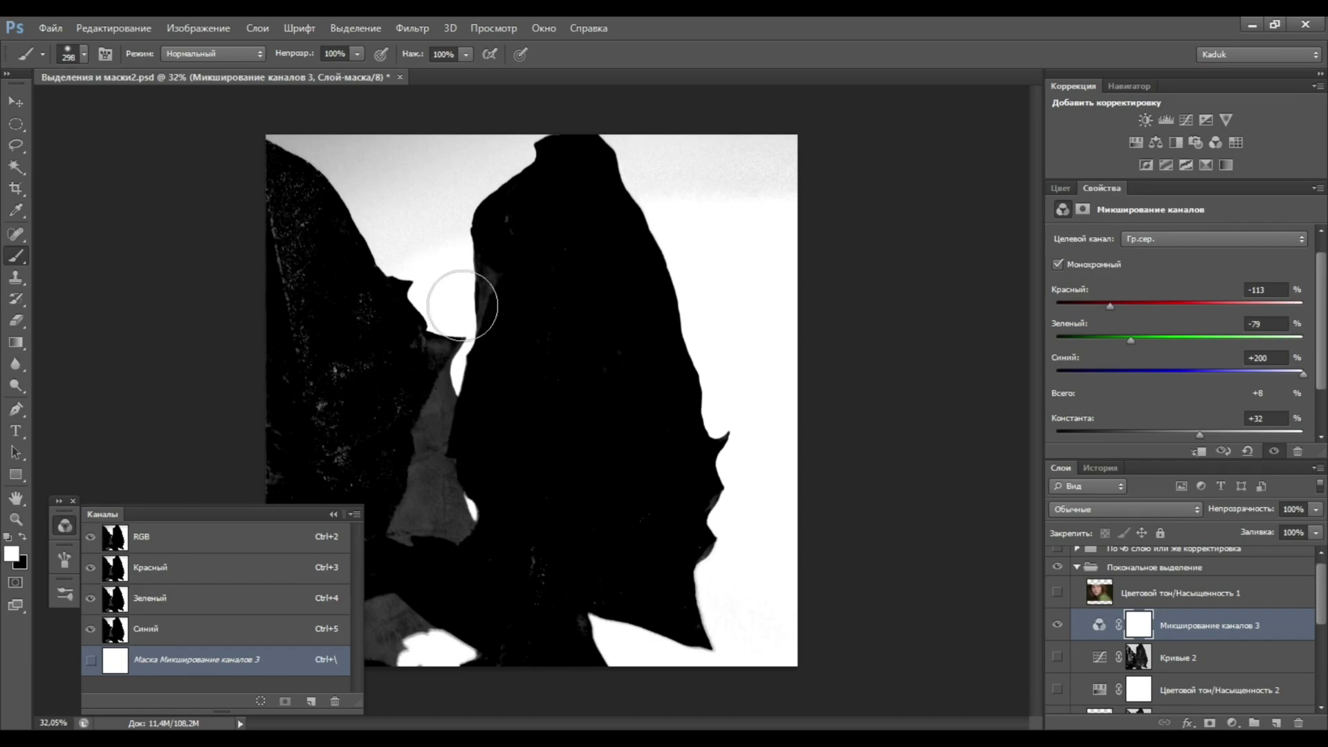
pyautogui.click(1067, 541)
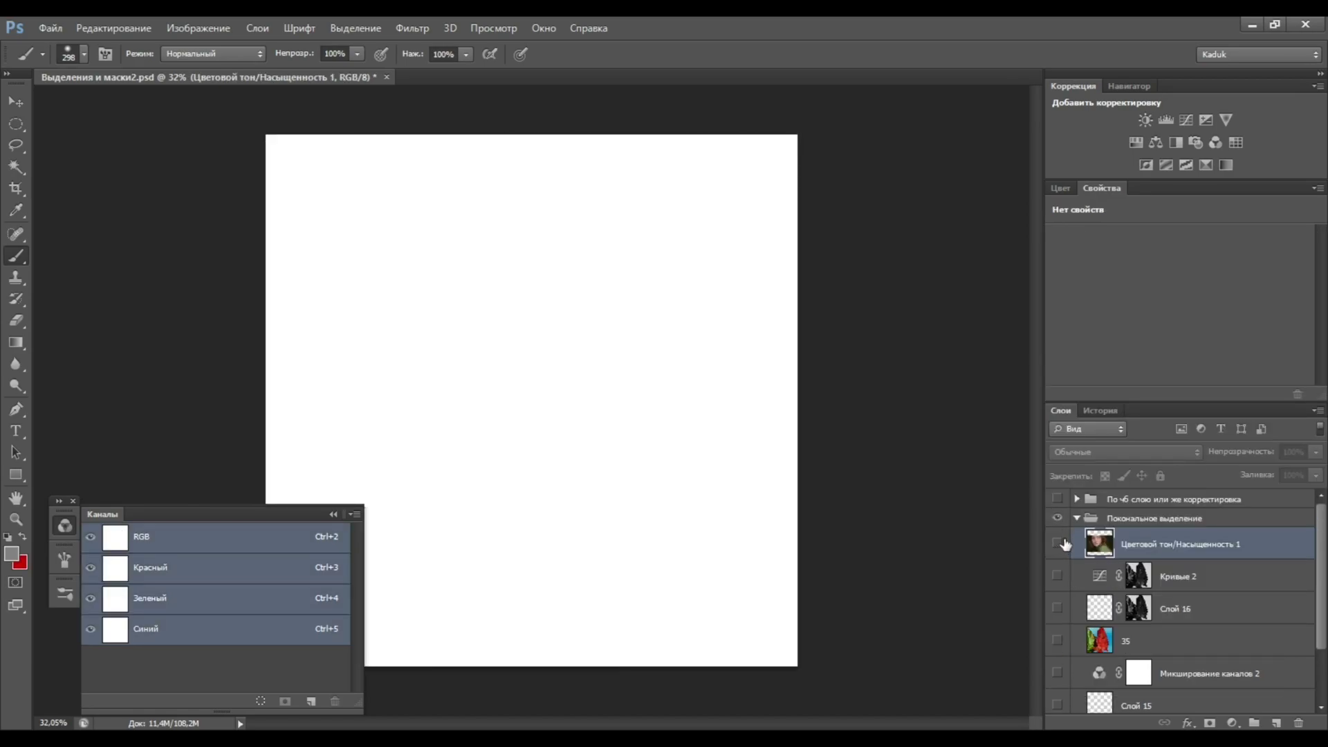
# Show the freckled portrait and compare its red, green and blue channels
pyautogui.click(1060, 545)
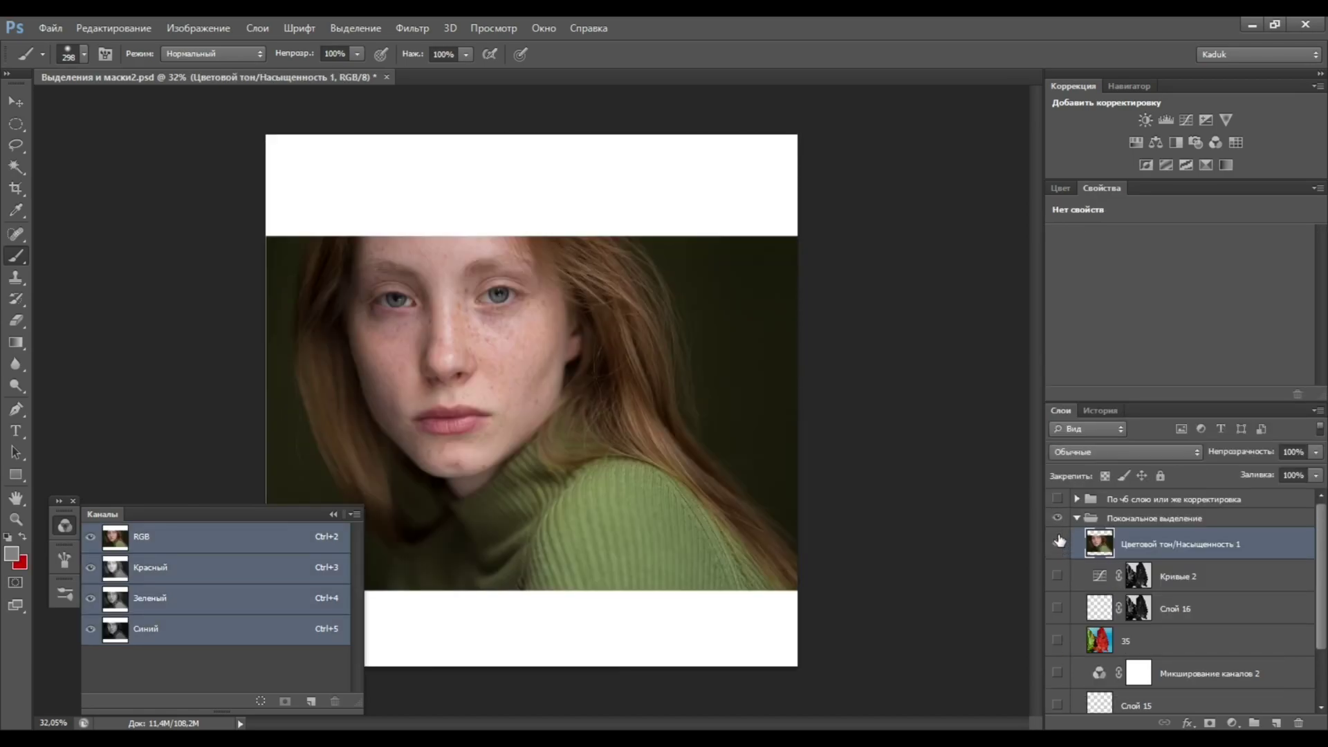
pyautogui.hotkey('ctrl', '3')
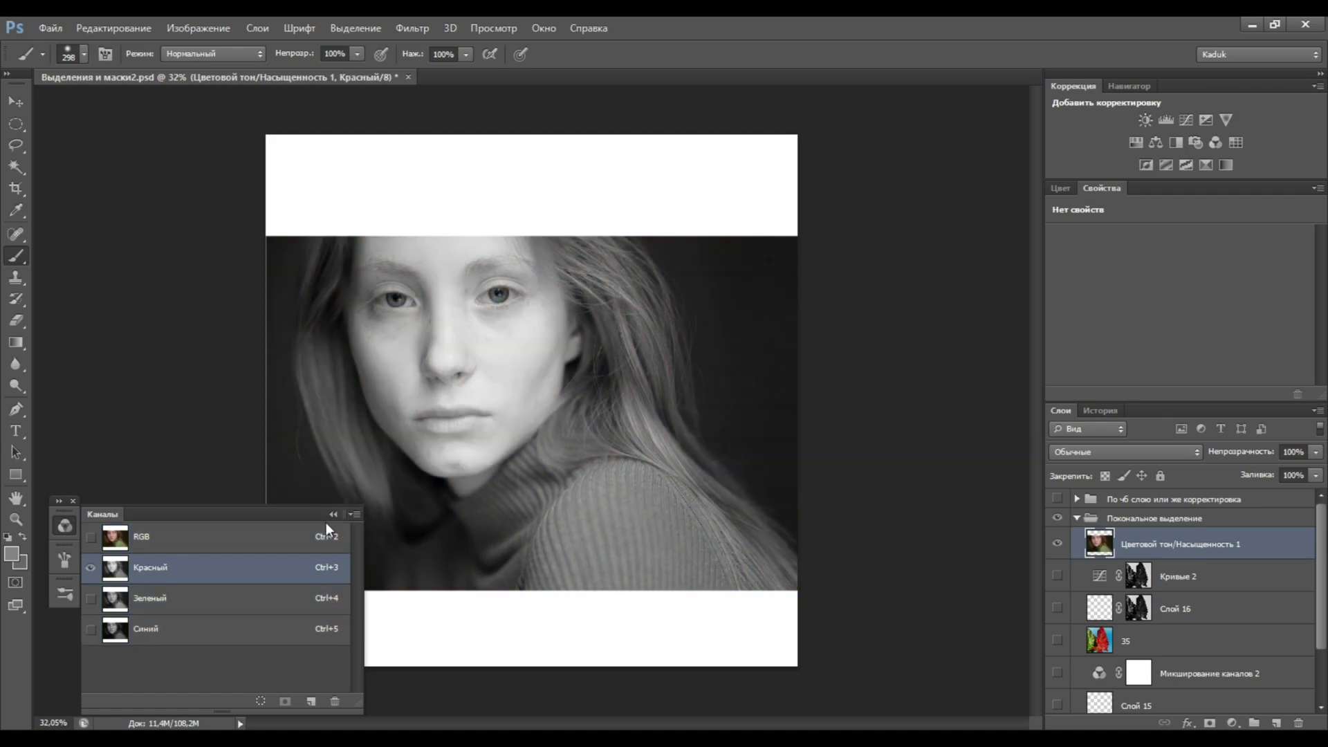
pyautogui.click(239, 607)
pyautogui.click(232, 628)
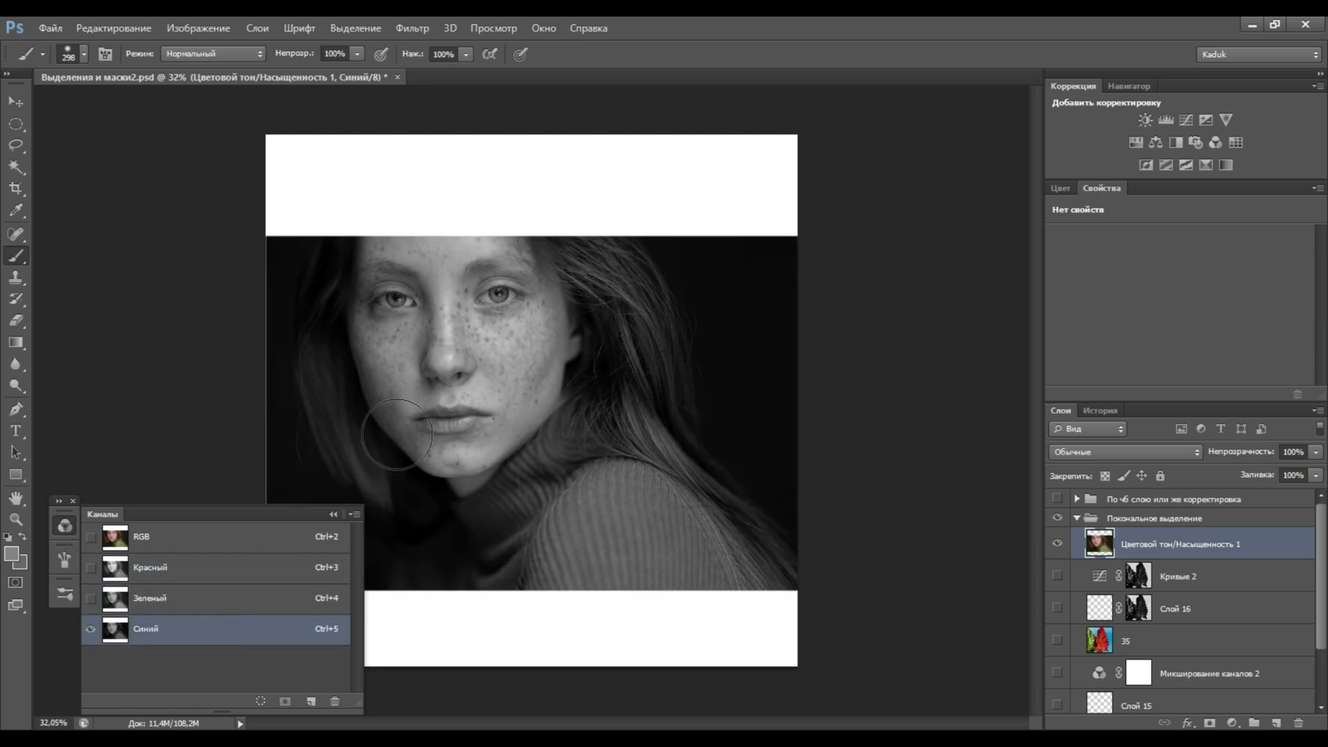
pyautogui.click(244, 564)
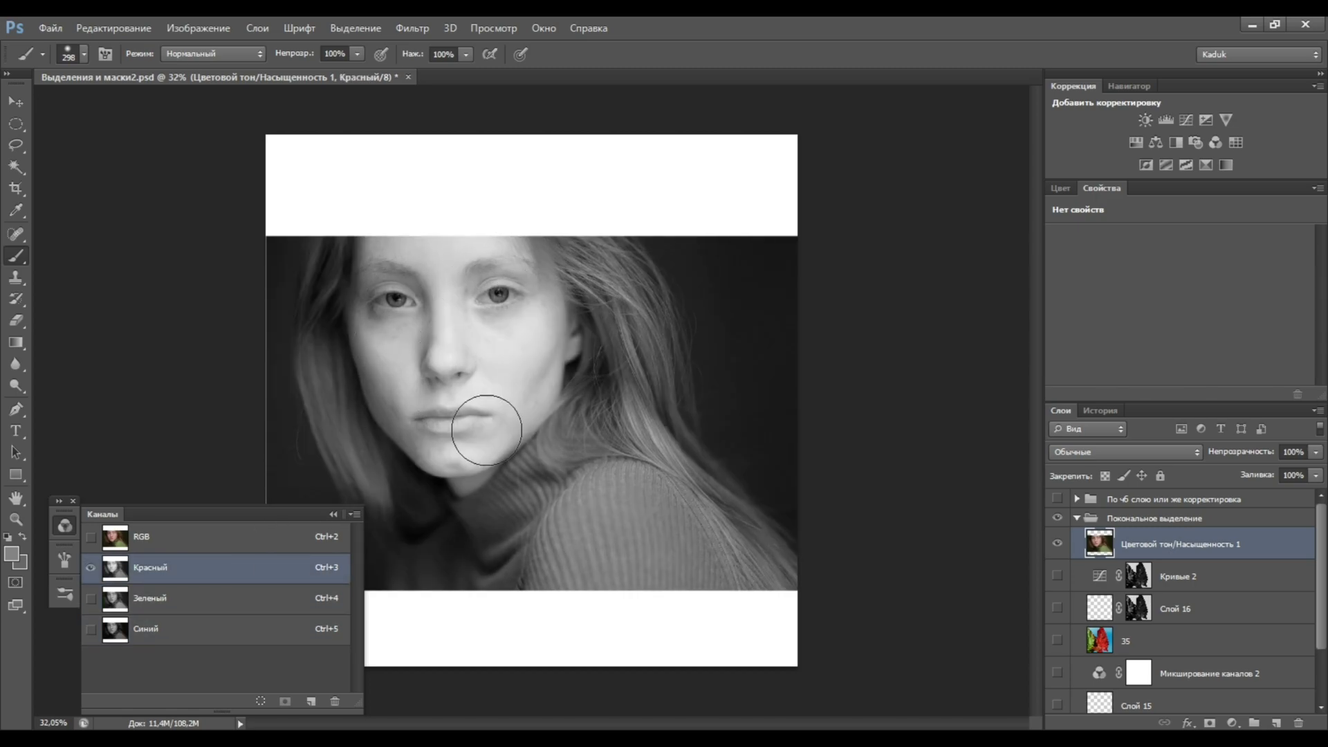
pyautogui.click(217, 628)
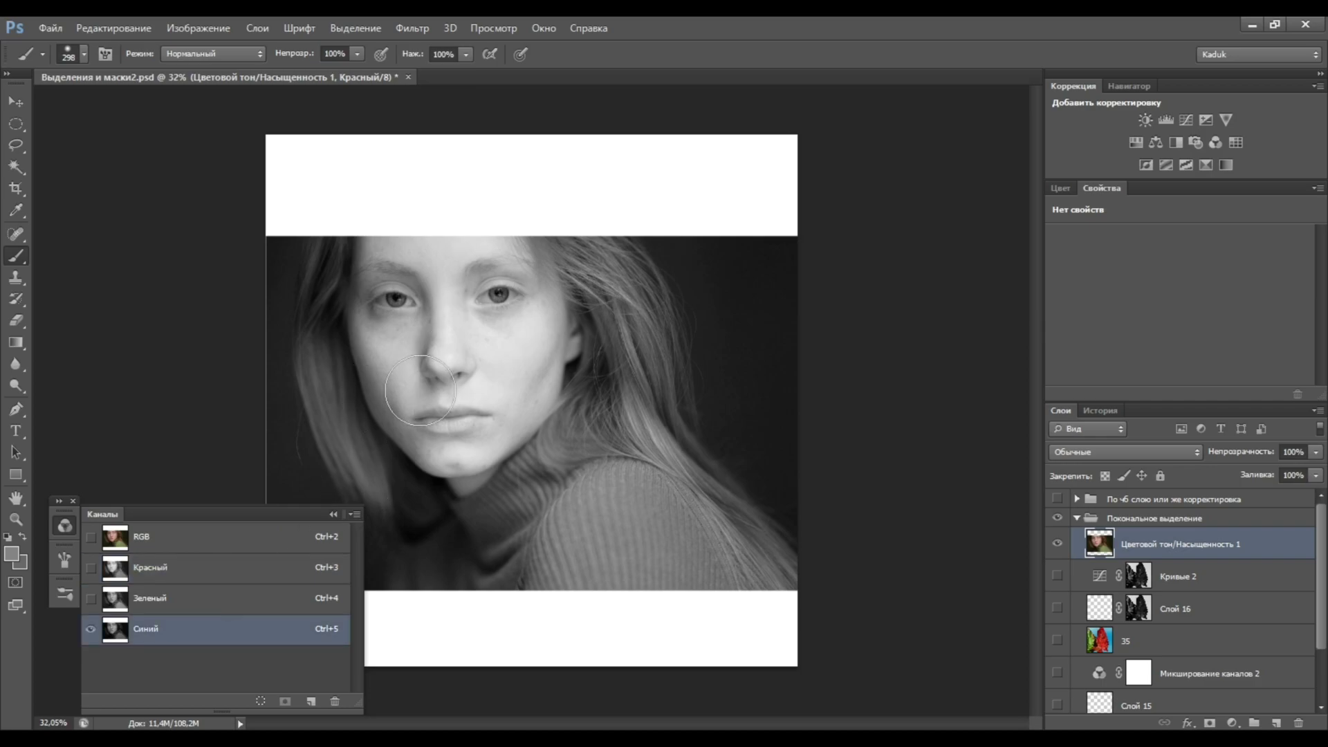
pyautogui.hotkey('ctrl', '3')
# Load the red channel as a selection and add a Curves layer raised to brighten the skin
pyautogui.keyDown('ctrl'); pyautogui.click(115, 567); pyautogui.keyUp('ctrl')
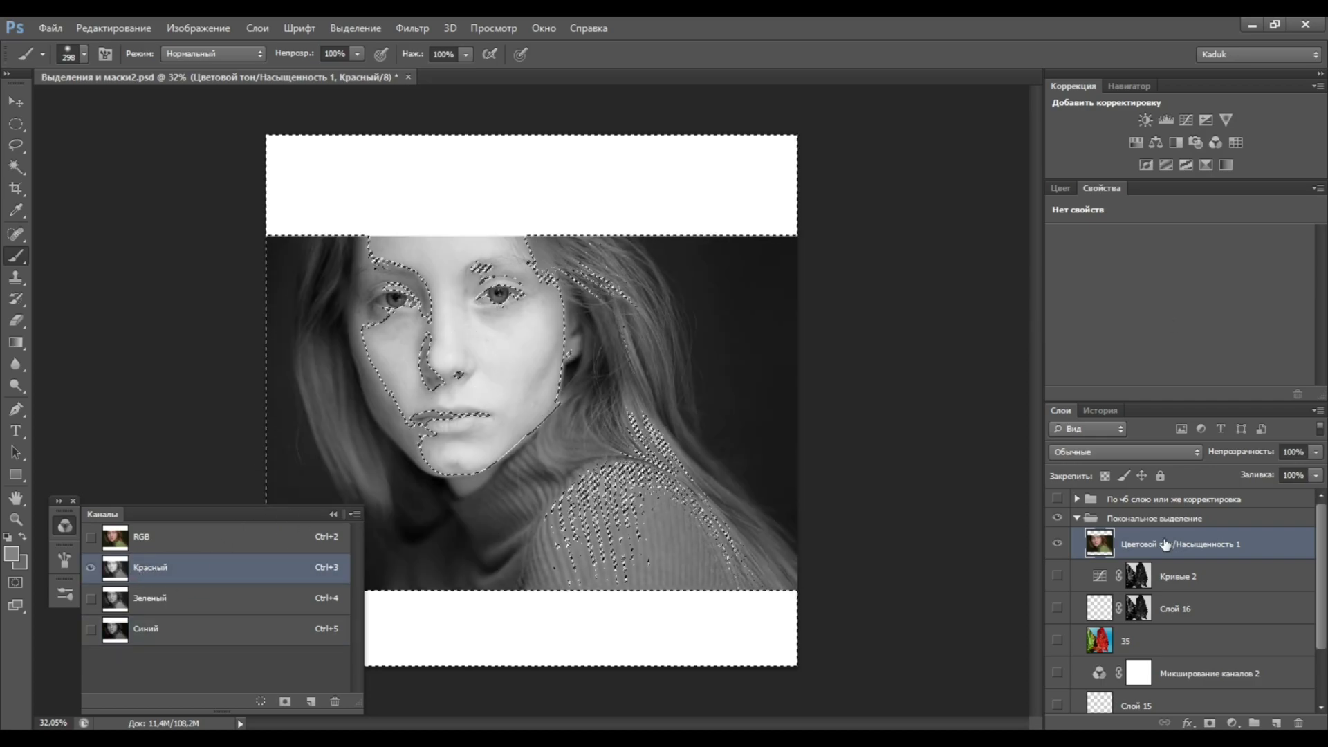
pyautogui.click(1186, 120)
pyautogui.moveTo(1176, 401); pyautogui.dragTo(1176, 501)
pyautogui.moveTo(1205, 368)
pyautogui.mouseDown()
pyautogui.moveTo(1210, 350)
pyautogui.moveTo(1221, 391)
pyautogui.moveTo(1207, 346)
pyautogui.mouseUp()
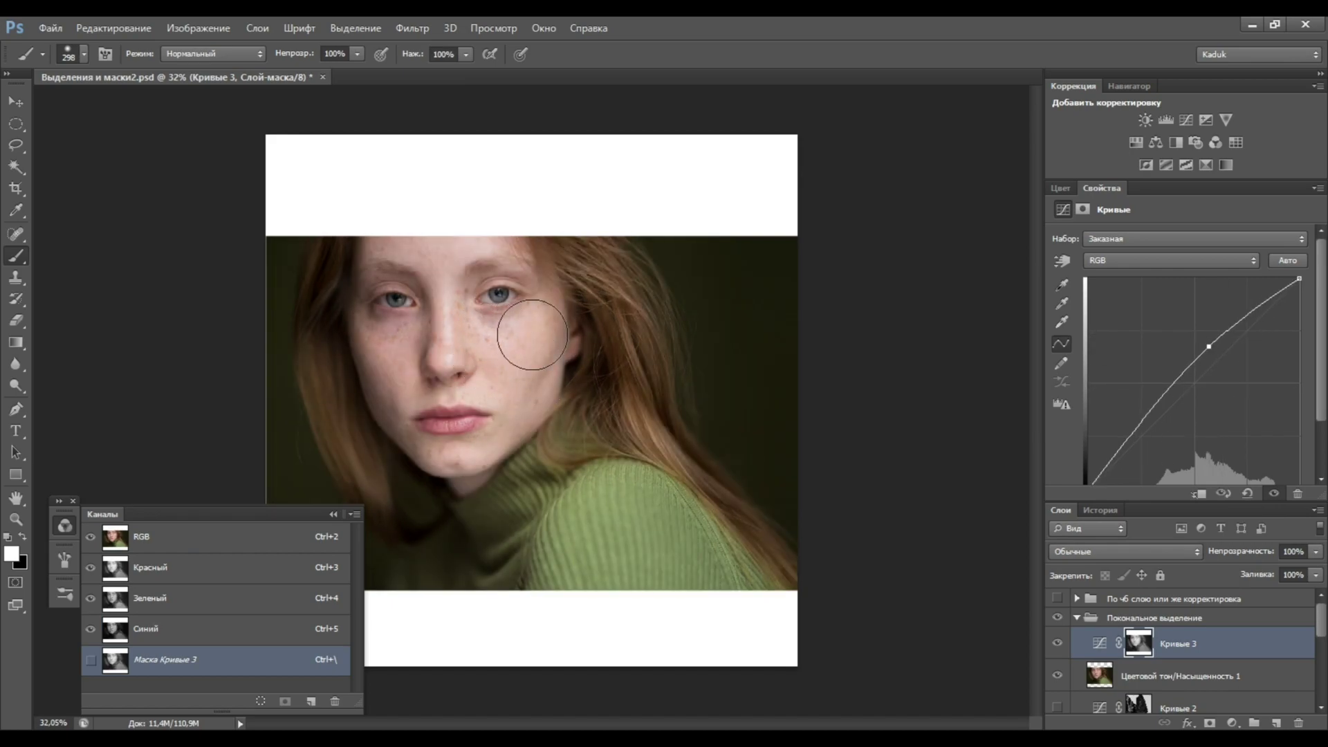
# Ease the Curves point back toward the diagonal for a subtle brightening
pyautogui.moveTo(1210, 346); pyautogui.dragTo(1218, 348)
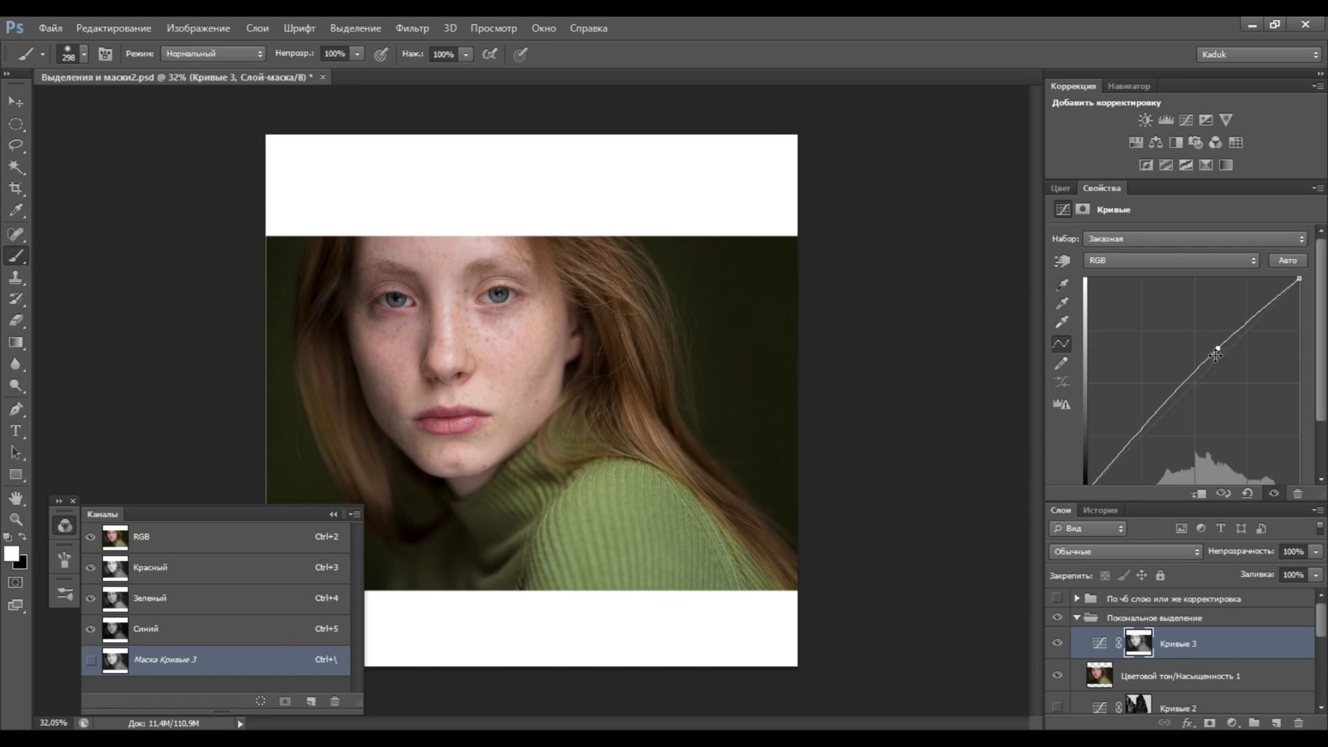
pyautogui.moveTo(1218, 349)
pyautogui.mouseDown()
pyautogui.moveTo(1219, 385)
pyautogui.moveTo(1206, 350)
pyautogui.mouseUp()
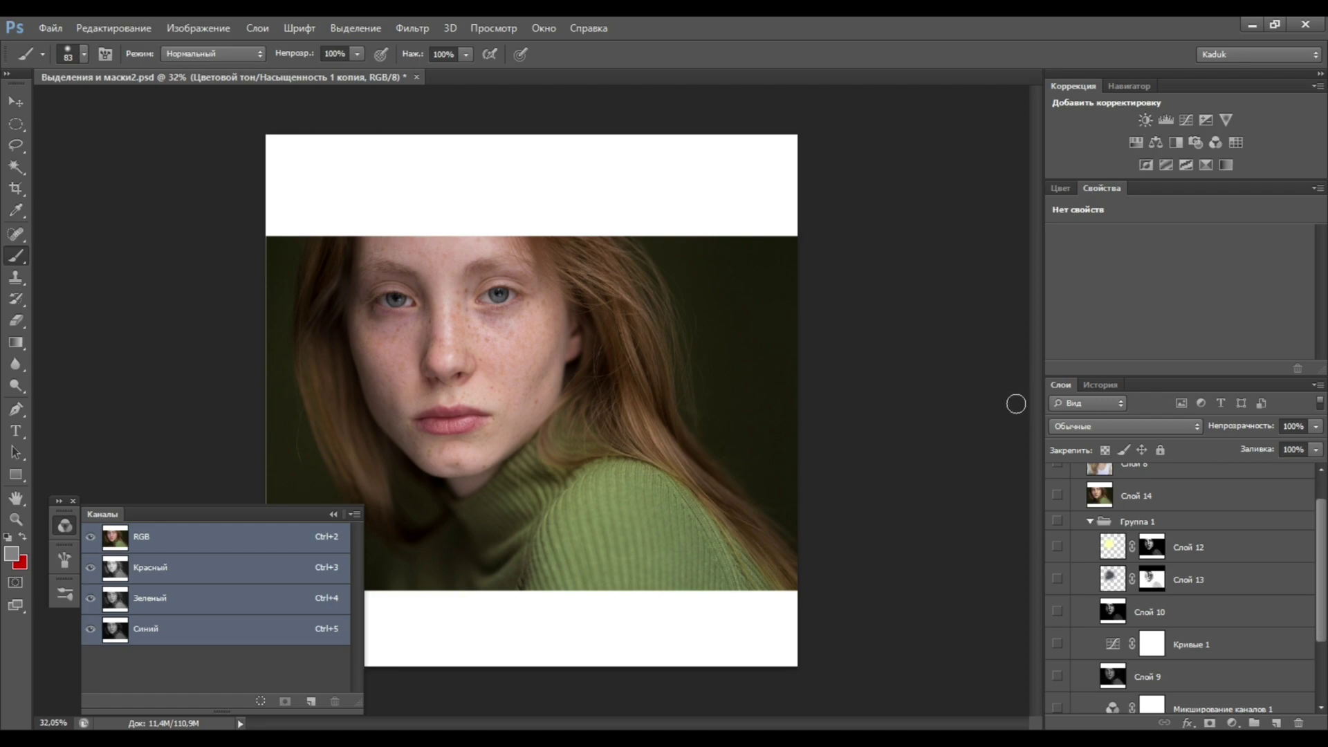
# Briefly show Слой 14 for comparison, then duplicate the portrait layer
pyautogui.click(1057, 495)
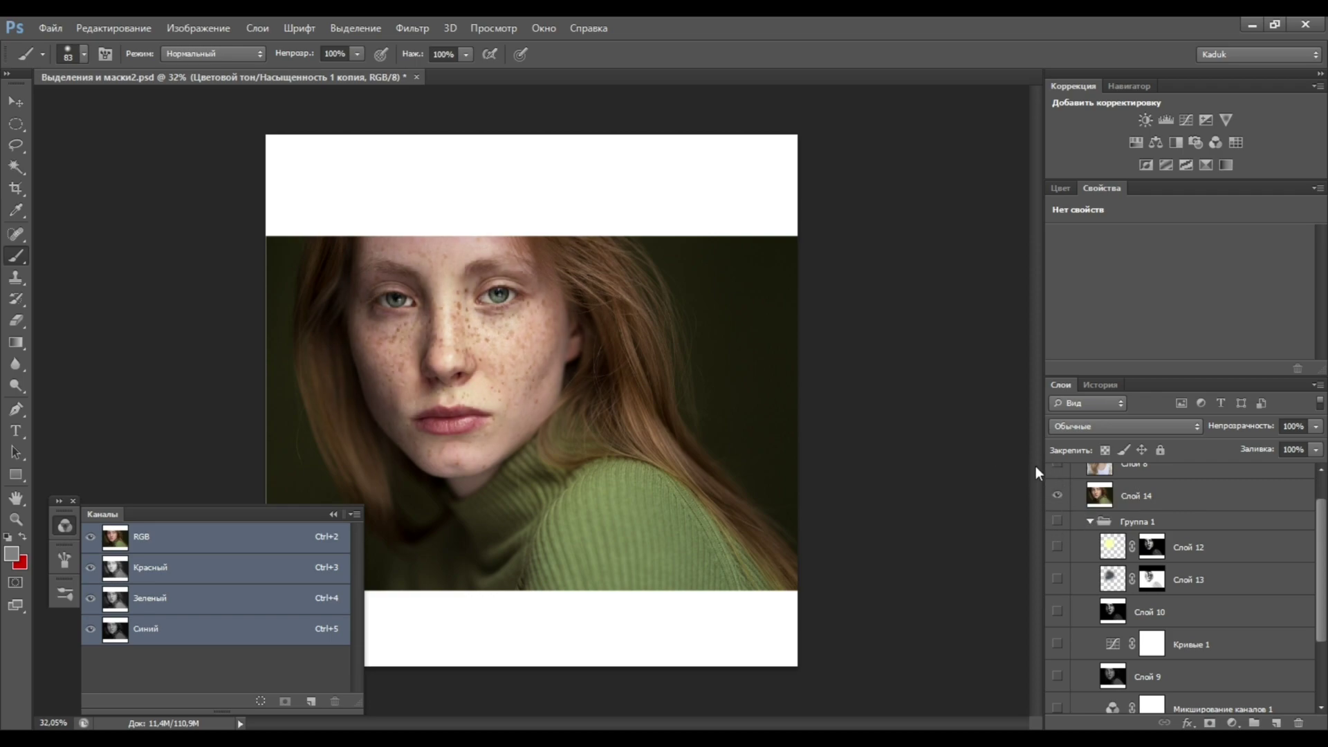
pyautogui.click(1057, 496)
pyautogui.scroll(-1, 1057, 495)
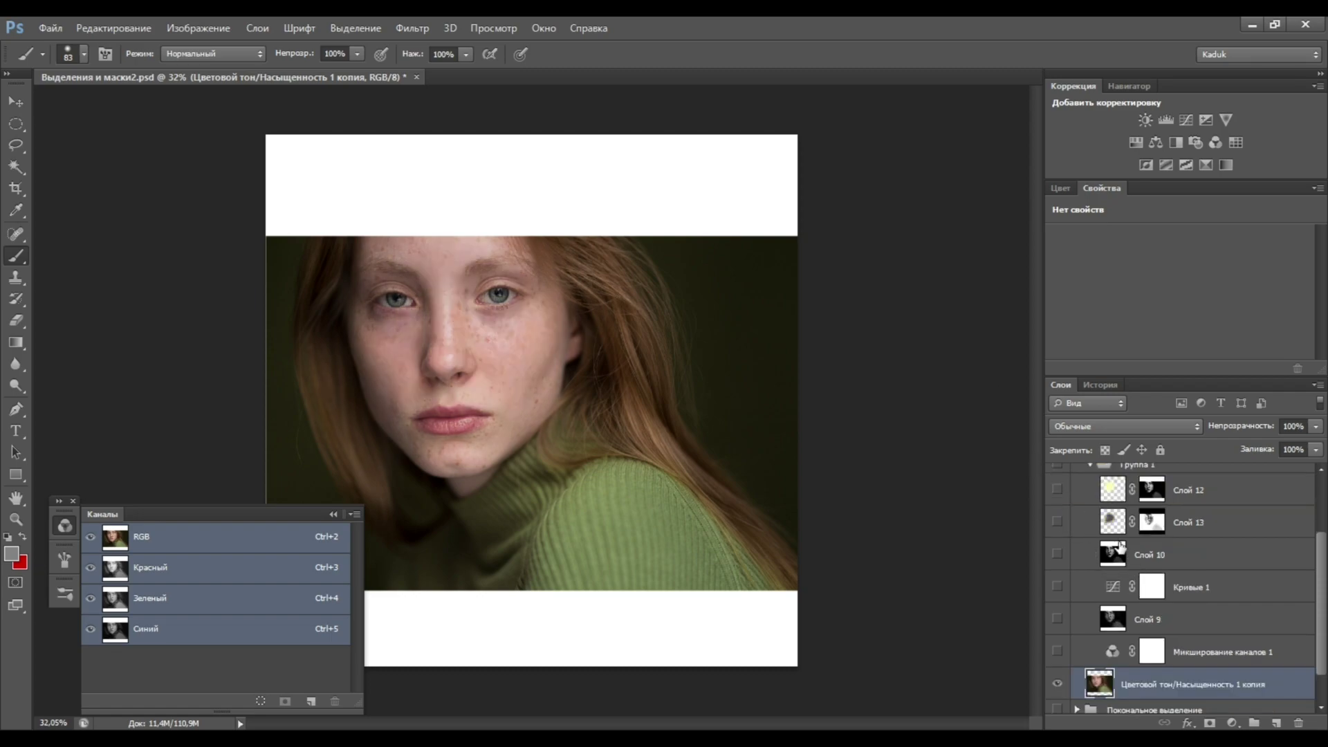
pyautogui.click(1243, 653)
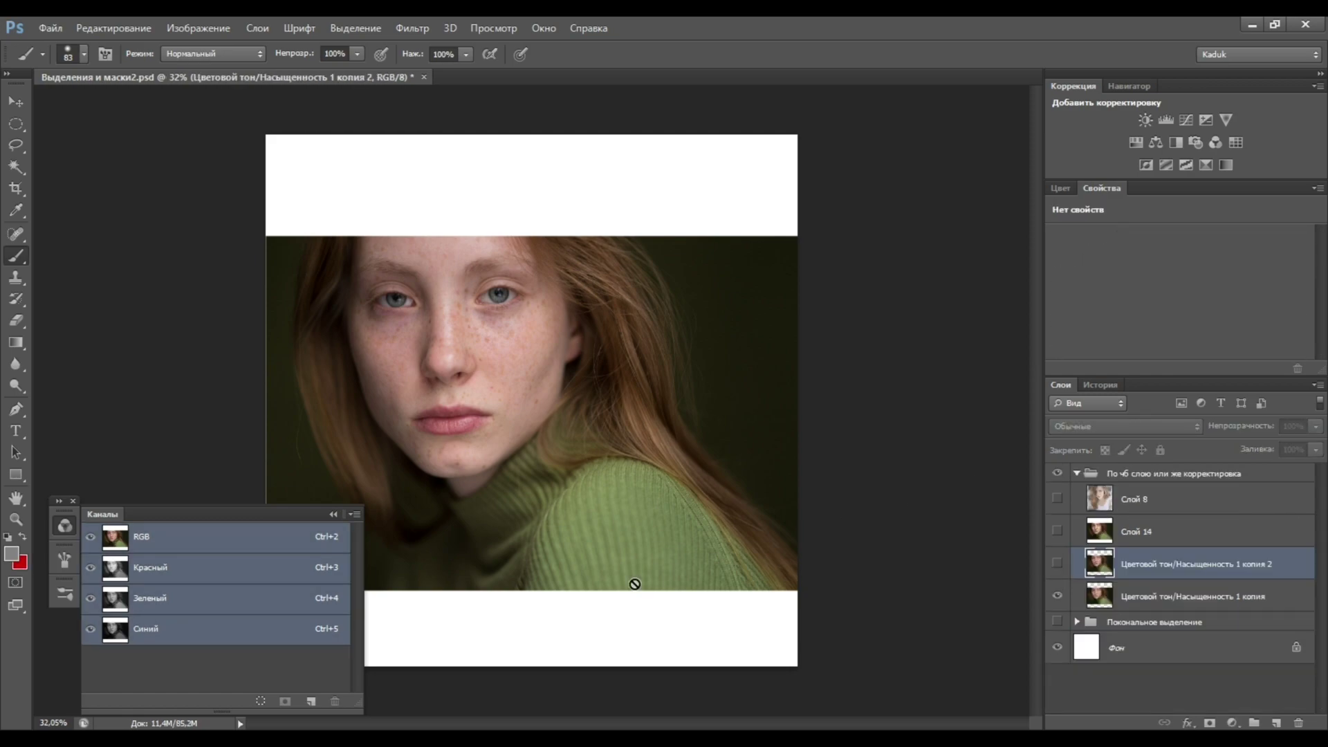
# View the portrait's blue channel alone, load it as a selection and add a Curves adjustment
pyautogui.click(150, 633)
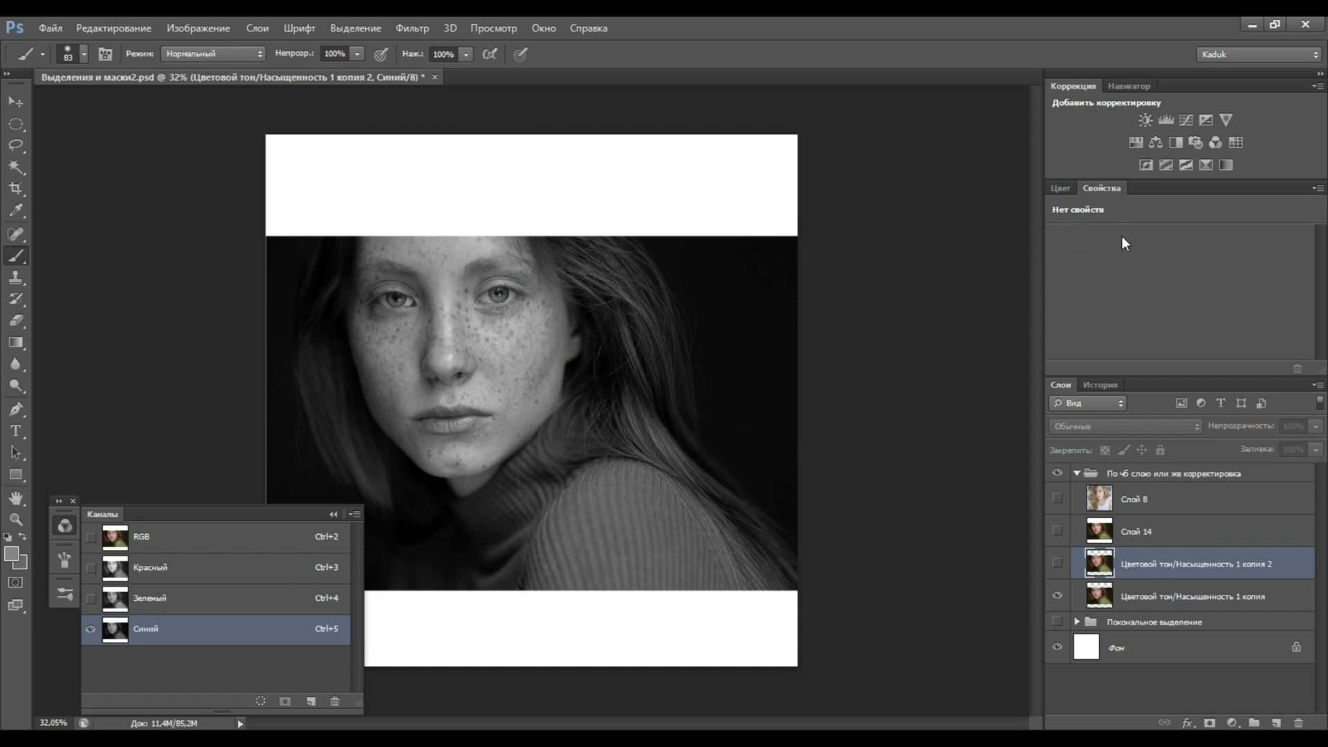
pyautogui.keyDown('ctrl'); pyautogui.click(147, 631); pyautogui.keyUp('ctrl')
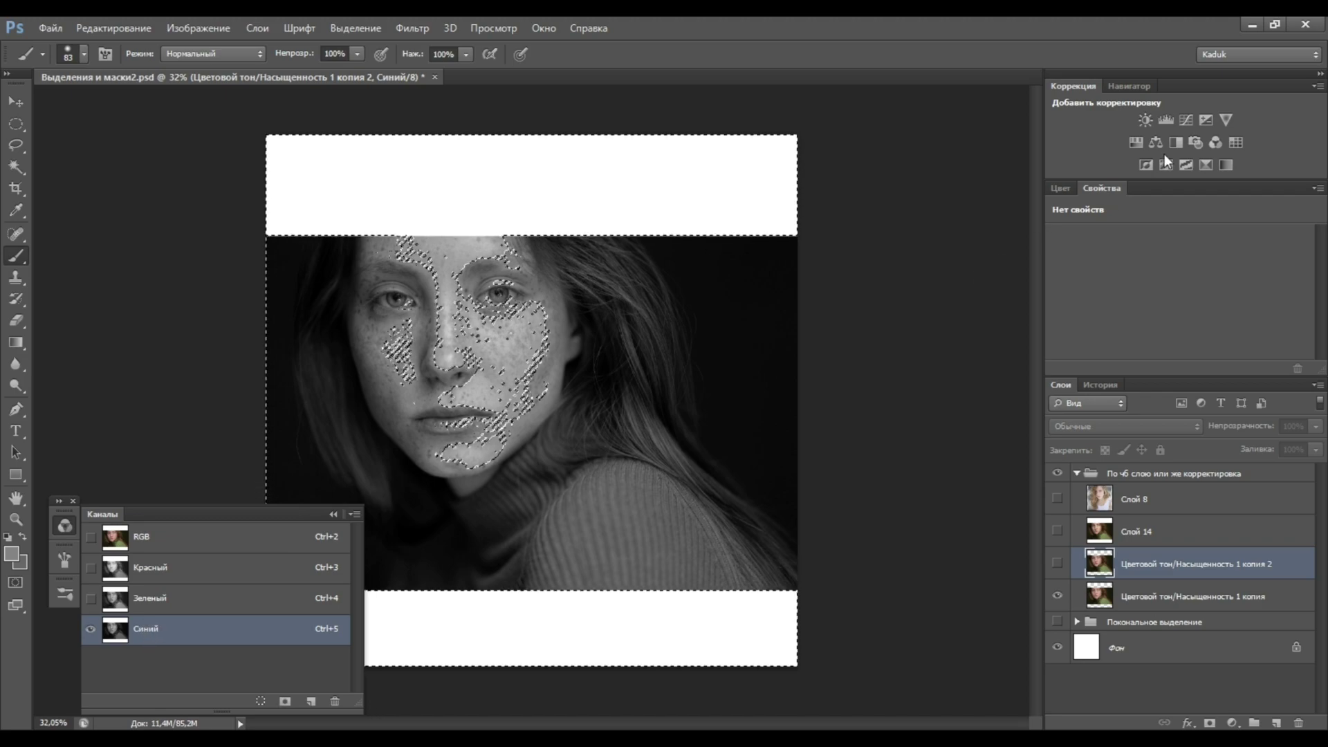
pyautogui.click(1206, 120)
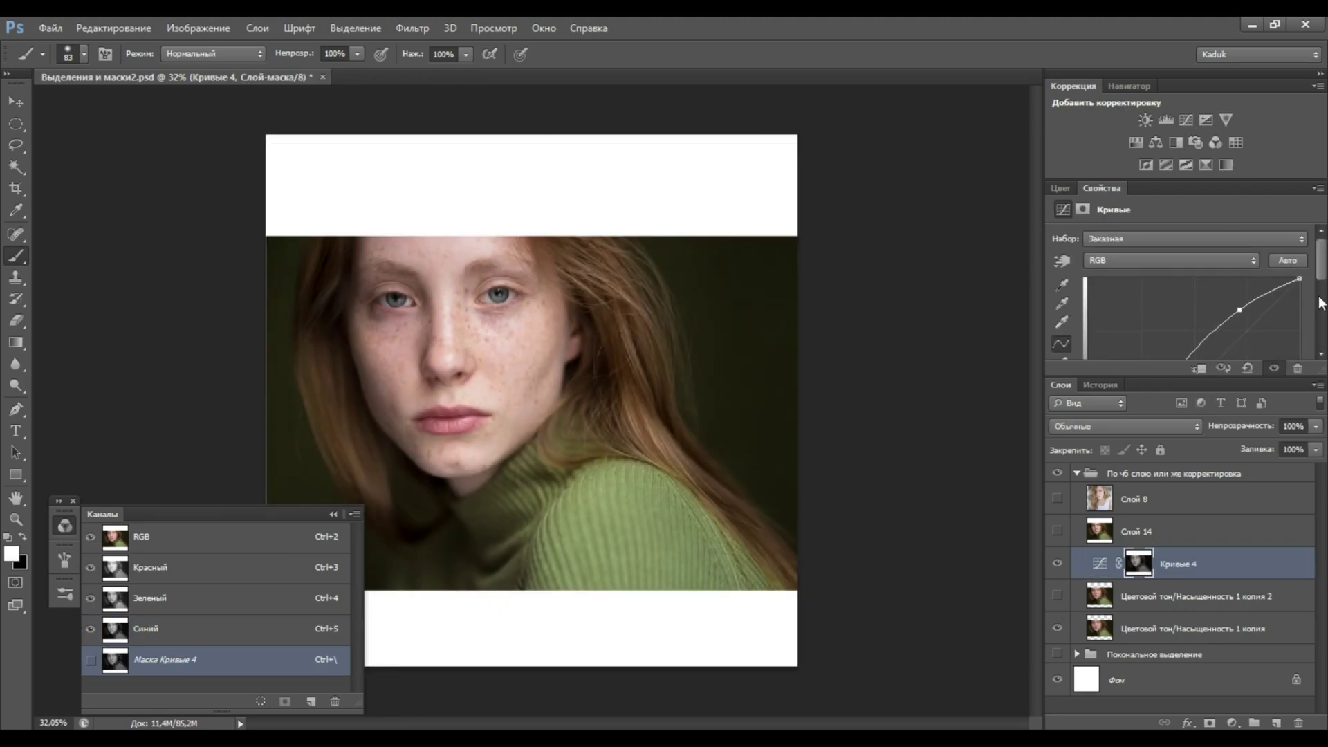
# Adjust the Curves 4 properties panel and view its mask on its own
pyautogui.moveTo(1323, 275); pyautogui.dragTo(1323, 314)
pyautogui.moveTo(1157, 303); pyautogui.dragTo(1167, 322)
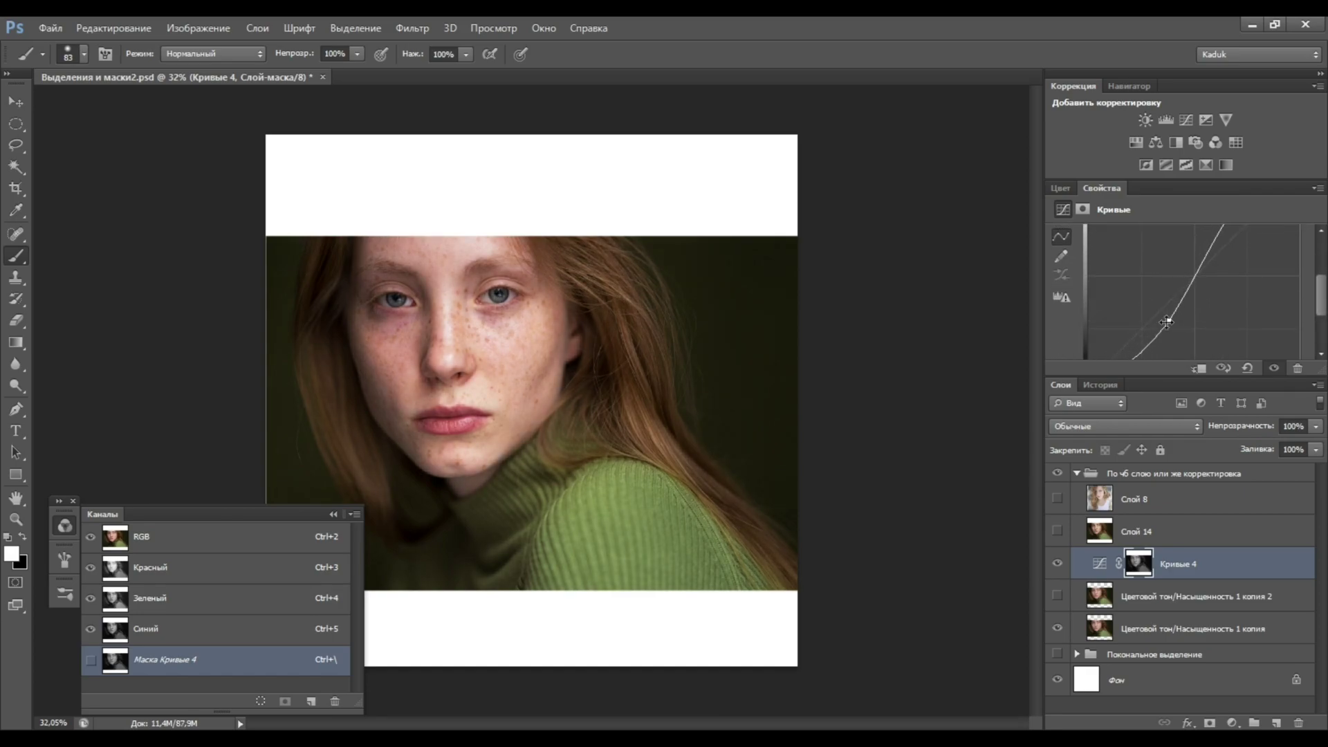
pyautogui.keyDown('alt'); pyautogui.click(1138, 564); pyautogui.keyUp('alt')
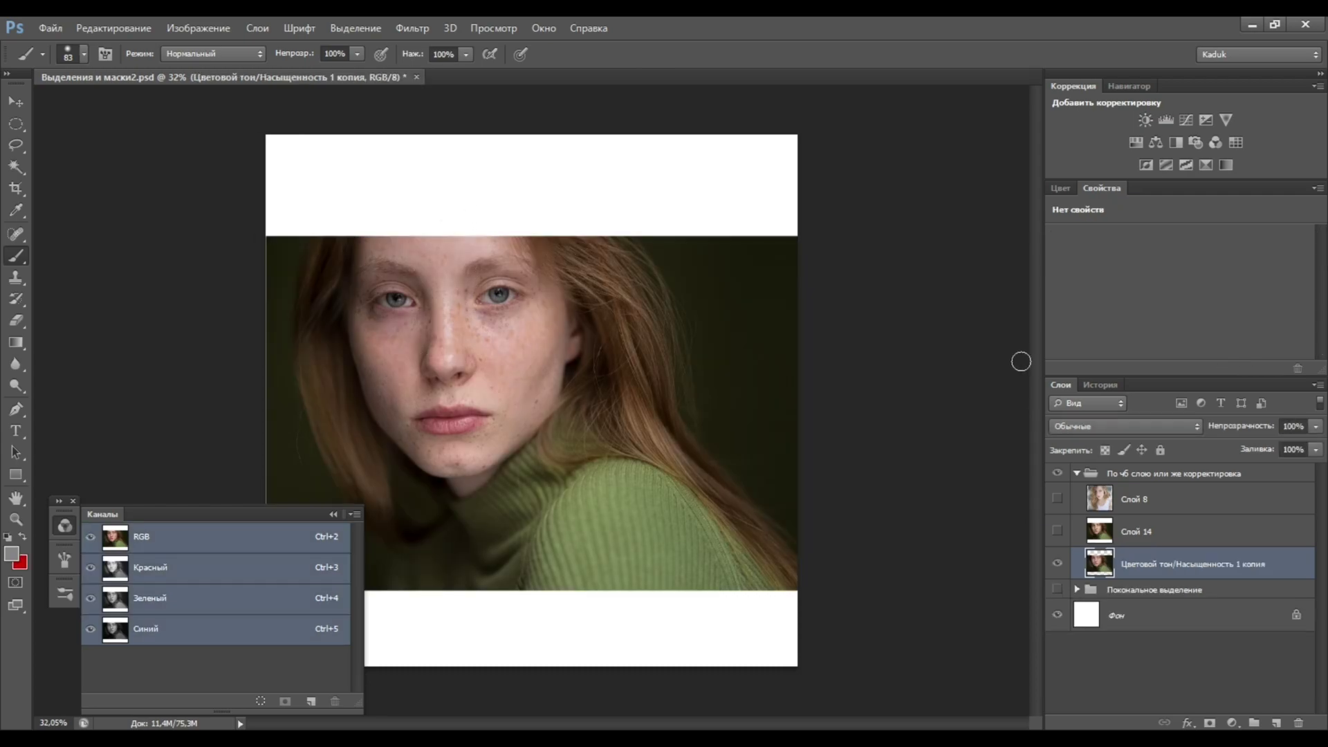
# Add a monochrome Channel Mixer using only Blue 100 (Red 0, Green 0), then add empty layer Слой 17
pyautogui.click(1215, 142)
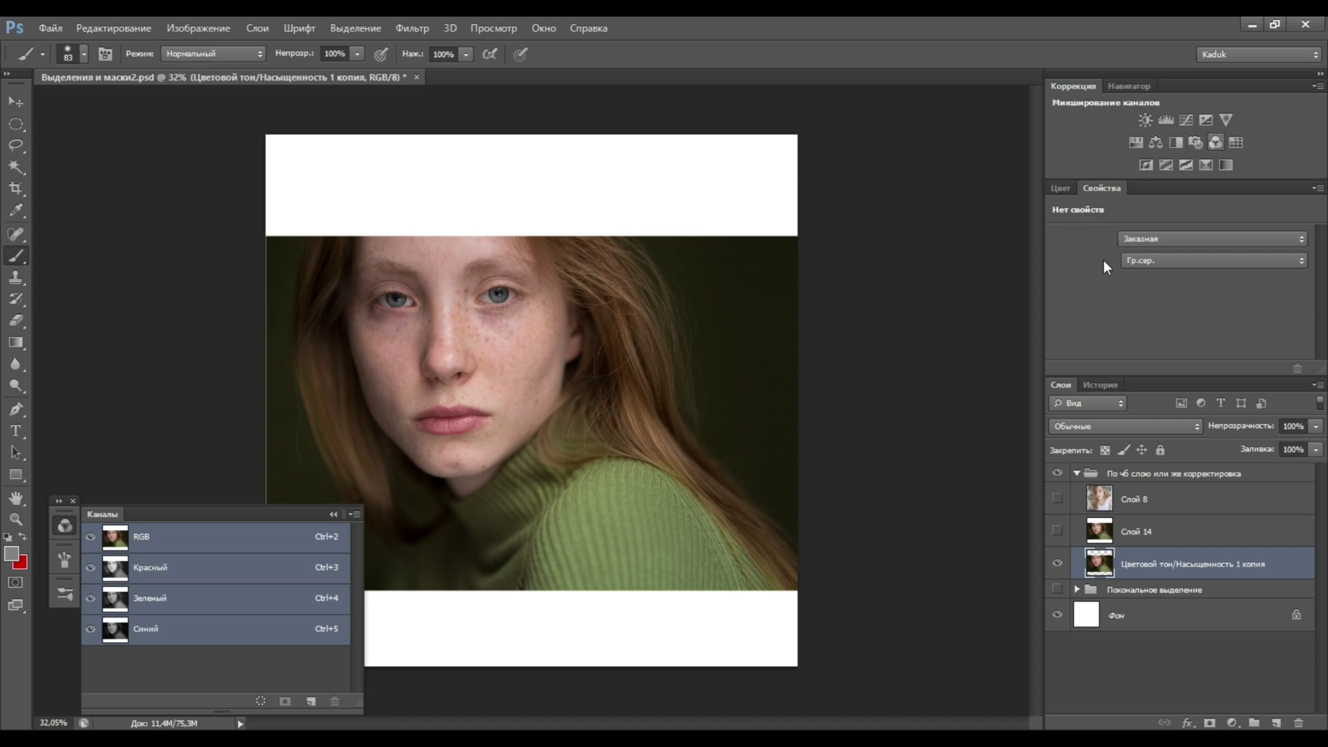
pyautogui.click(1093, 286)
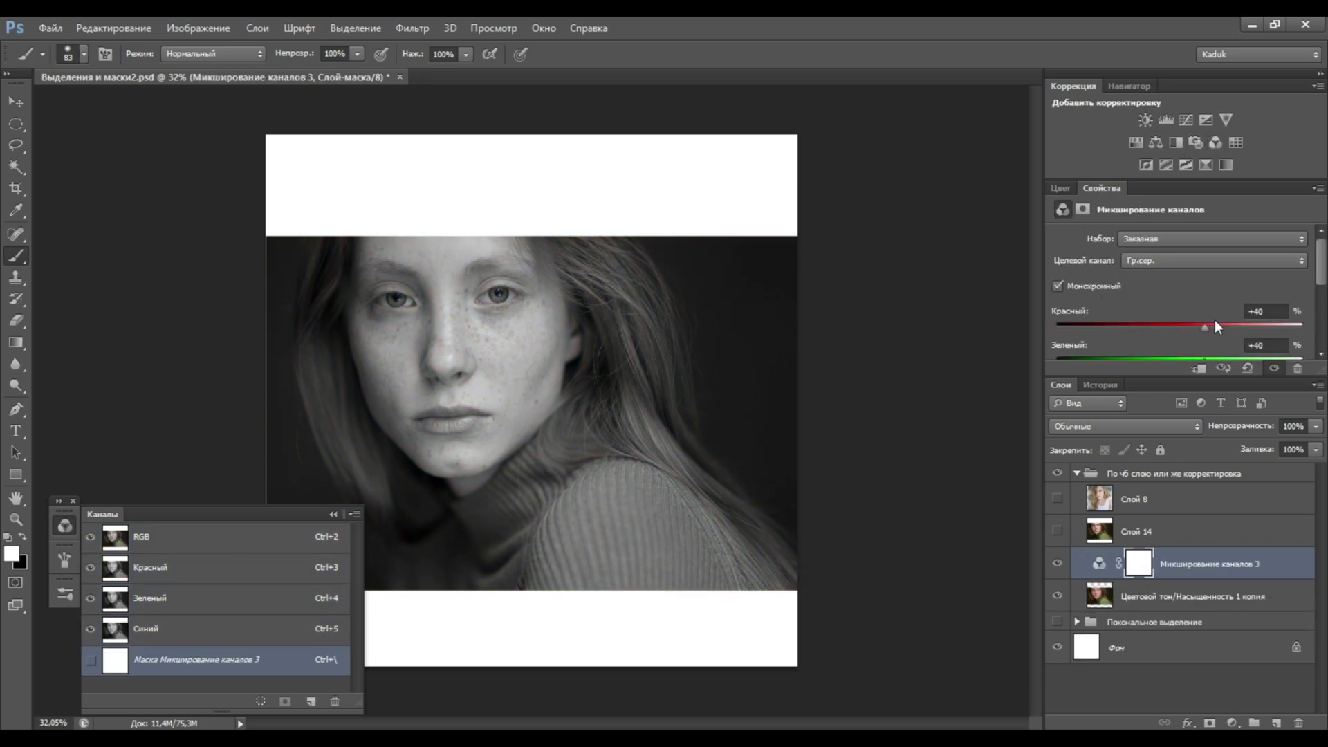
pyautogui.doubleClick(1256, 340)
pyautogui.write('100')
pyautogui.hotkey('shift', 'Tab')
pyautogui.write('0')
pyautogui.hotkey('shift', 'Tab')
pyautogui.write('0')
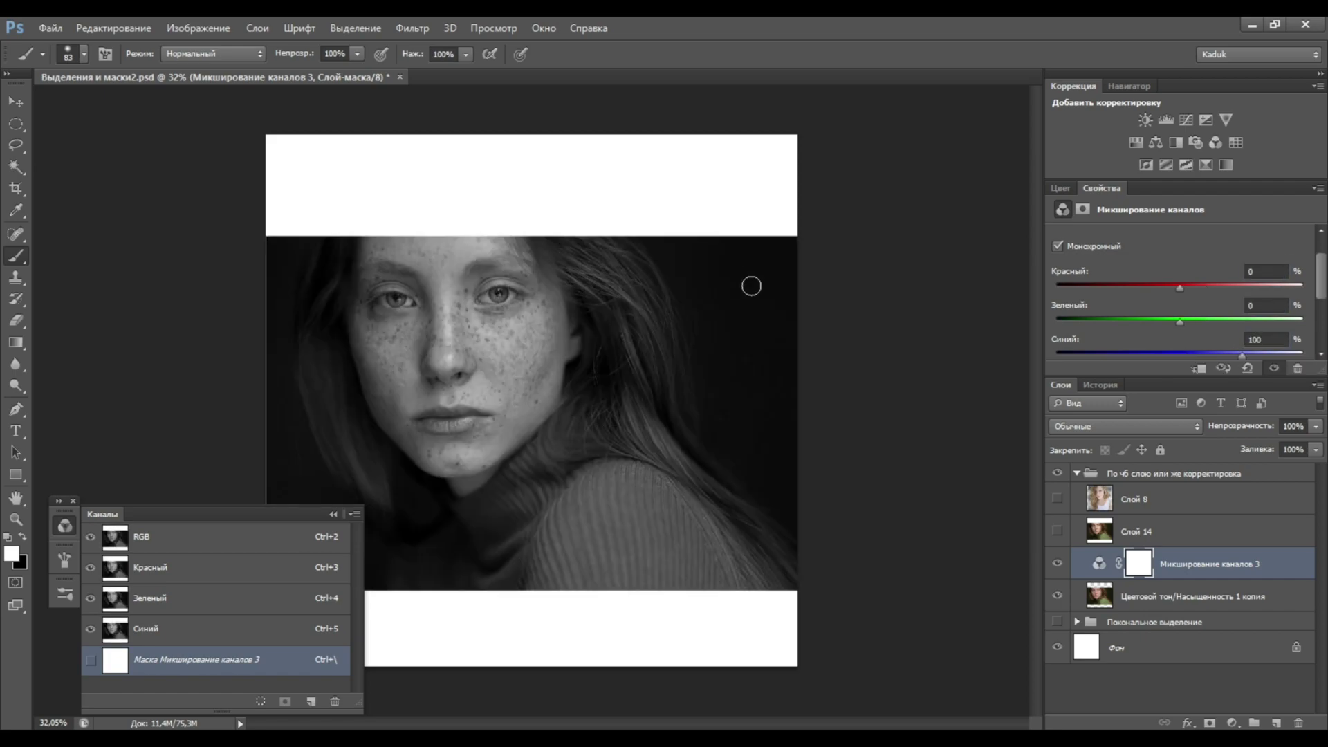
pyautogui.hotkey('ctrl', '2')
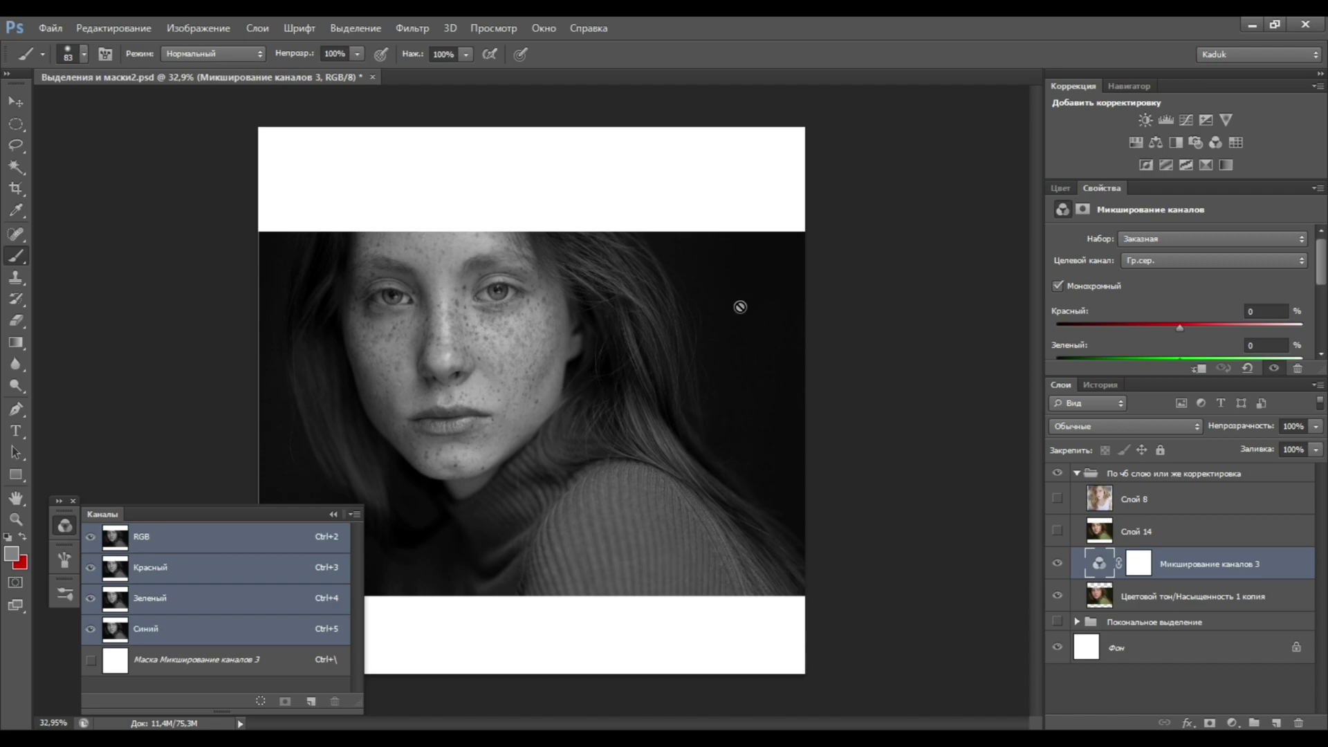
pyautogui.click(1277, 722)
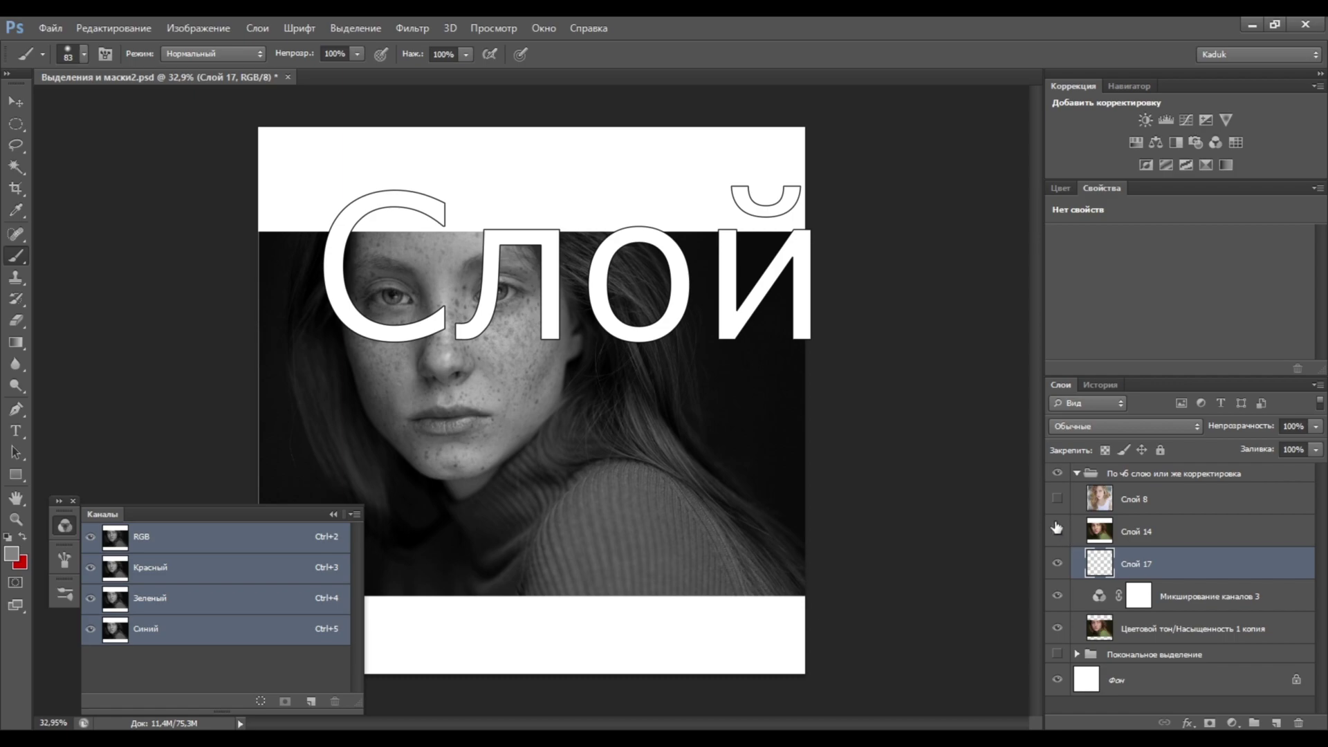
# Zoom in on the face, then add a Curves layer steepened to boost contrast
pyautogui.click(1057, 528)
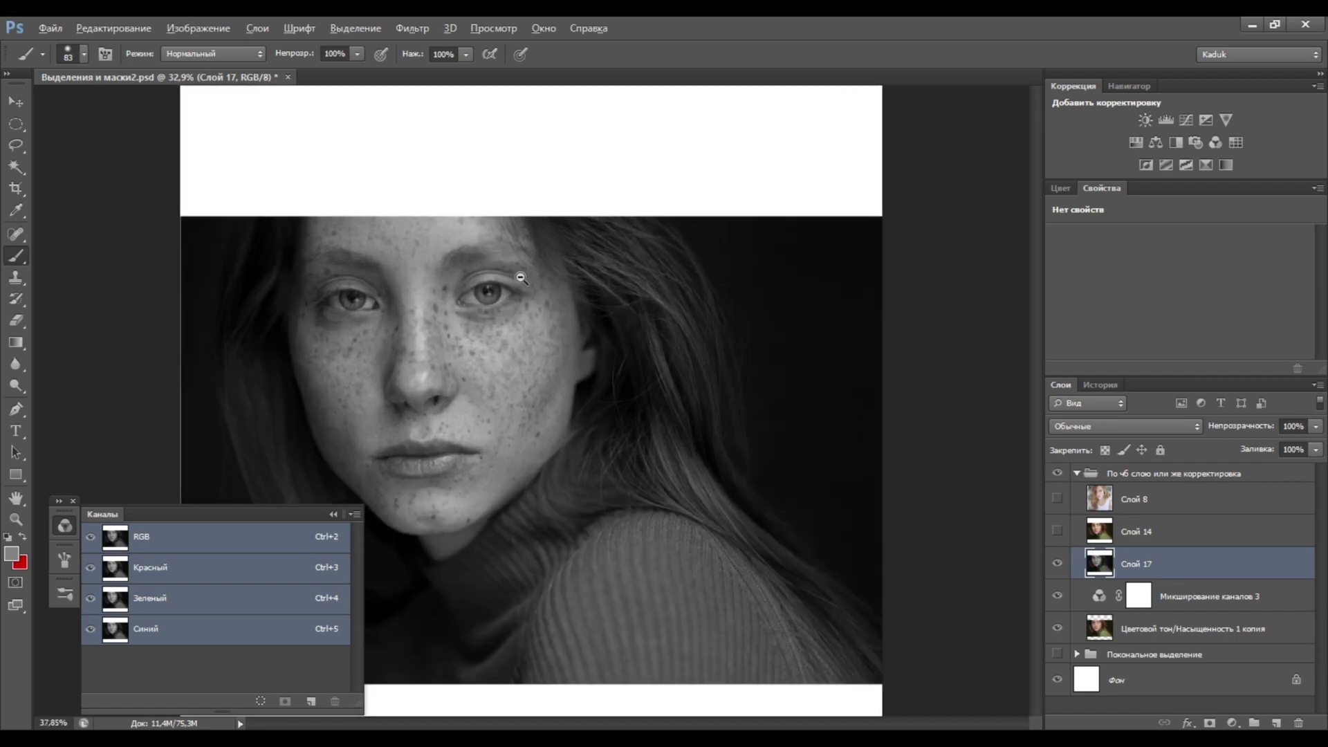
pyautogui.moveTo(434, 288); pyautogui.dragTo(666, 223)
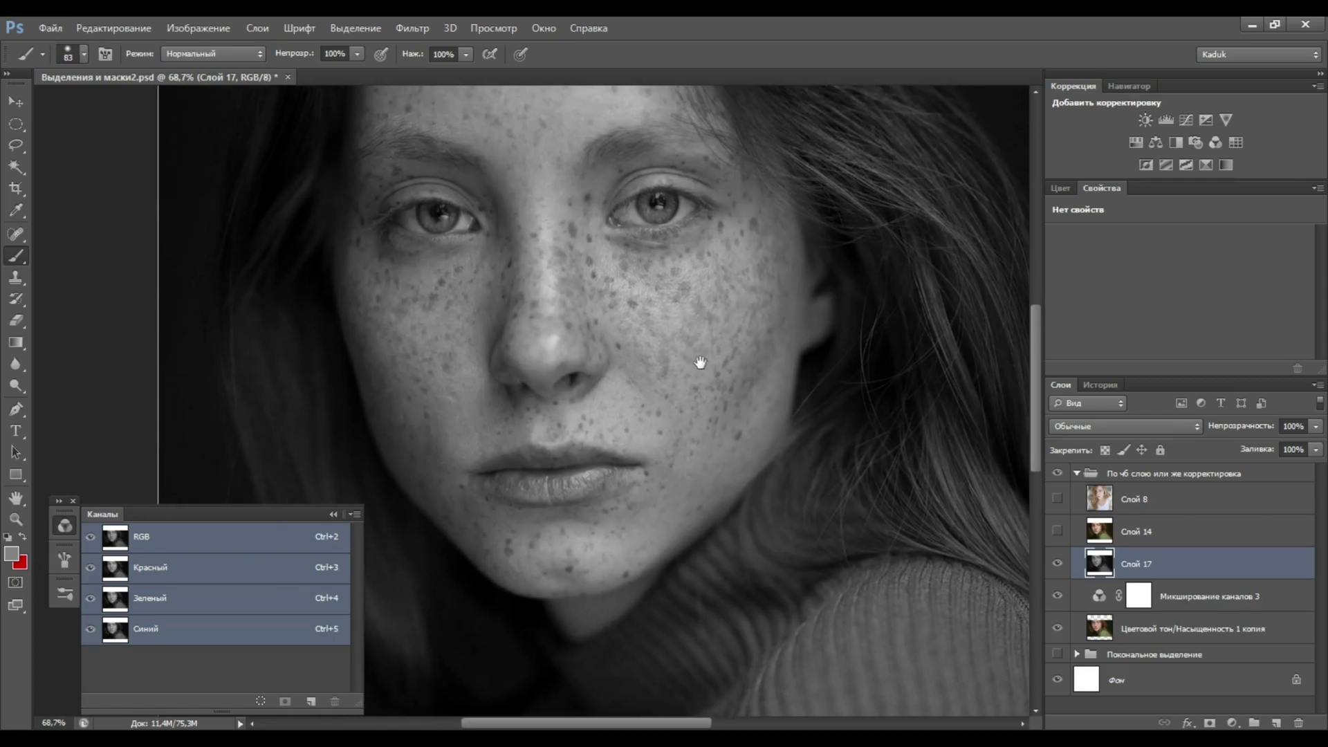
pyautogui.scroll(2, 685, 311)
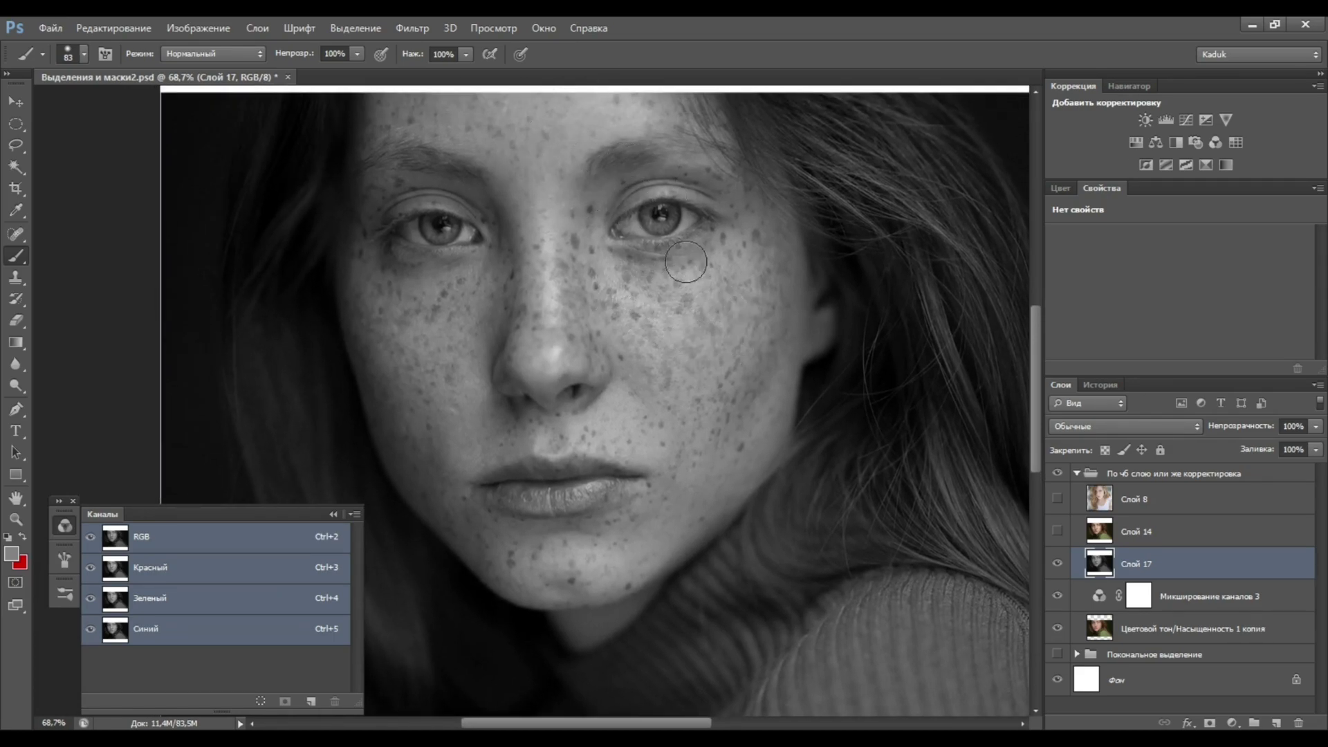
pyautogui.click(1187, 119)
pyautogui.scroll(5, 567, 386)
pyautogui.moveTo(567, 386); pyautogui.dragTo(883, 237)
pyautogui.scroll(-5, 673, 328)
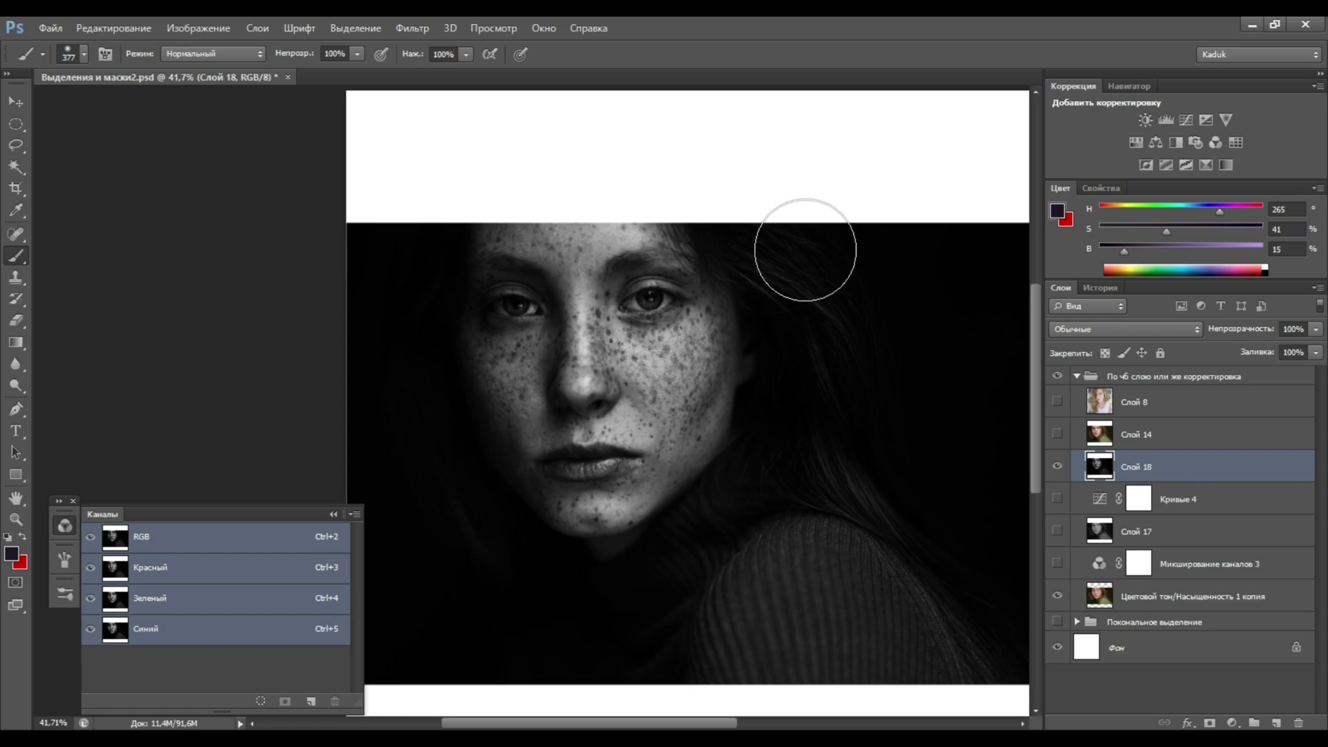
# Load the image's luminosity as a selection from the RGB channel
pyautogui.keyDown('ctrl'); pyautogui.click(141, 540); pyautogui.keyUp('ctrl')
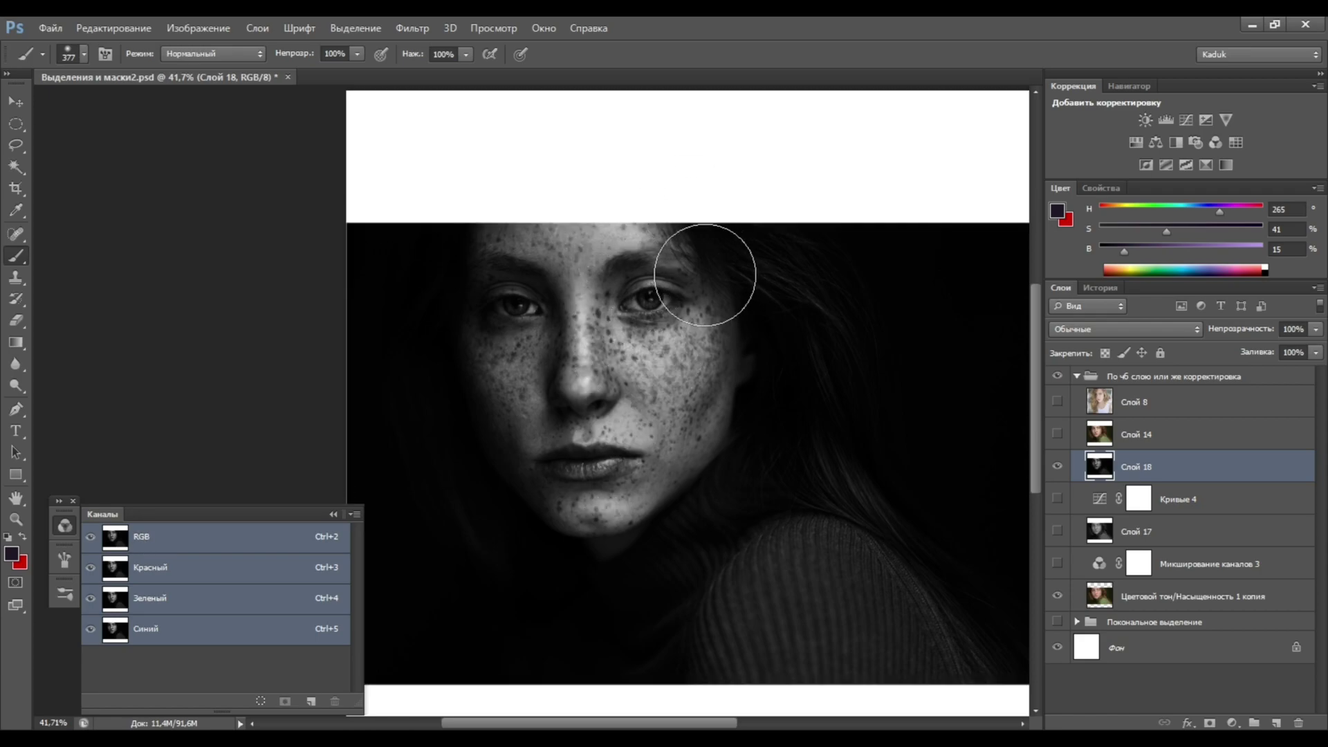
pyautogui.scroll(1, 719, 304)
pyautogui.scroll(2, 726, 321)
pyautogui.scroll(1, 727, 321)
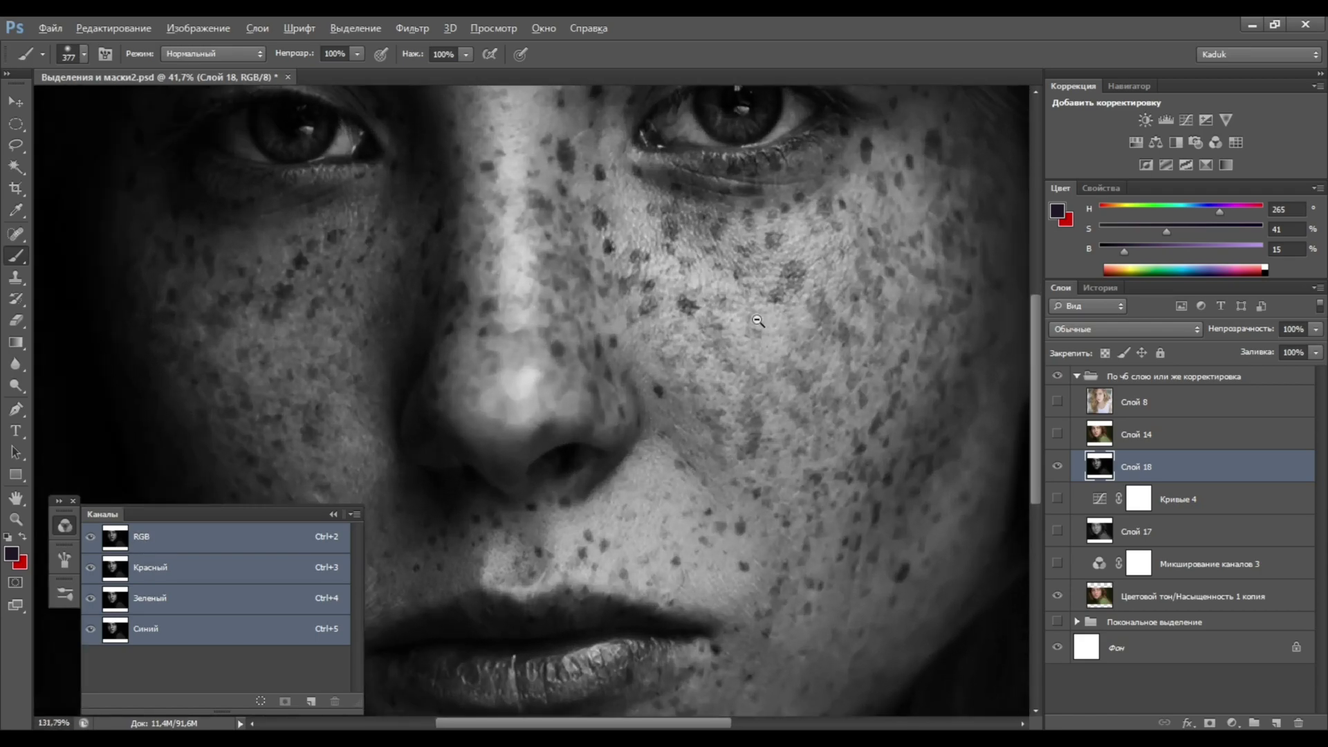
pyautogui.scroll(1, 754, 305)
pyautogui.scroll(1, 768, 299)
pyautogui.scroll(-2, 709, 302)
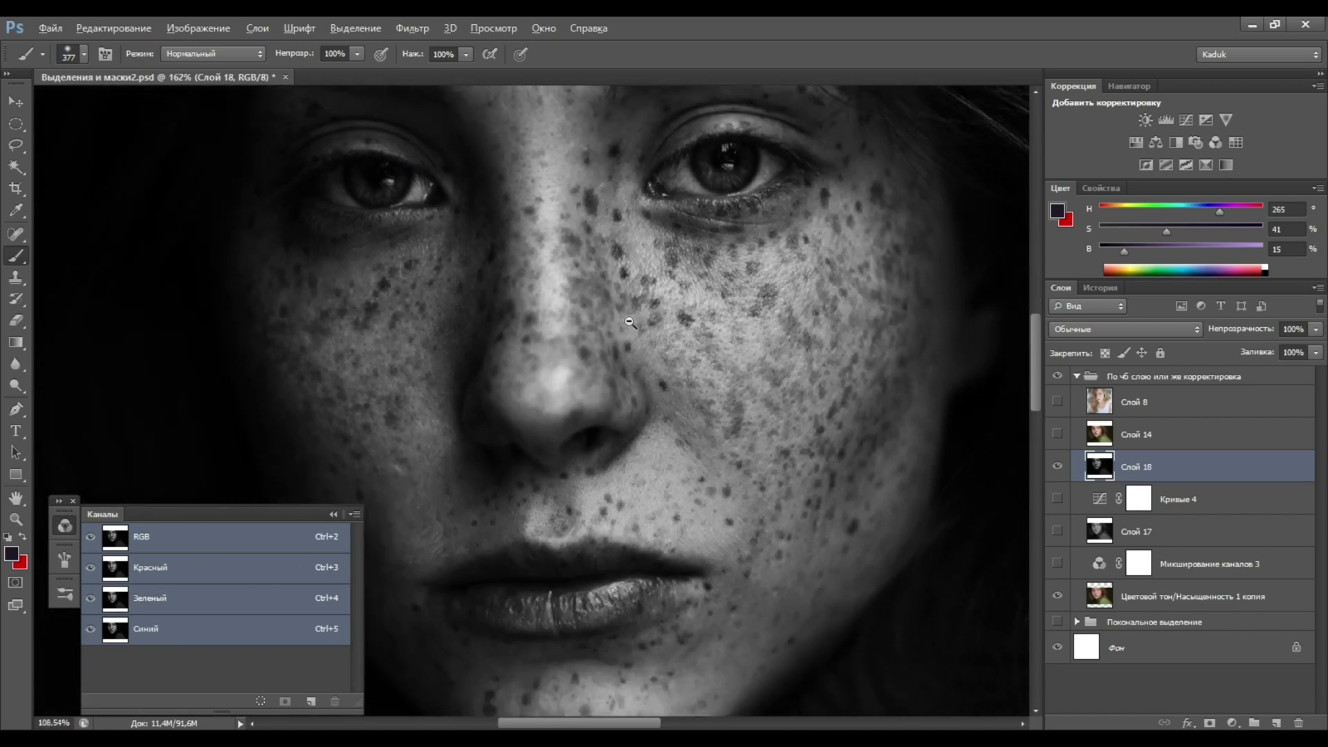
pyautogui.scroll(-1, 632, 308)
pyautogui.scroll(2, 602, 320)
pyautogui.scroll(1, 685, 315)
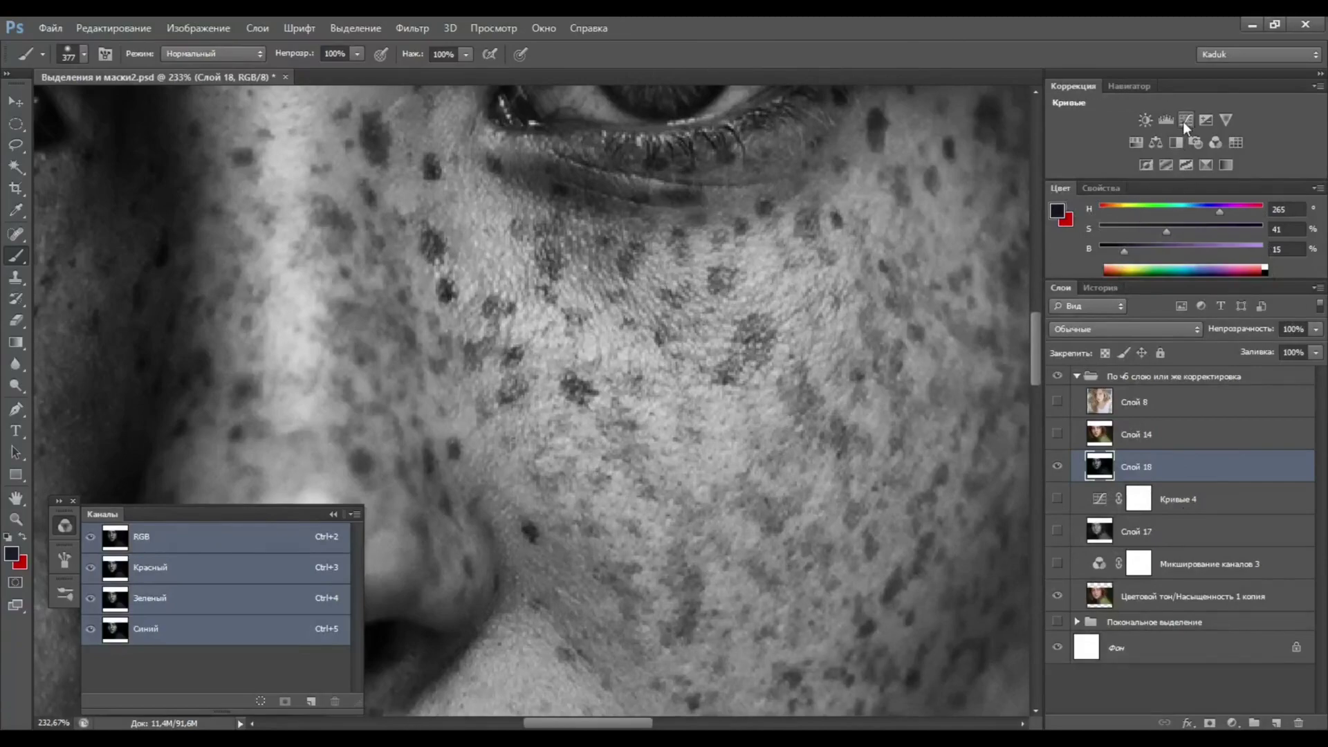
# Add Curves 5: pull in the white point, raise the midtones, and sample points from the face
pyautogui.click(1186, 120)
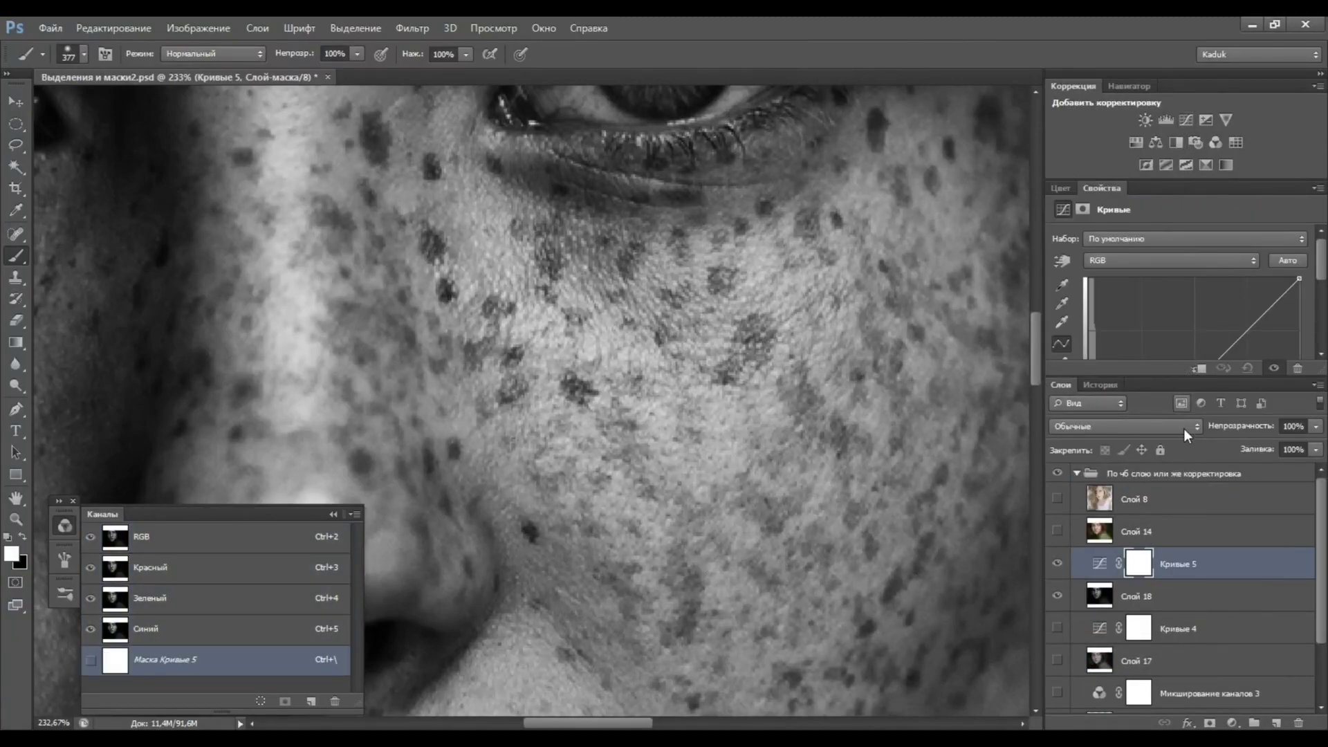
pyautogui.moveTo(1182, 376); pyautogui.dragTo(1182, 532)
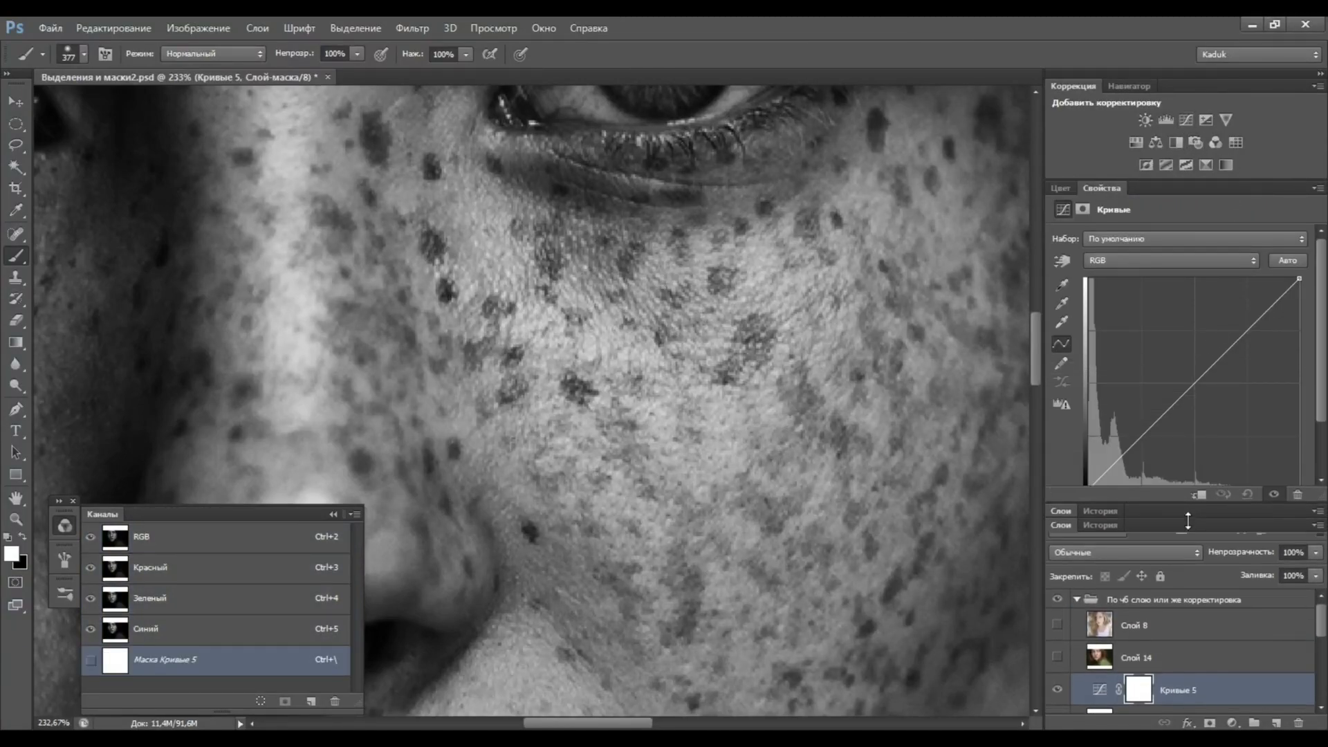
pyautogui.moveTo(1296, 499); pyautogui.dragTo(1281, 499)
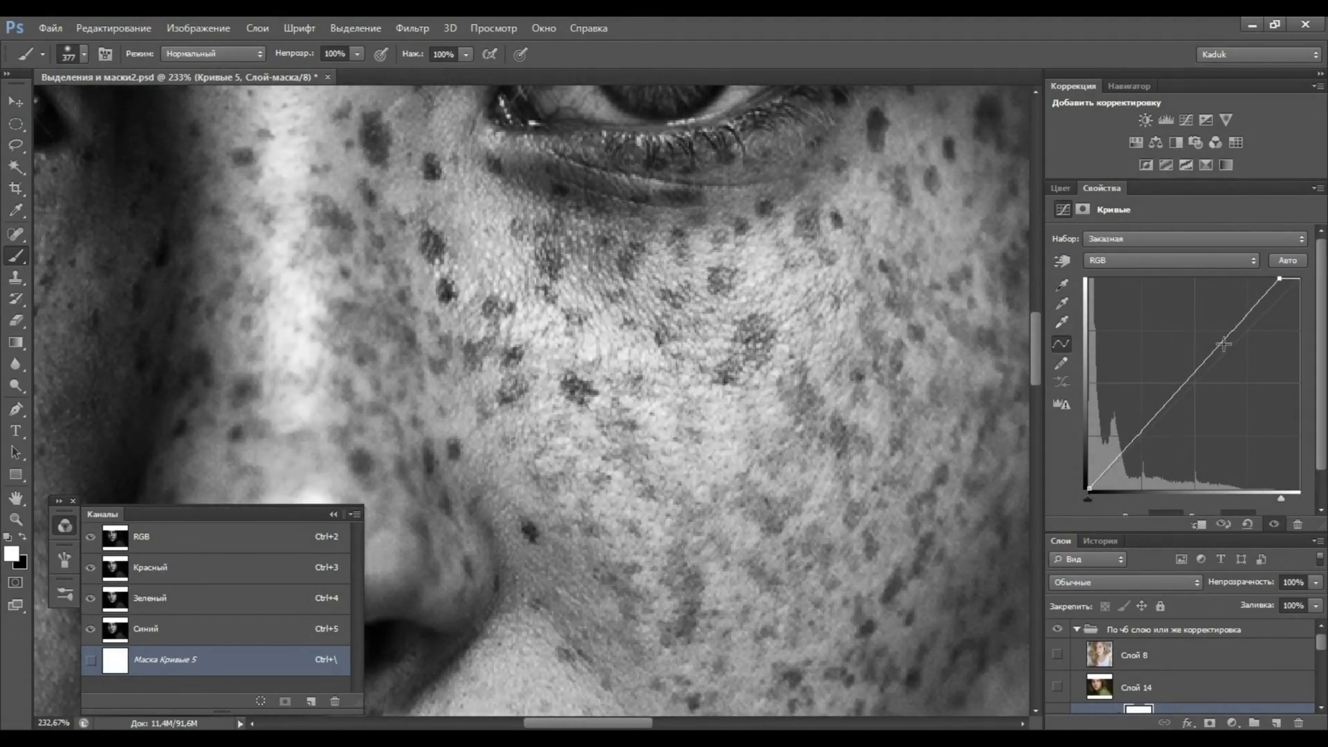
pyautogui.moveTo(1218, 347); pyautogui.dragTo(1217, 332)
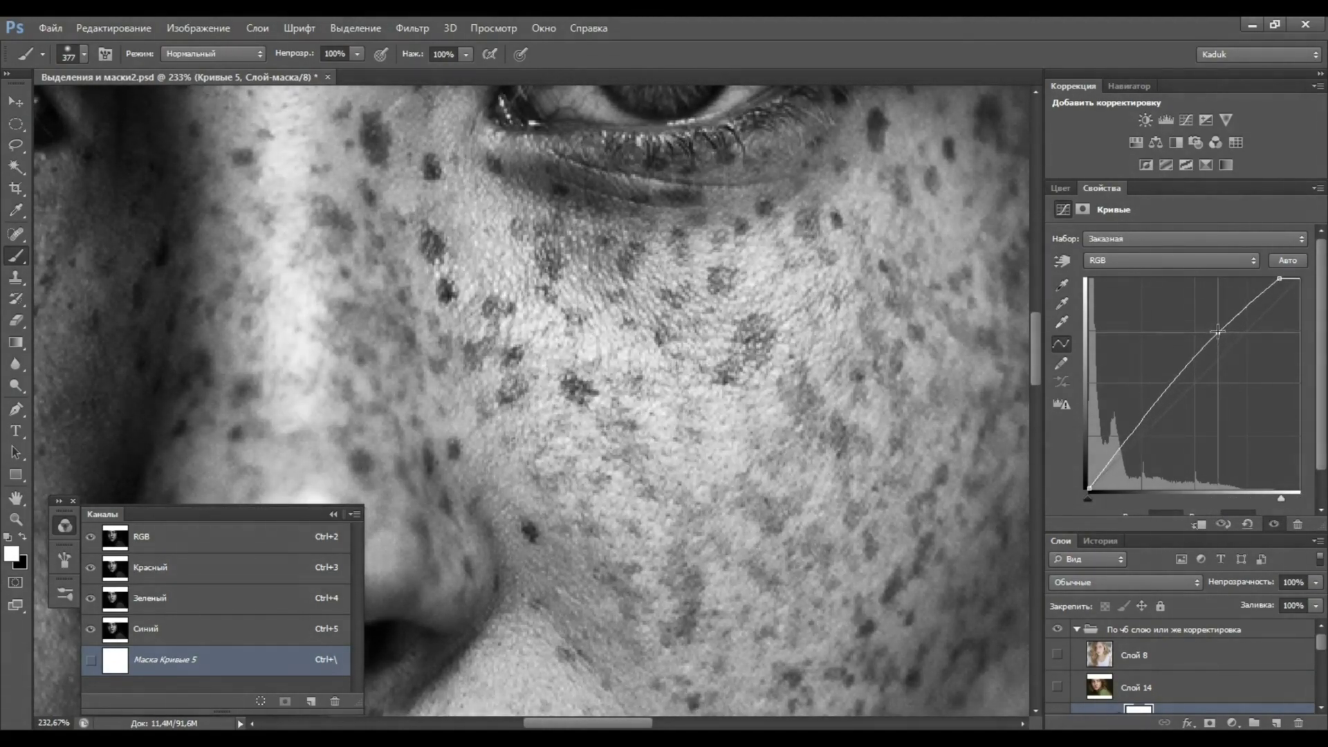
pyautogui.click(1060, 263)
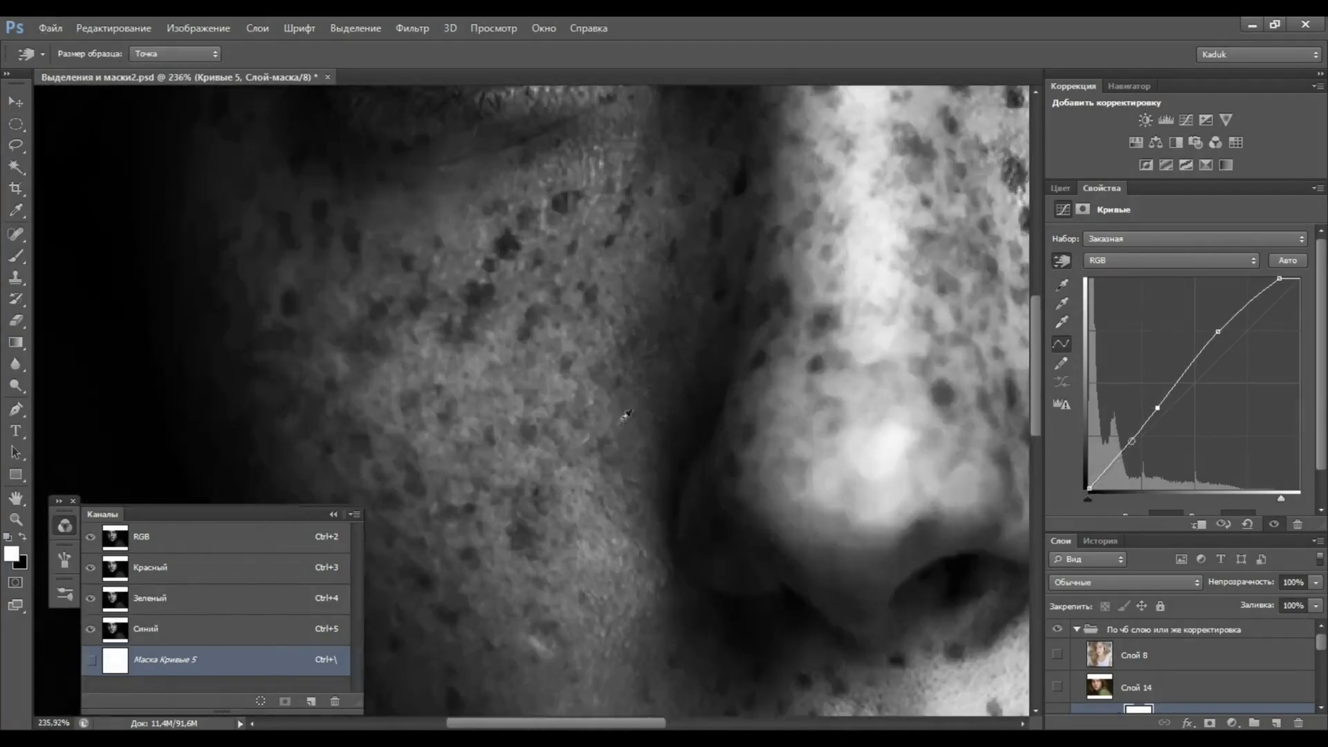
pyautogui.click(711, 370)
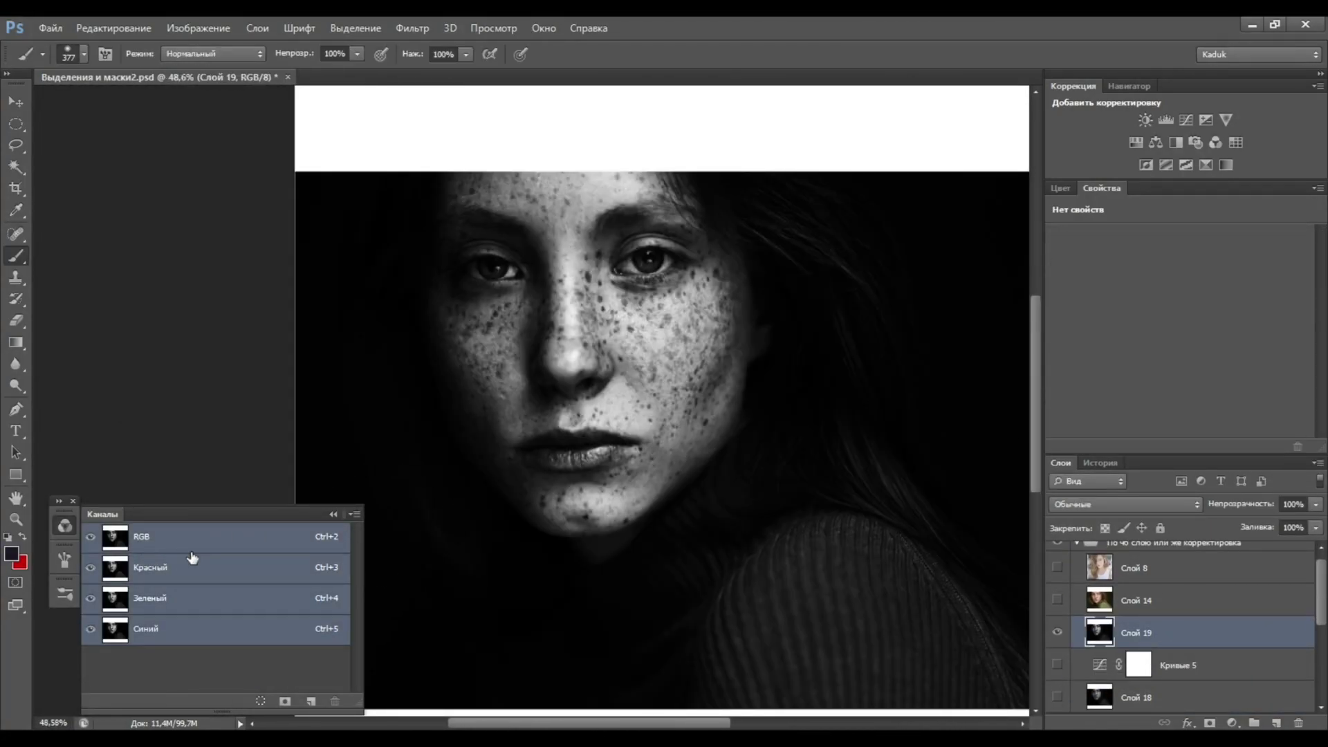
# Create Soft Light layer Слой 20 masked by the image luminosity, and hide Слой 19
pyautogui.keyDown('ctrl'); pyautogui.click(193, 547); pyautogui.keyUp('ctrl')
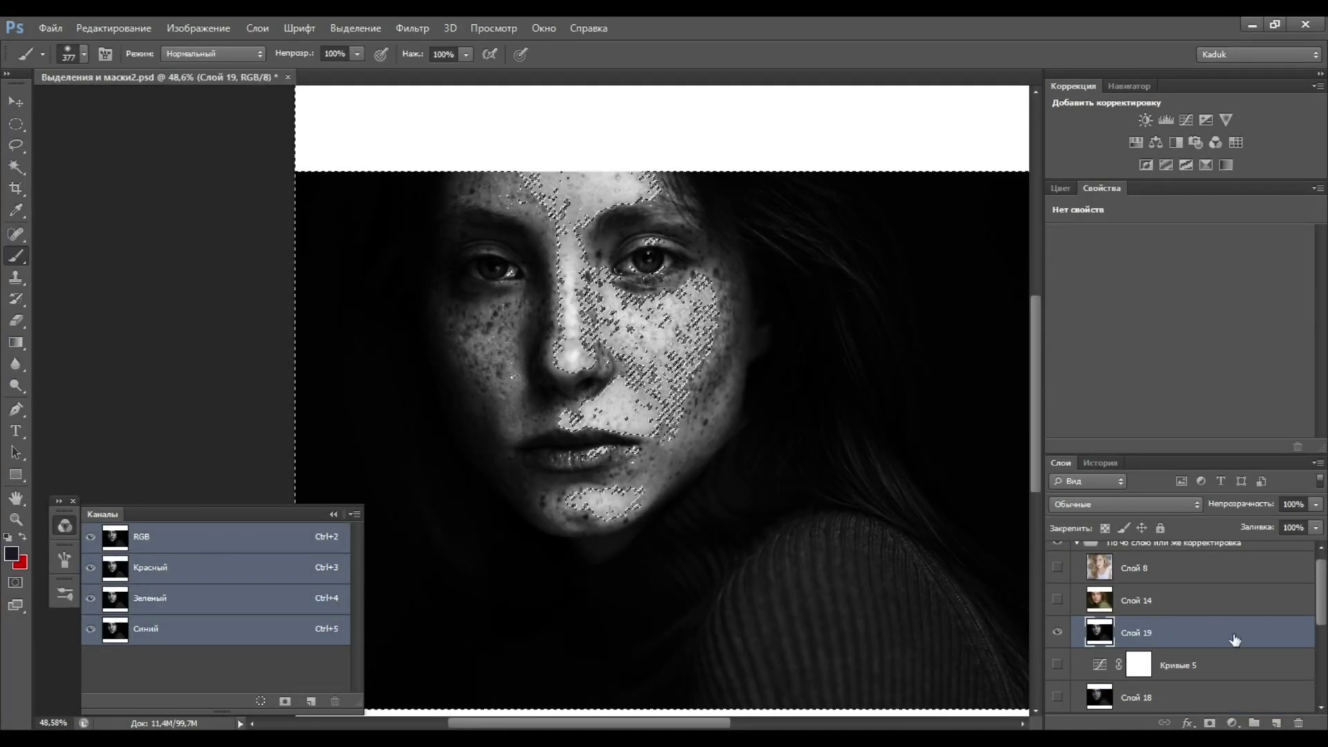
pyautogui.click(1277, 724)
pyautogui.click(1209, 724)
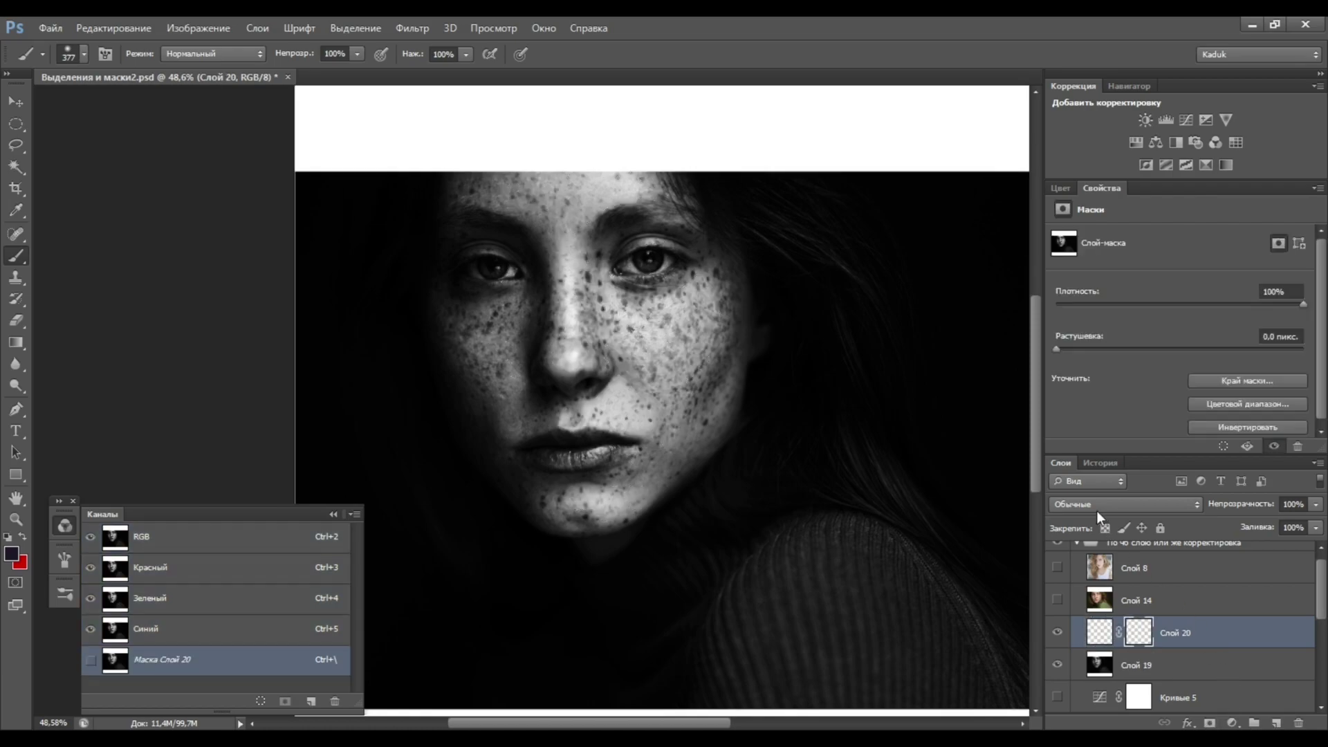
pyautogui.click(1107, 503)
pyautogui.click(1073, 291)
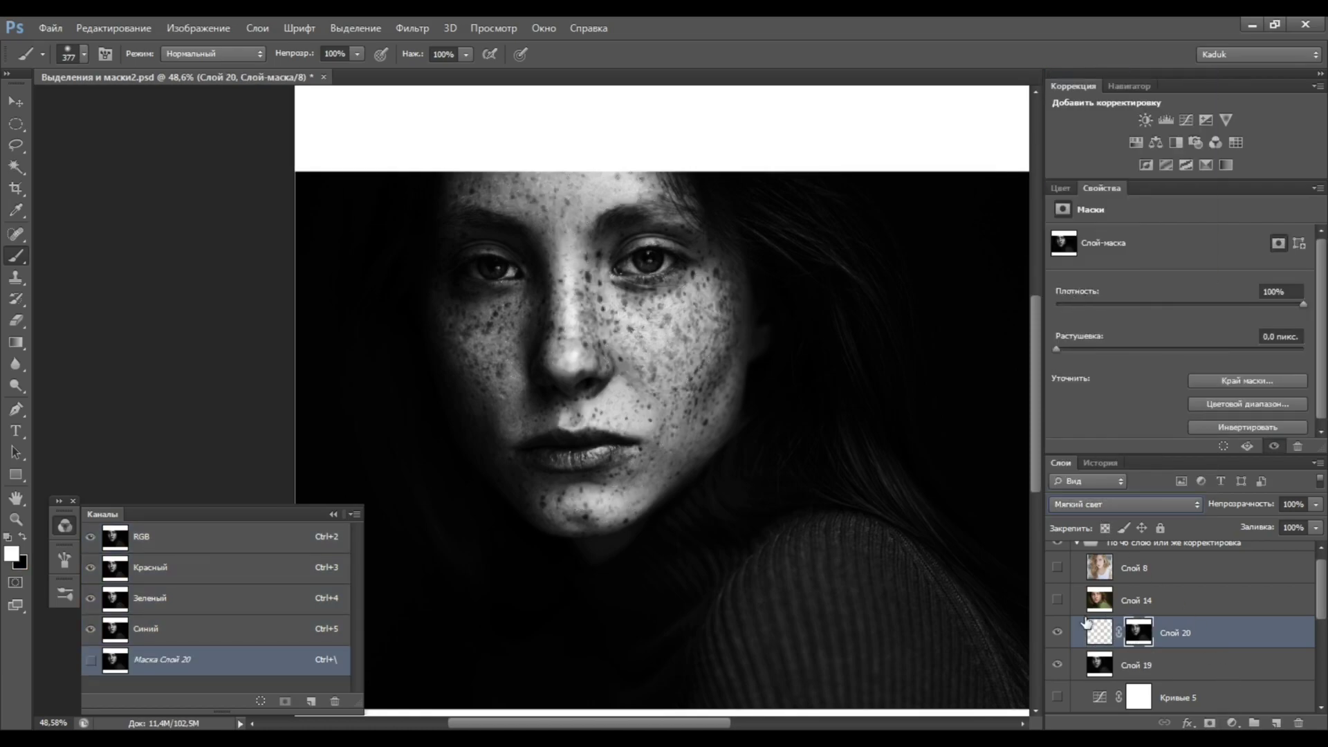
pyautogui.click(1057, 666)
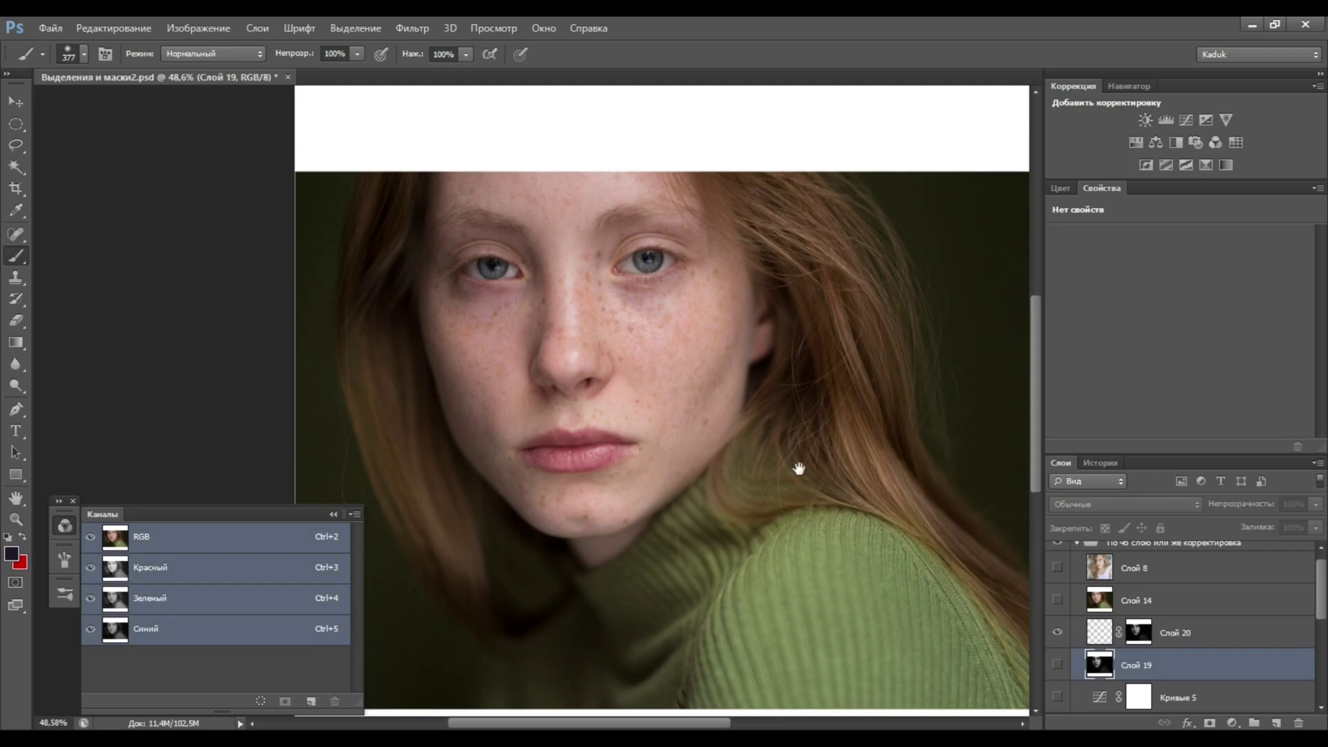
# Select Слой 20 and preview its mask on its own before returning to the colour view
pyautogui.moveTo(801, 466); pyautogui.dragTo(791, 515)
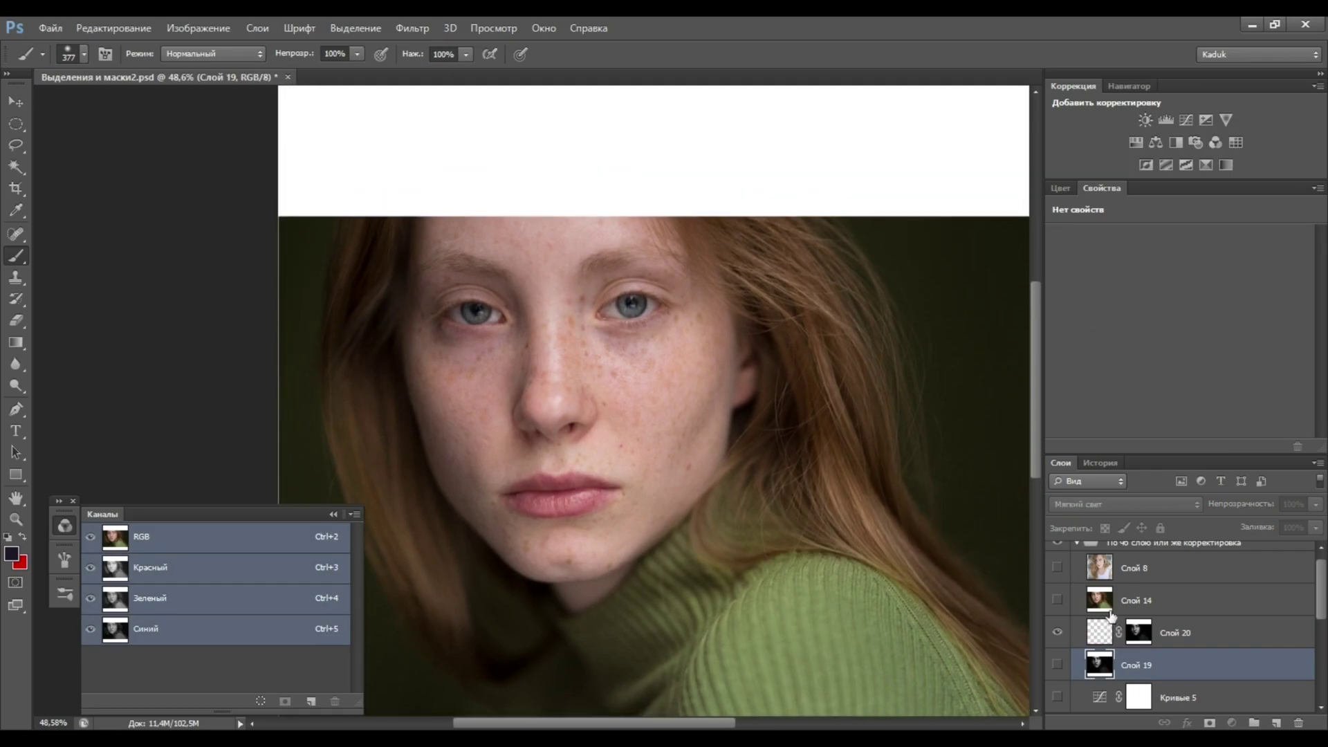
pyautogui.click(1109, 629)
pyautogui.moveTo(765, 445); pyautogui.dragTo(744, 413)
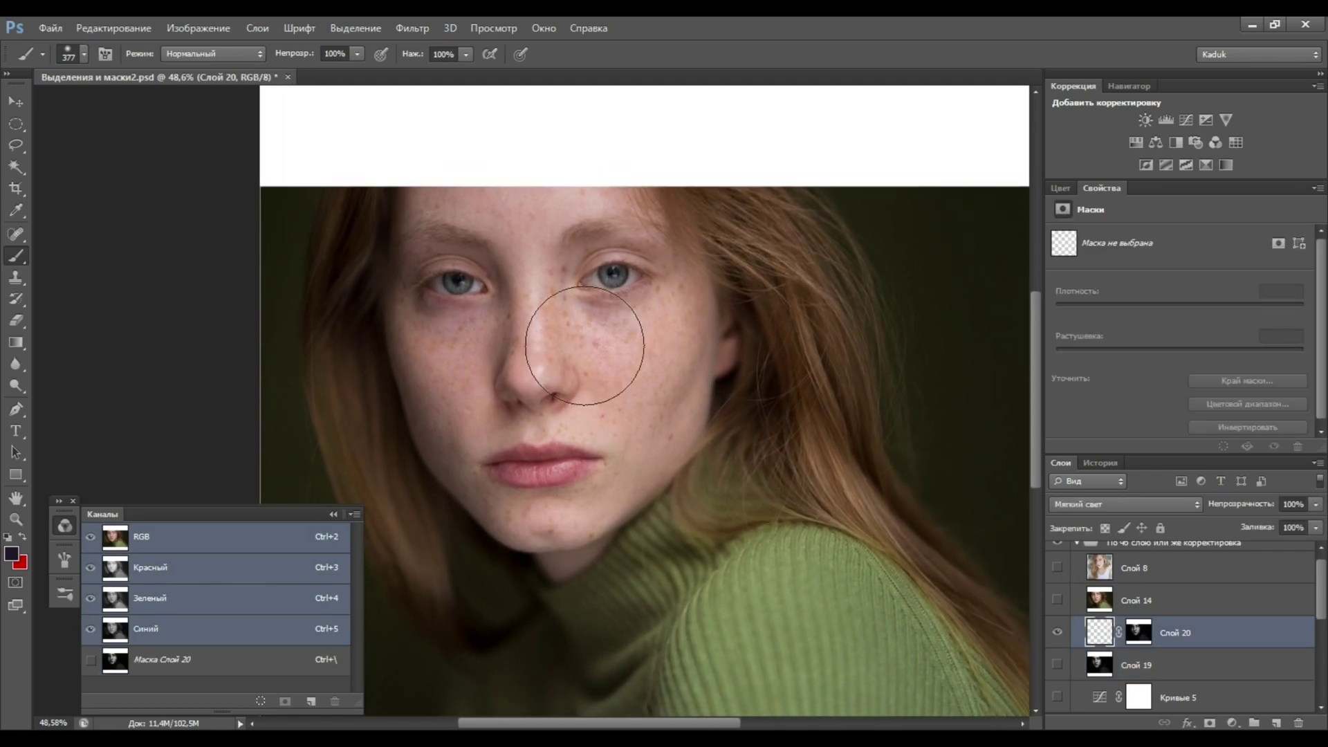
pyautogui.keyDown('alt'); pyautogui.click(1140, 635); pyautogui.keyUp('alt')
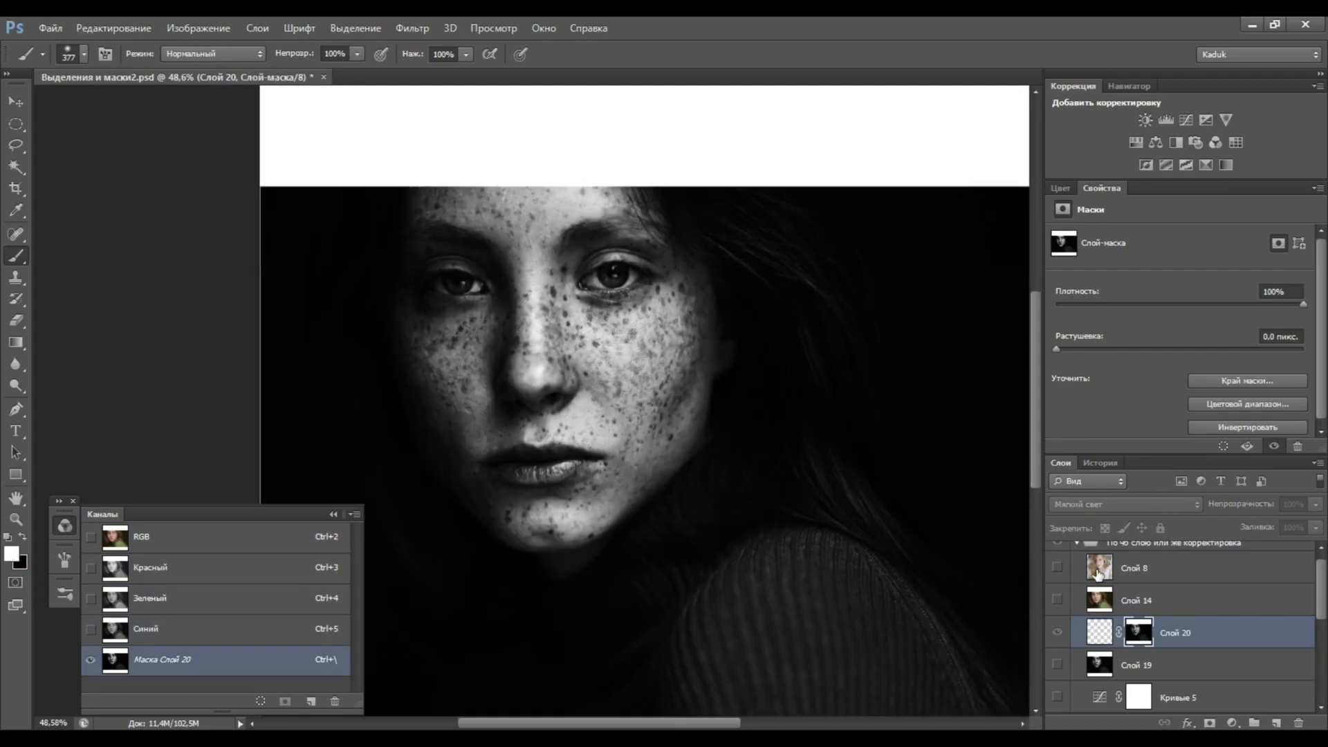
pyautogui.click(1095, 642)
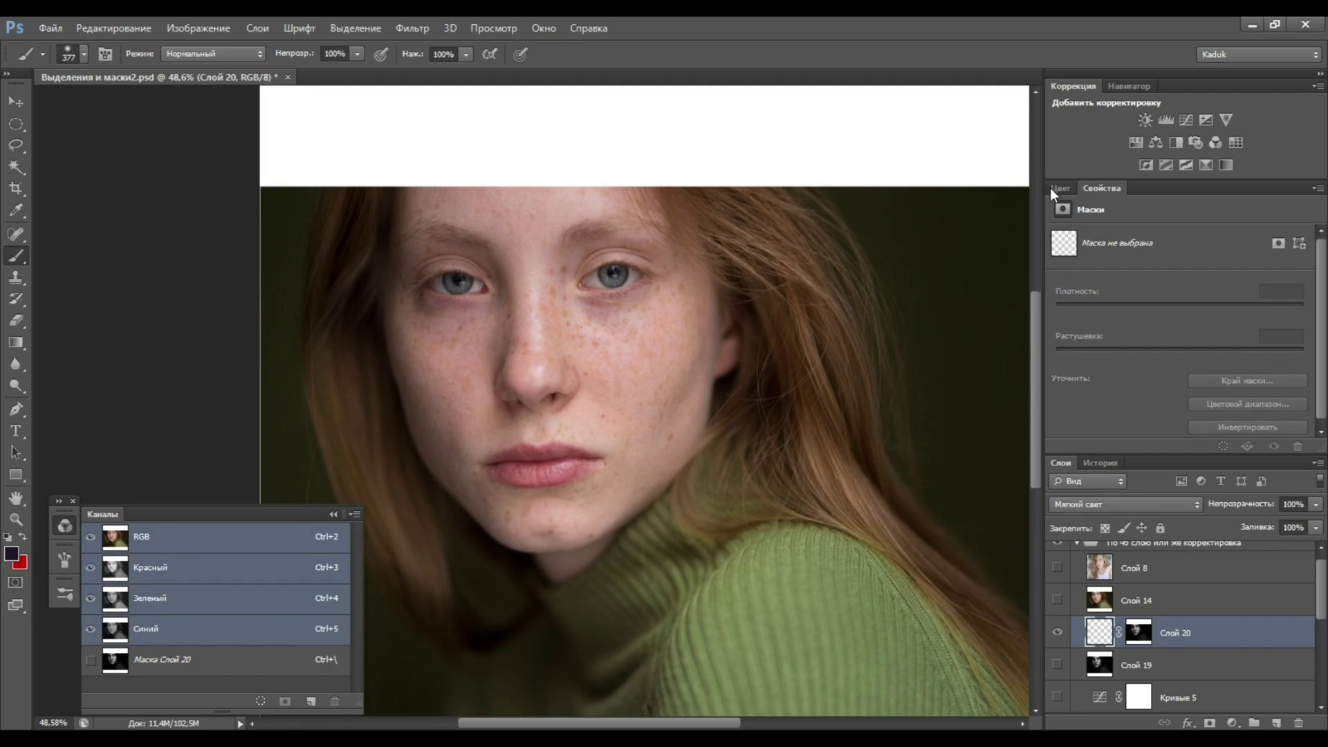
# Paint pale yellow skin tone over the nose and cheek, then add Слой 21 carrying Слой 20's mask
pyautogui.click(1059, 188)
pyautogui.click(1128, 207)
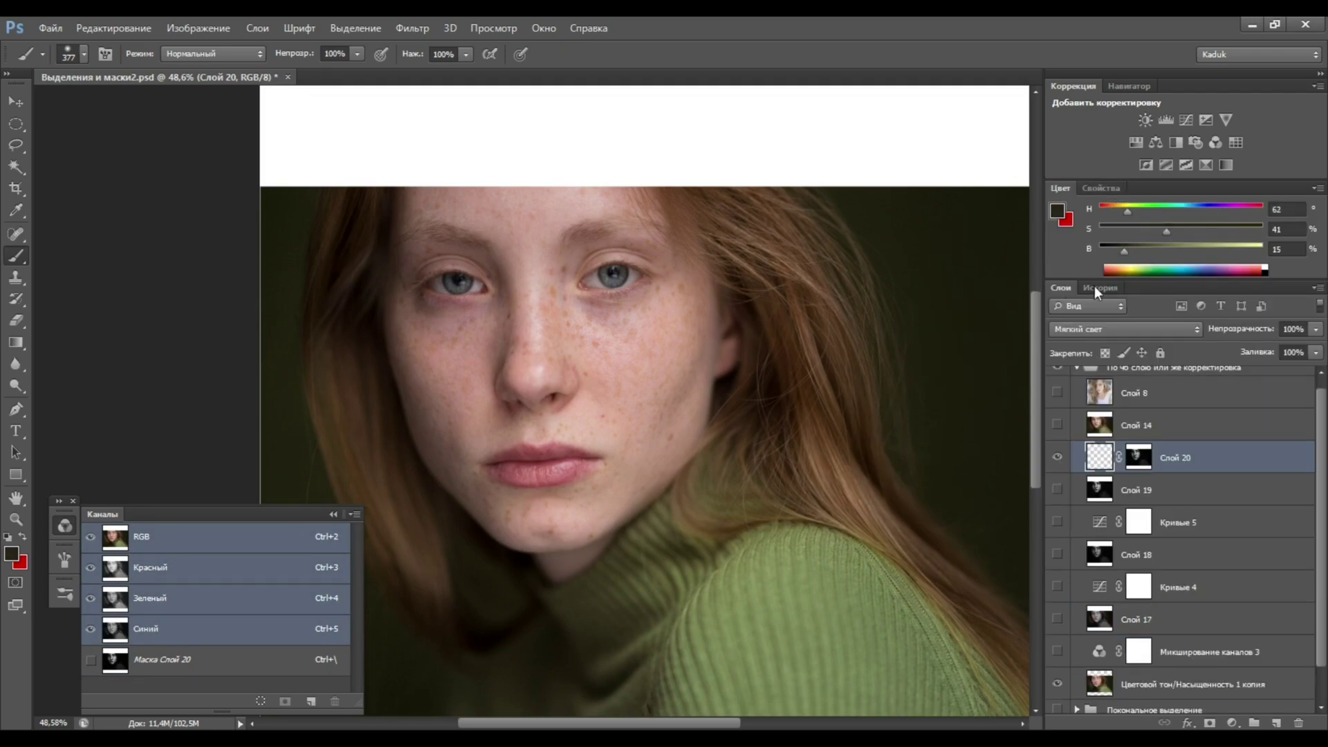
pyautogui.click(1234, 249)
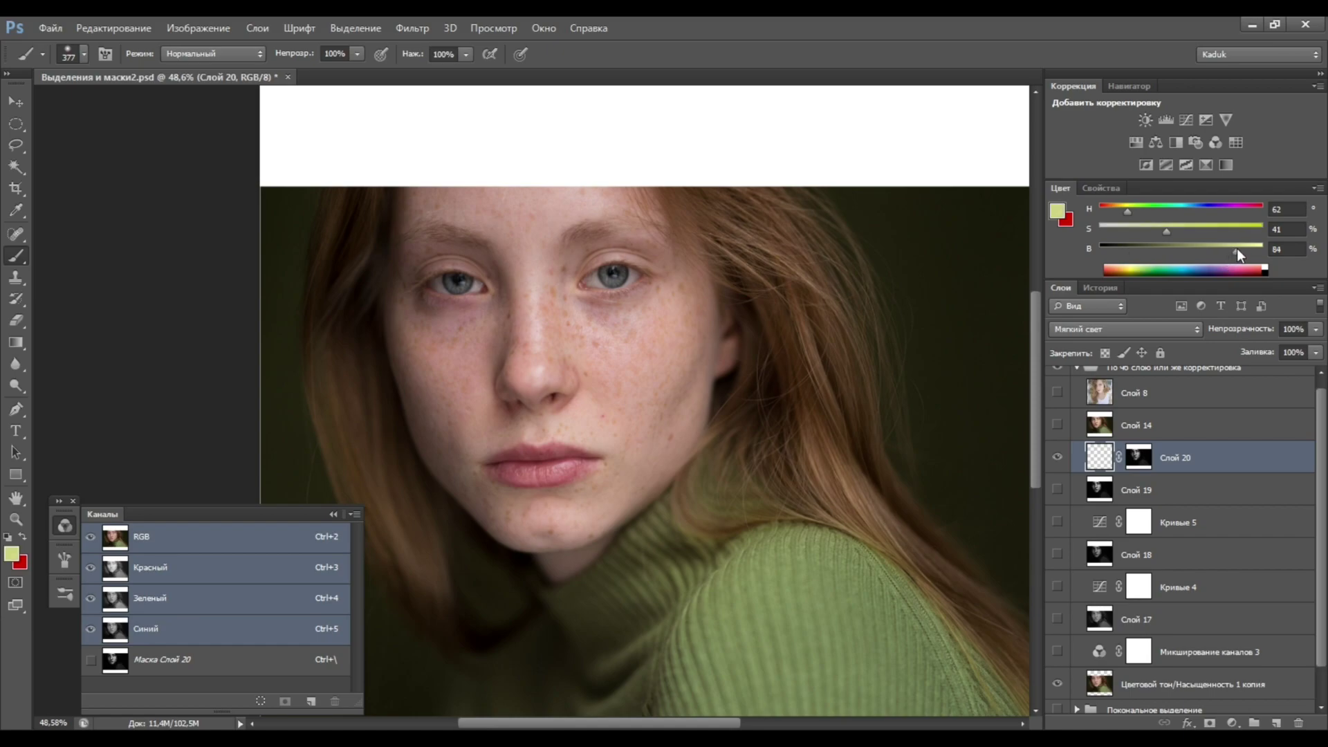
pyautogui.keyDown('alt'); pyautogui.click(534, 326); pyautogui.keyUp('alt')
pyautogui.moveTo(543, 357); pyautogui.dragTo(470, 363)
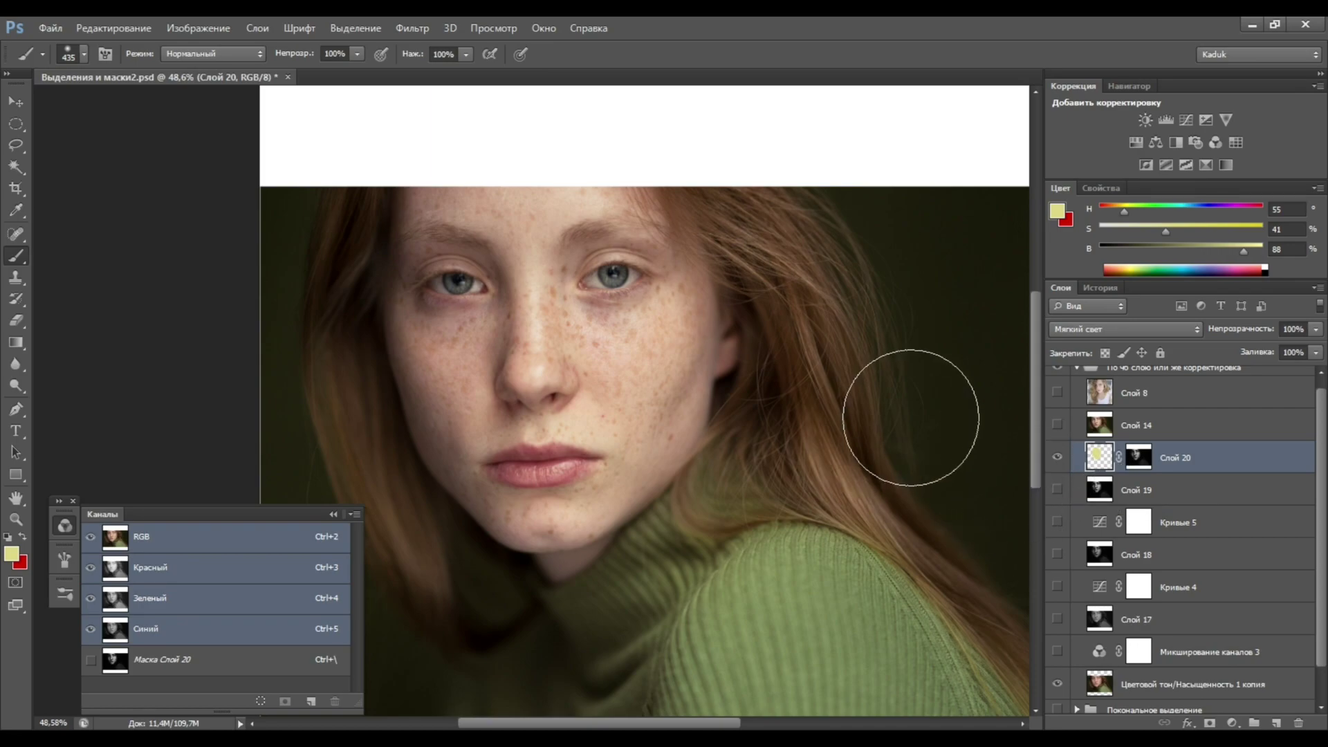
pyautogui.hotkey('ctrl', 'shift', 'alt', 'n')
pyautogui.moveTo(1136, 490); pyautogui.dragTo(1136, 467)
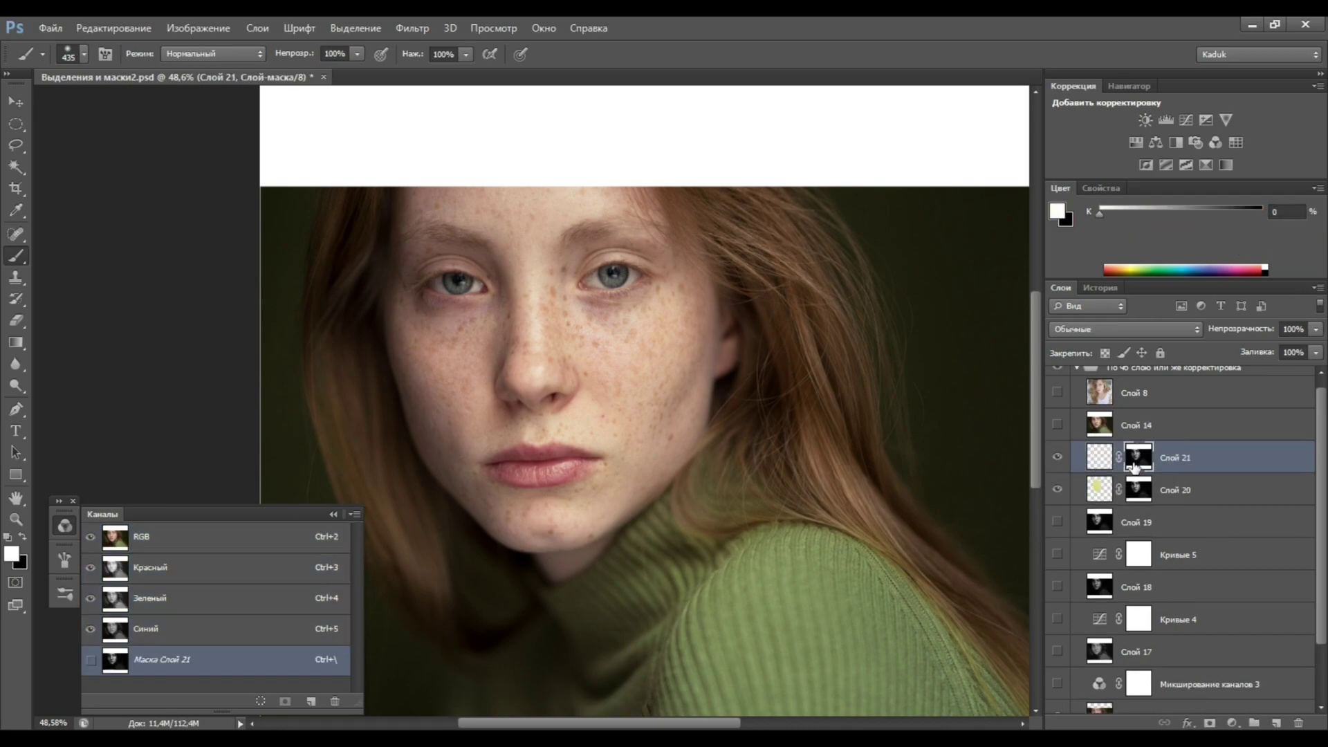
# Invert and preview Слой 21's mask, and choose dark purple with a ~142 px brush
pyautogui.hotkey('ctrl', 'i')
pyautogui.keyDown('alt'); pyautogui.click(1130, 457); pyautogui.keyUp('alt')
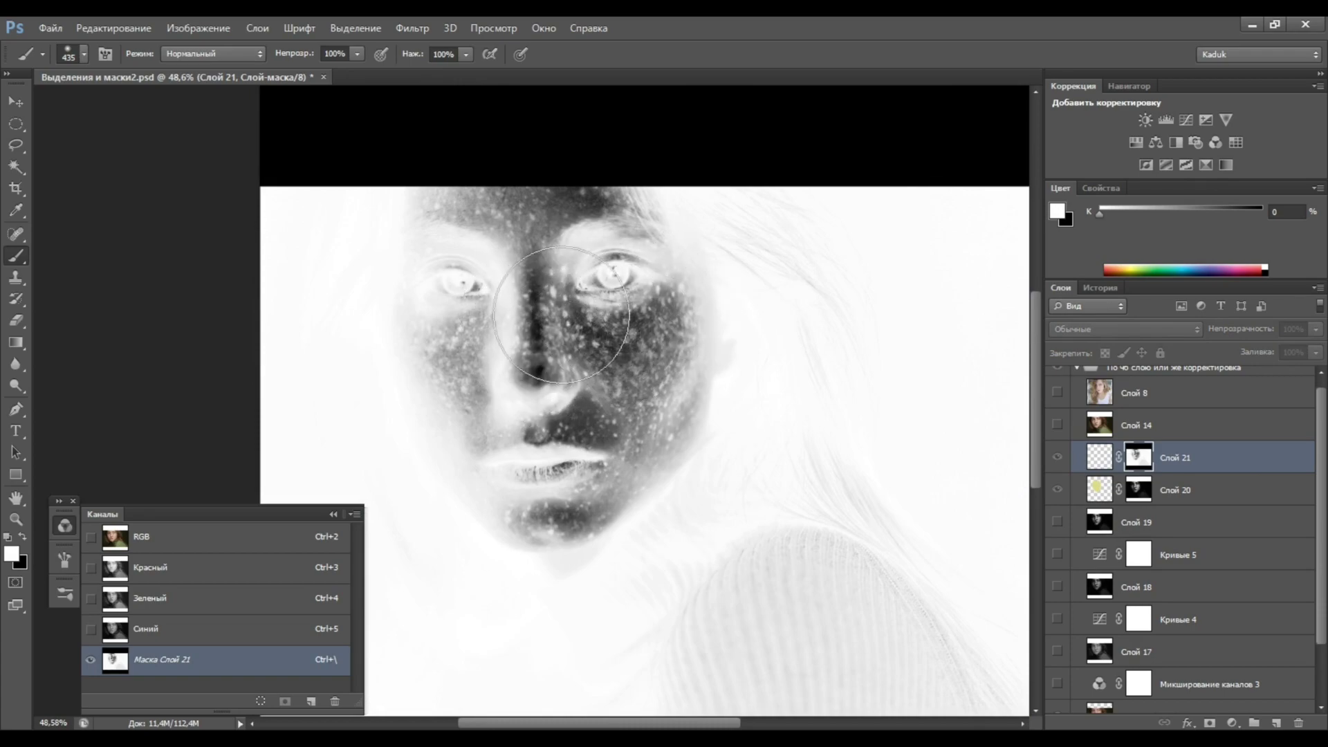
pyautogui.moveTo(578, 261); pyautogui.dragTo(602, 218)
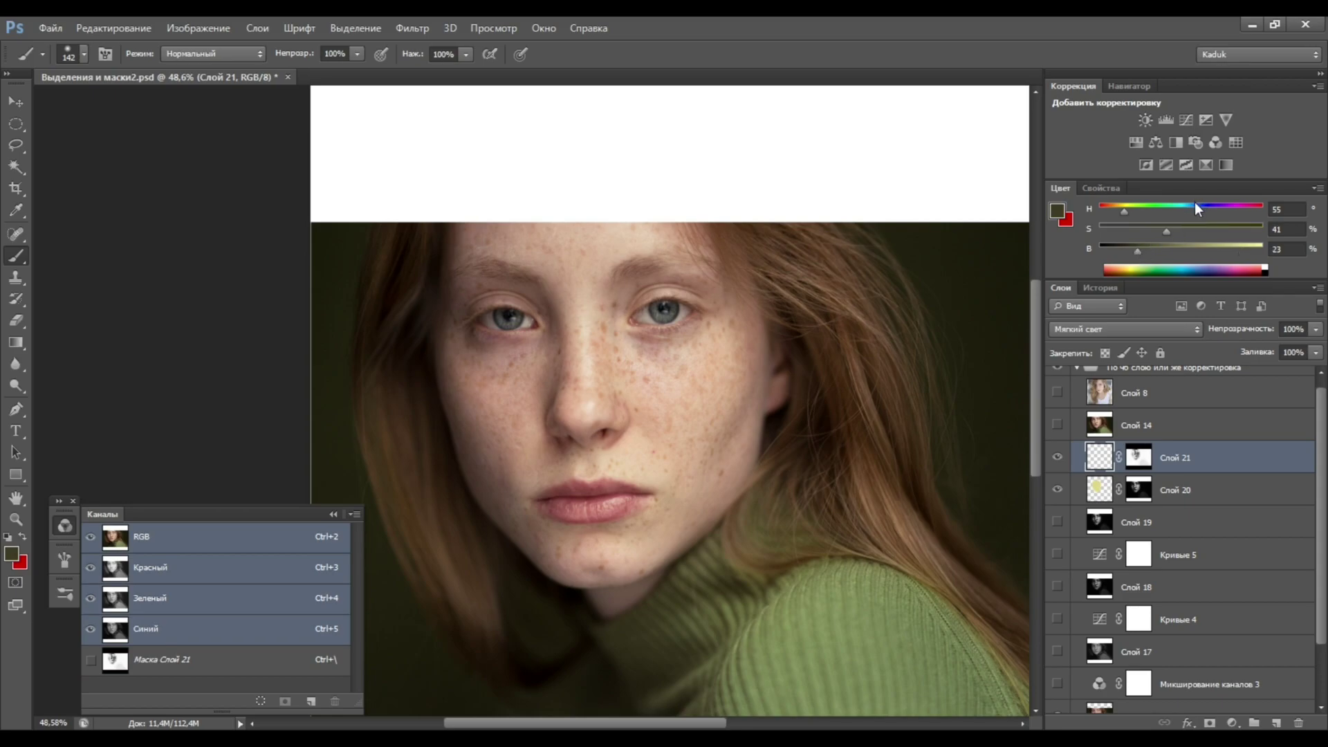
pyautogui.moveTo(1196, 205); pyautogui.dragTo(1229, 207)
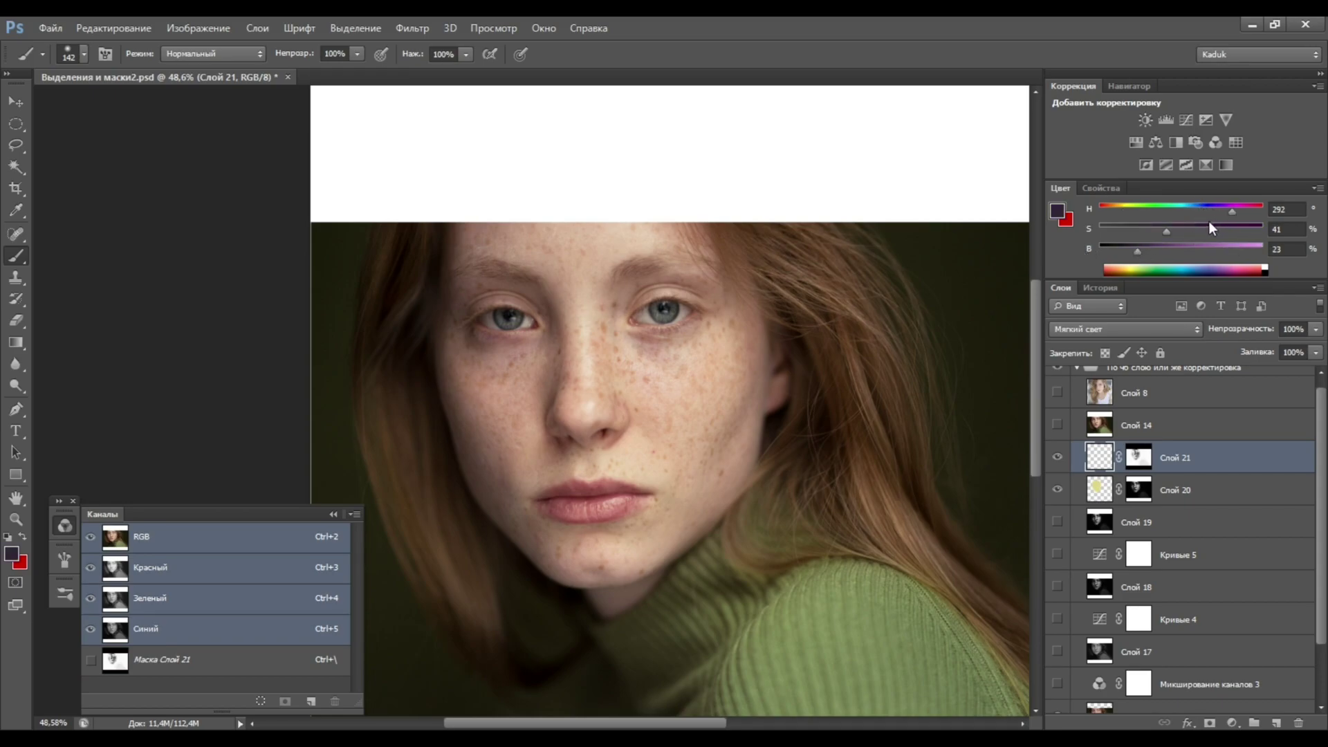
pyautogui.moveTo(1219, 214); pyautogui.dragTo(1180, 227)
# Paint dark purple over both cheeks with a larger brush, then set up a large soft eraser
pyautogui.keyDown('alt'); pyautogui.rightClick(581, 393); pyautogui.keyUp('alt')
pyautogui.keyDown('alt'); pyautogui.rightClick(581, 314); pyautogui.keyUp('alt')
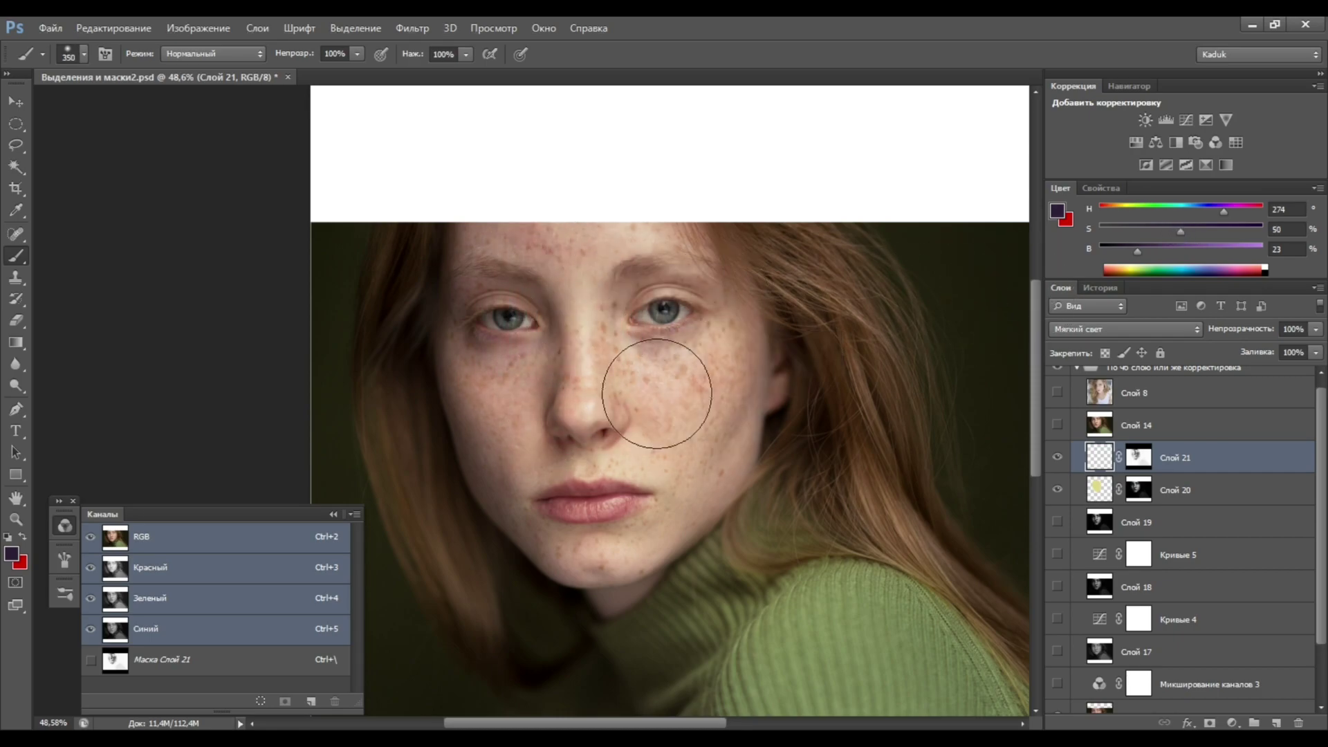
pyautogui.moveTo(683, 395); pyautogui.dragTo(596, 456)
pyautogui.press('e')
pyautogui.rightClick(498, 415)
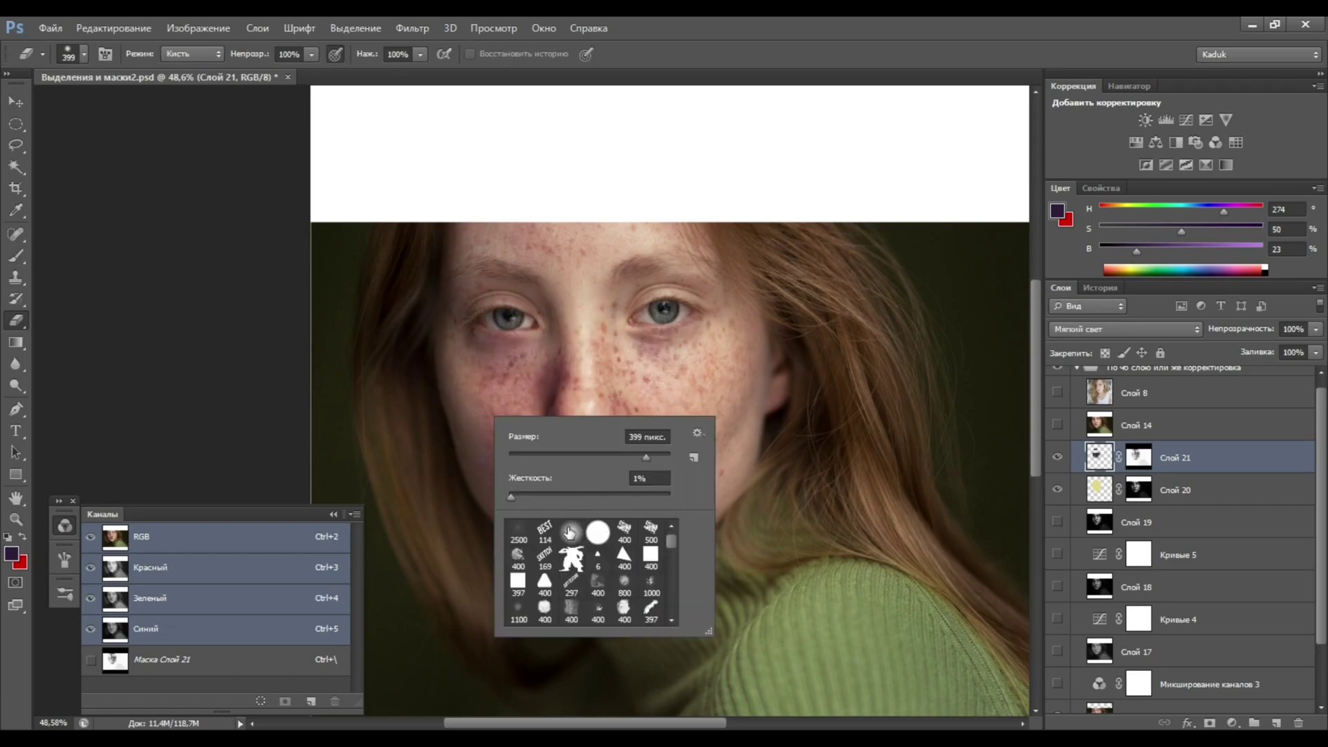
pyautogui.scroll(-3, 543, 557)
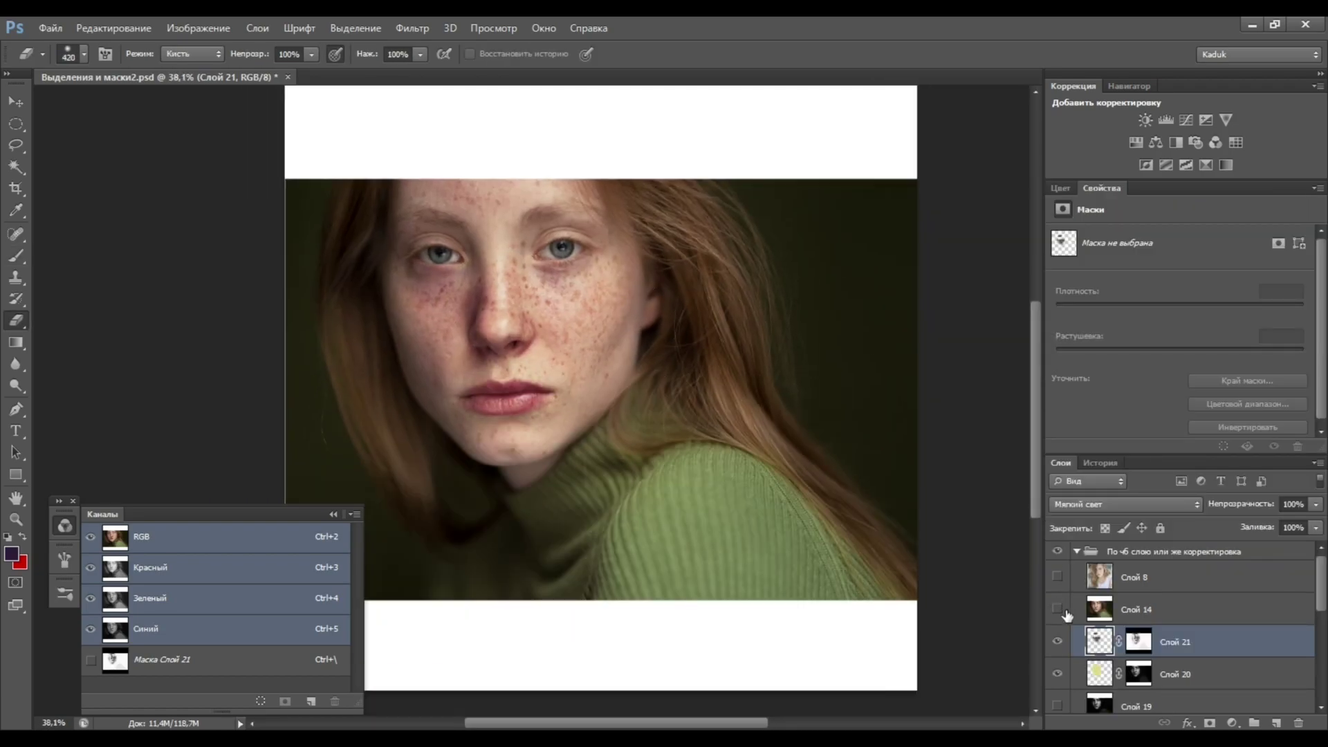
# Turn on Слой 14, then show the wavy-haired portrait Слой 8 in Выделения и маски3.psd
pyautogui.click(1057, 610)
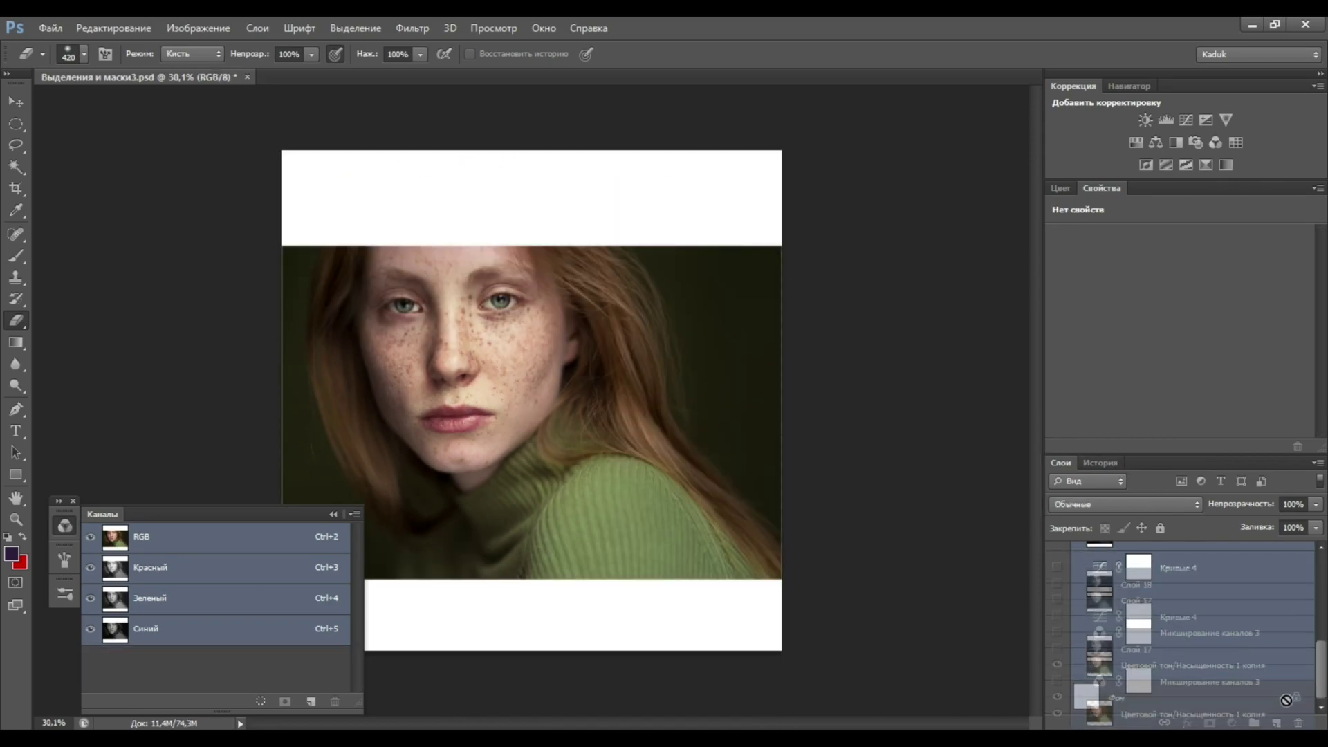
pyautogui.click(1057, 576)
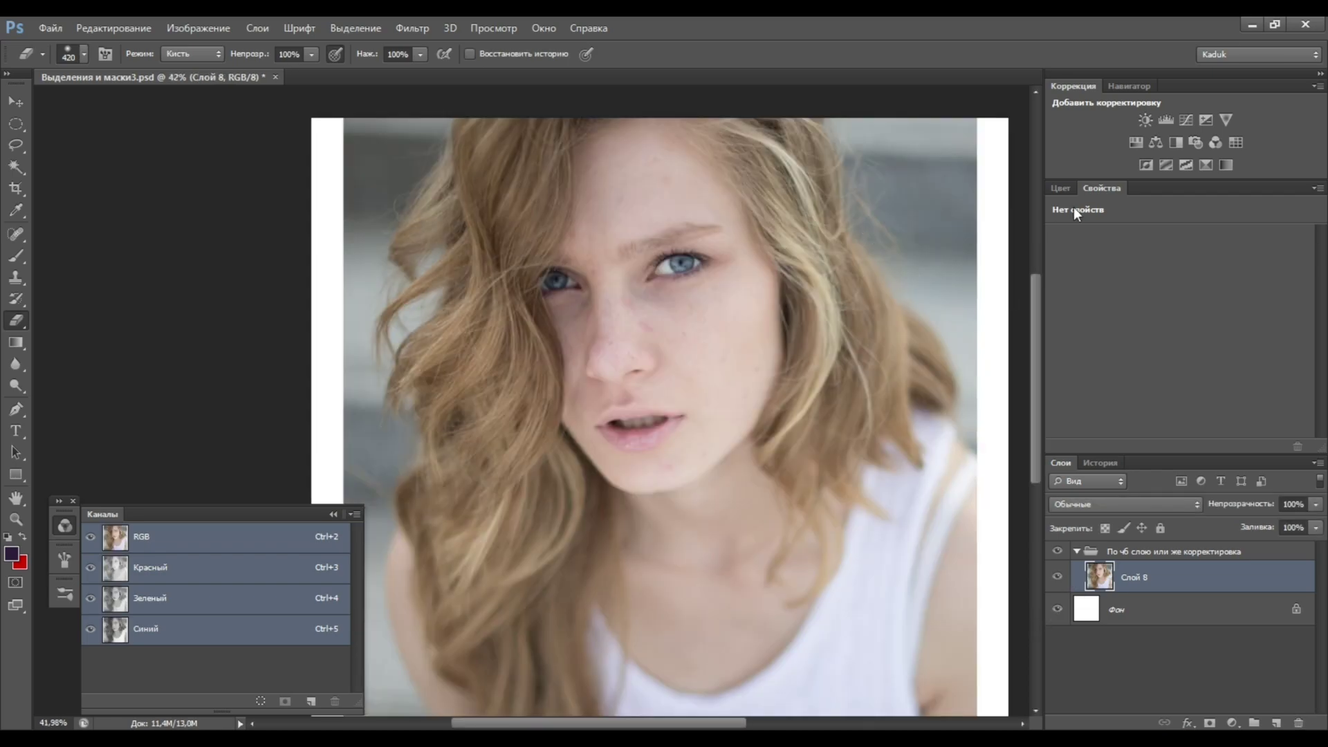
# Try a Channel Mixer with boosted blue and negative green, then delete it
pyautogui.click(1215, 142)
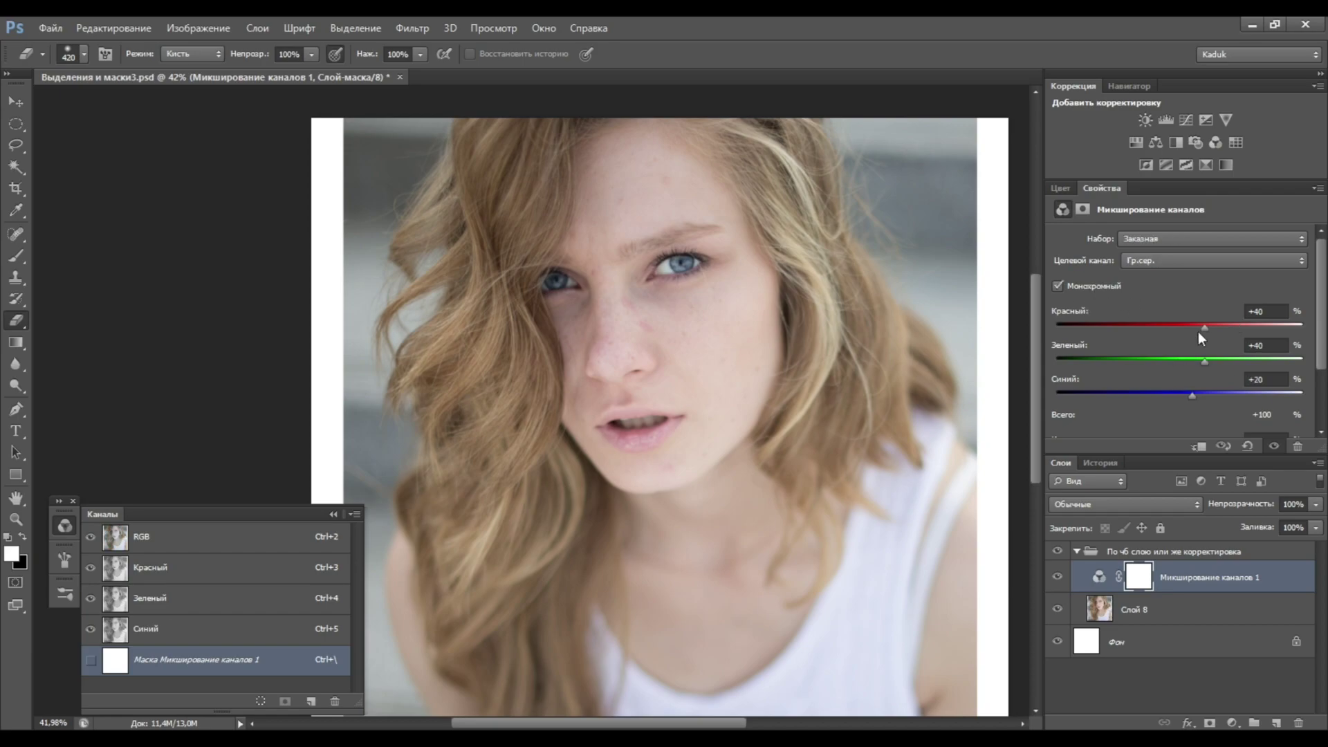
pyautogui.moveTo(1273, 396); pyautogui.dragTo(1288, 396)
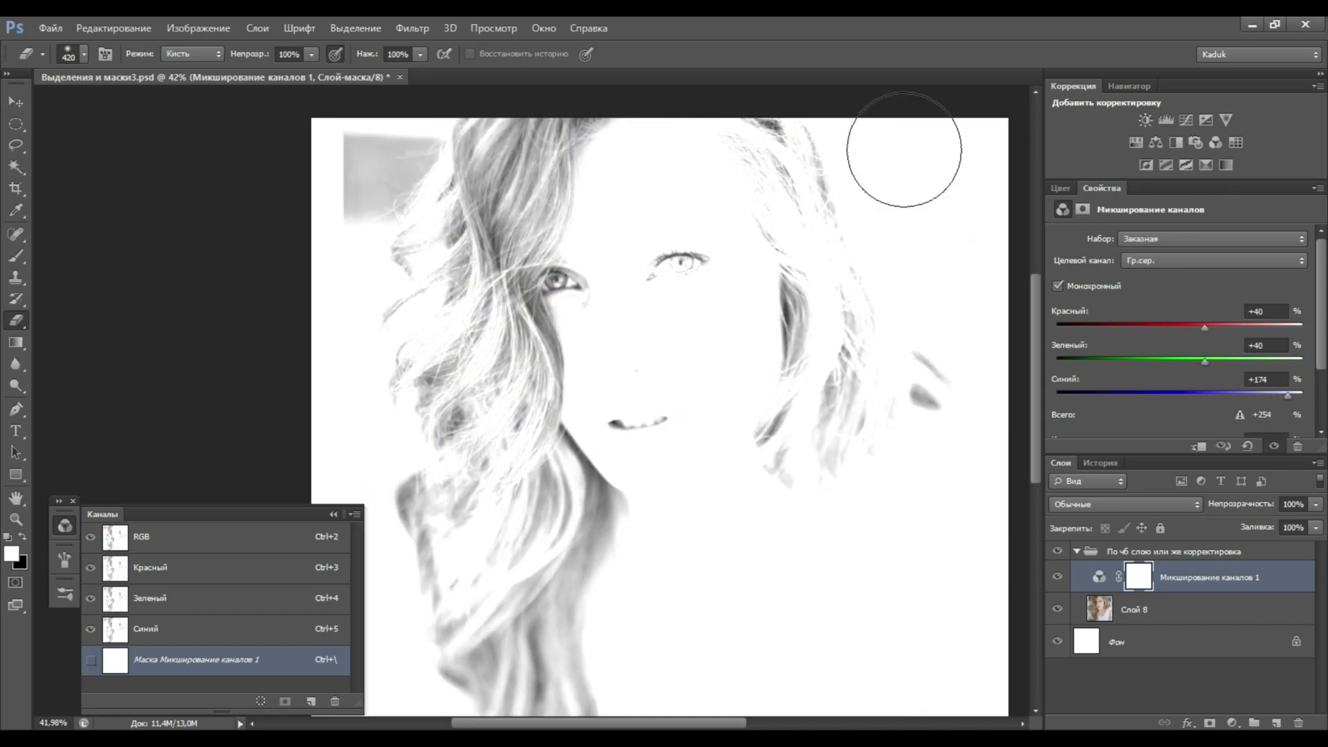
pyautogui.moveTo(1205, 361)
pyautogui.mouseDown()
pyautogui.moveTo(1138, 346)
pyautogui.moveTo(1136, 327)
pyautogui.mouseUp()
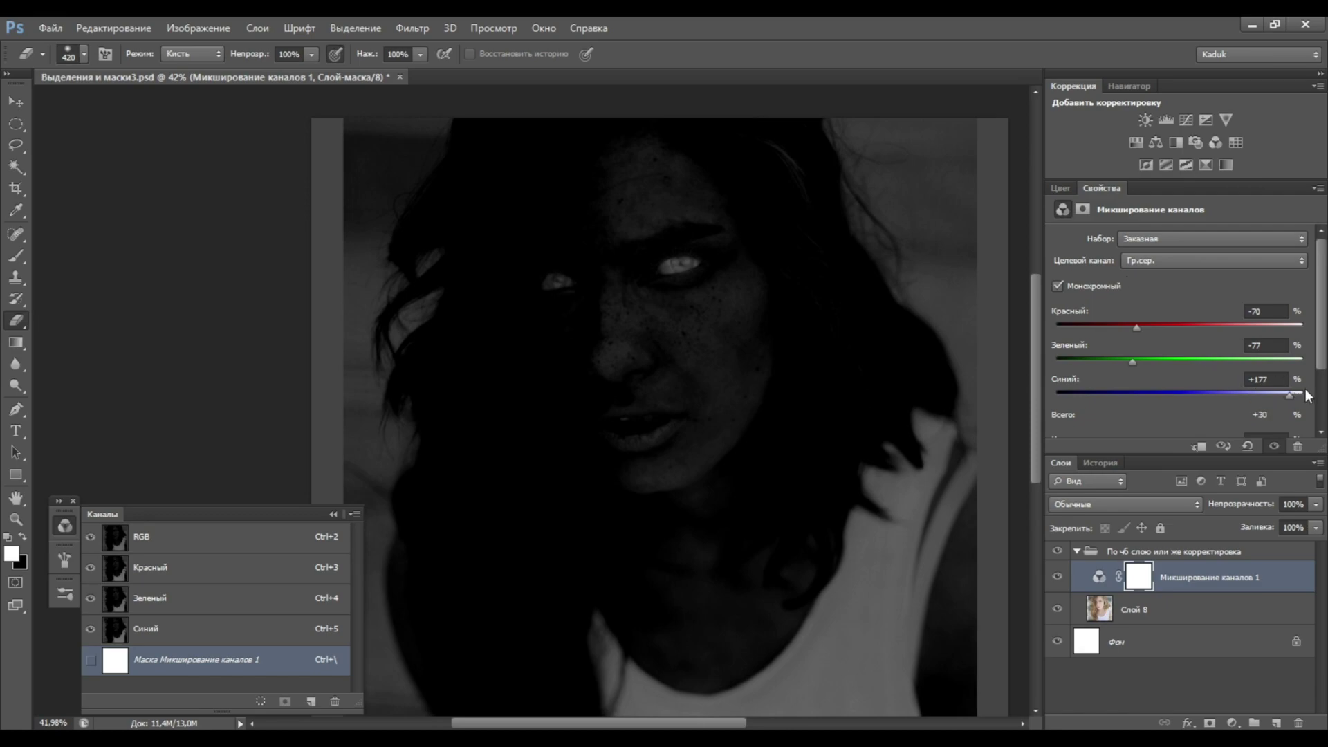
pyautogui.moveTo(1308, 395); pyautogui.dragTo(1308, 392)
pyautogui.moveTo(1307, 392)
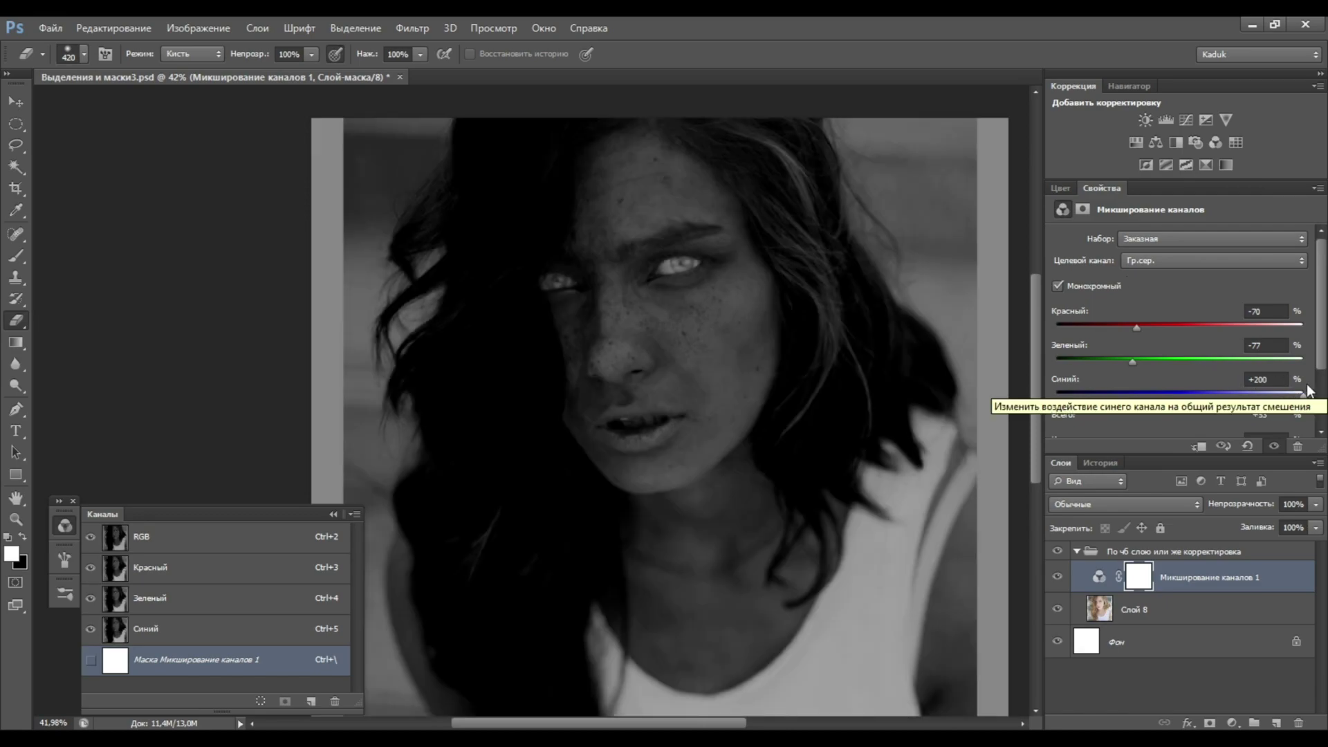
pyautogui.moveTo(1288, 584); pyautogui.dragTo(1299, 719)
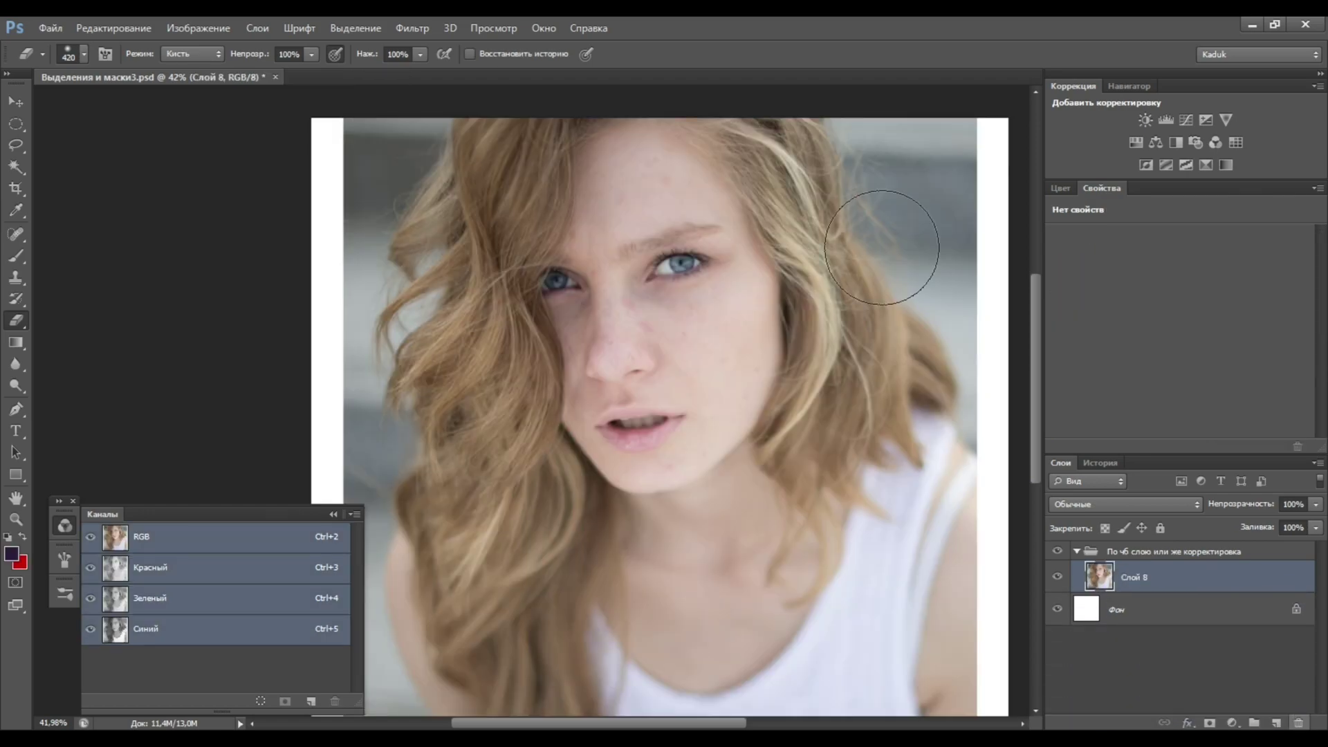
# Add Hue/Saturation with saturation around +70 and stamp the visible result into Слой 9
pyautogui.click(1136, 143)
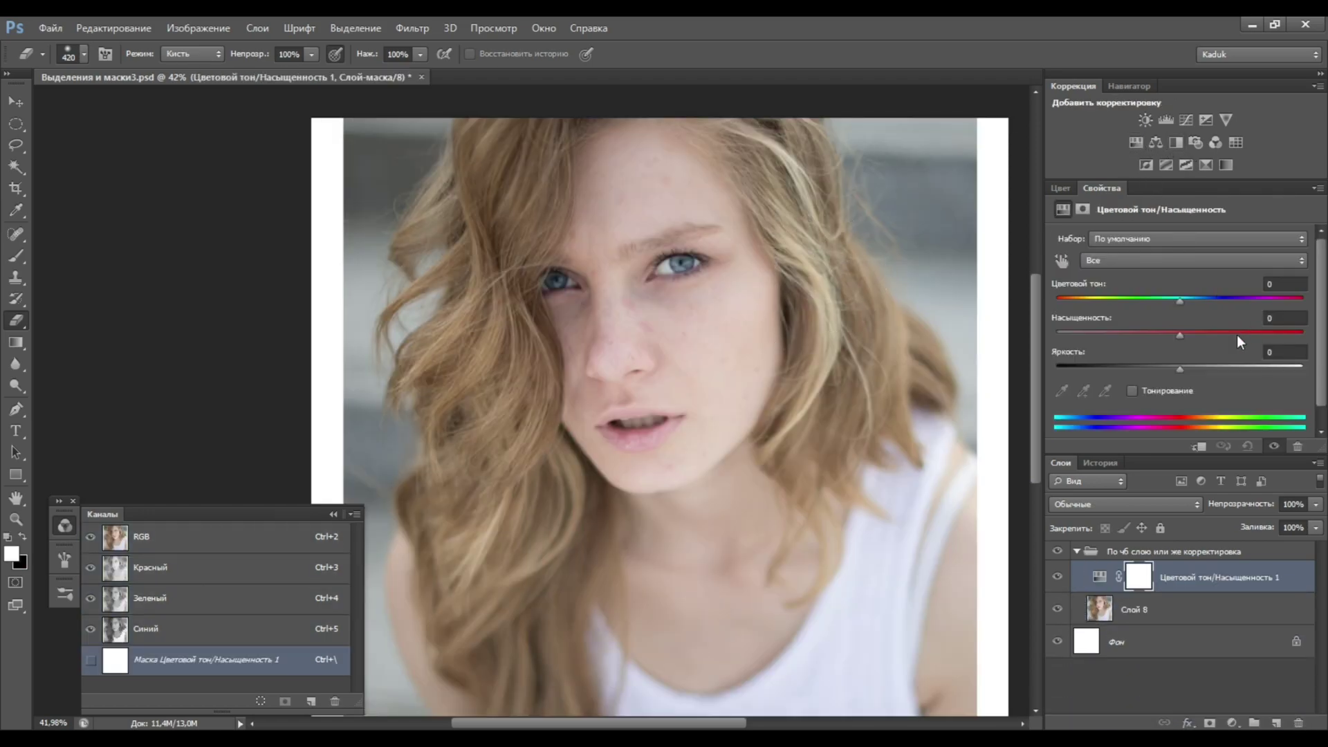
pyautogui.moveTo(1240, 335); pyautogui.dragTo(1275, 338)
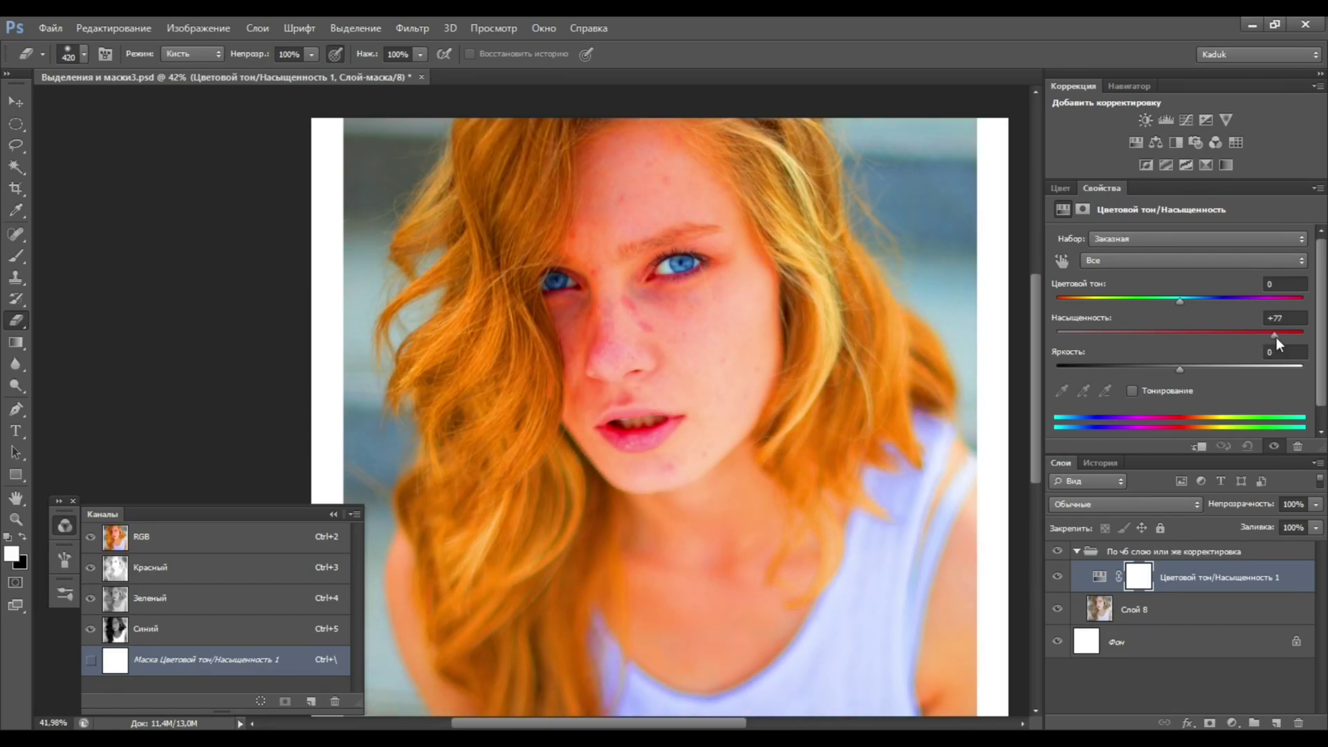
pyautogui.moveTo(1302, 336); pyautogui.dragTo(1279, 342)
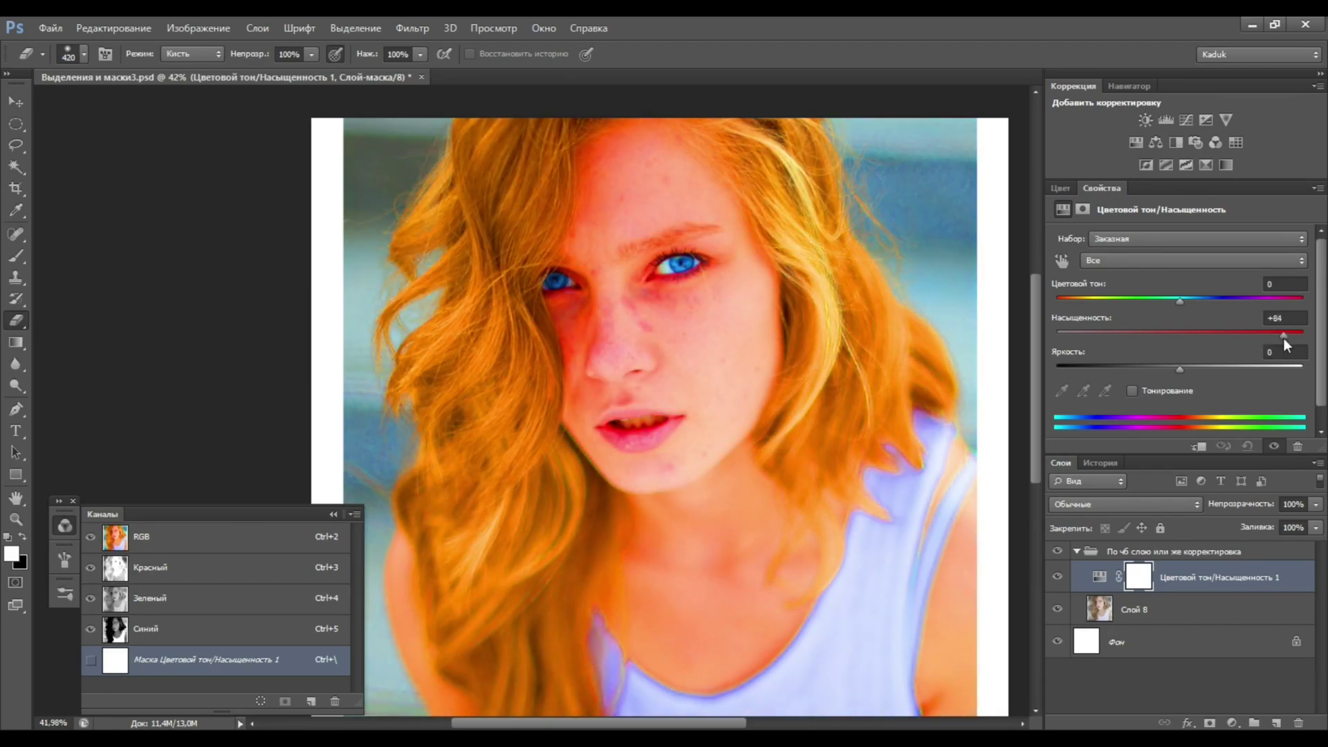
pyautogui.click(1259, 338)
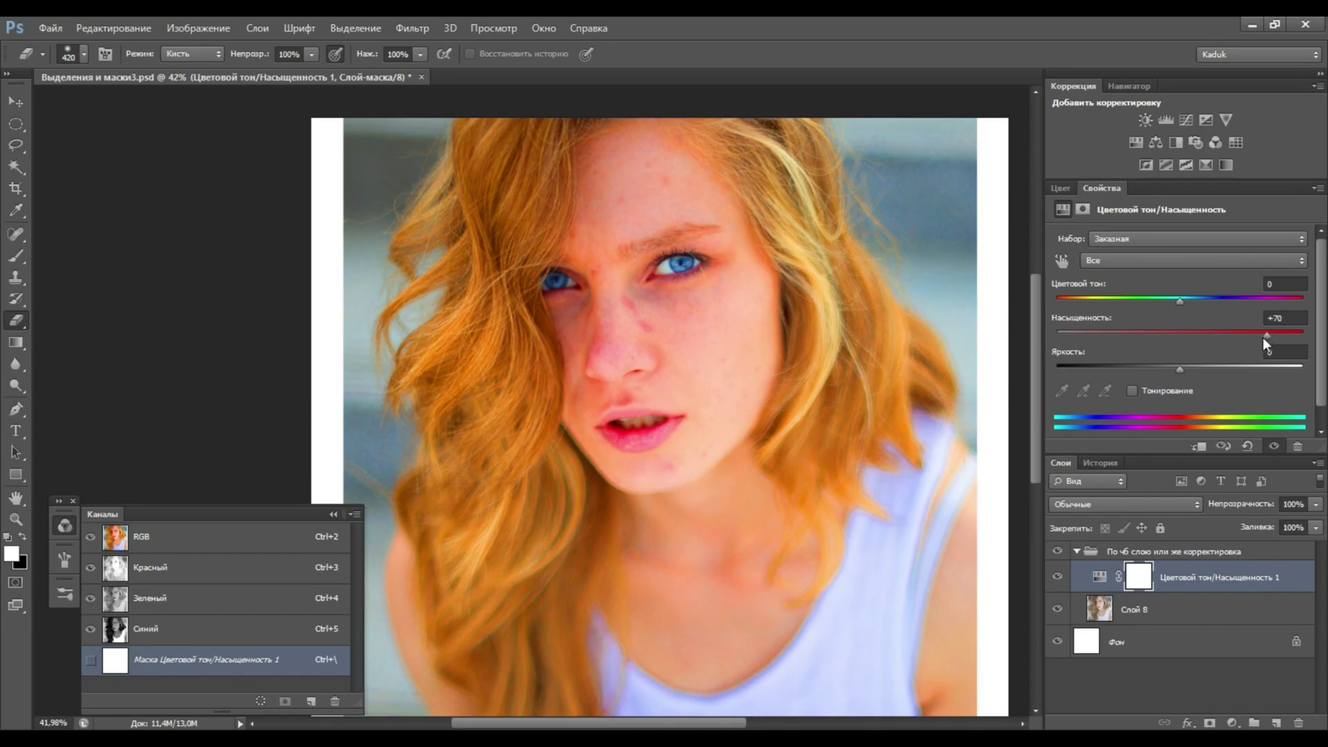
pyautogui.hotkey('ctrl', 'shift', 'alt', 'e')
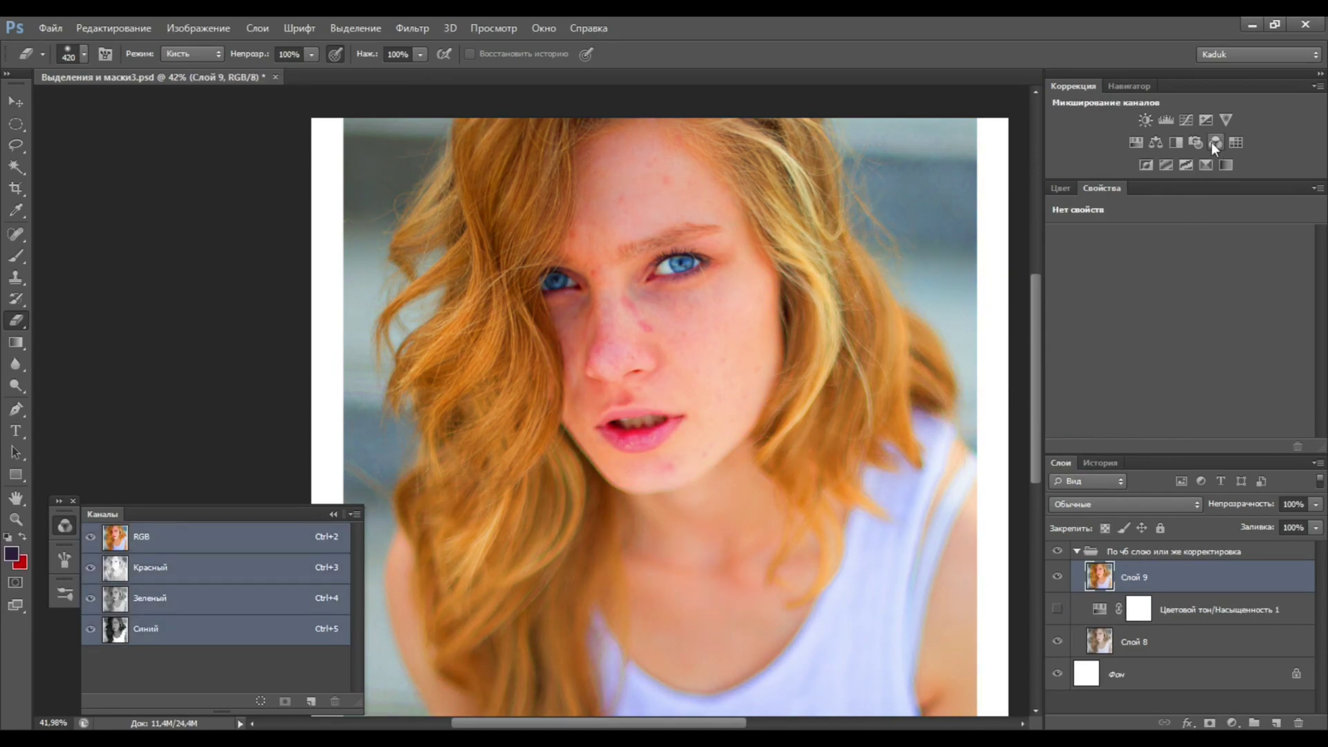
# Add a monochrome Channel Mixer with raised blue and negative red, stamped into Слой 10
pyautogui.click(1215, 143)
pyautogui.click(1069, 285)
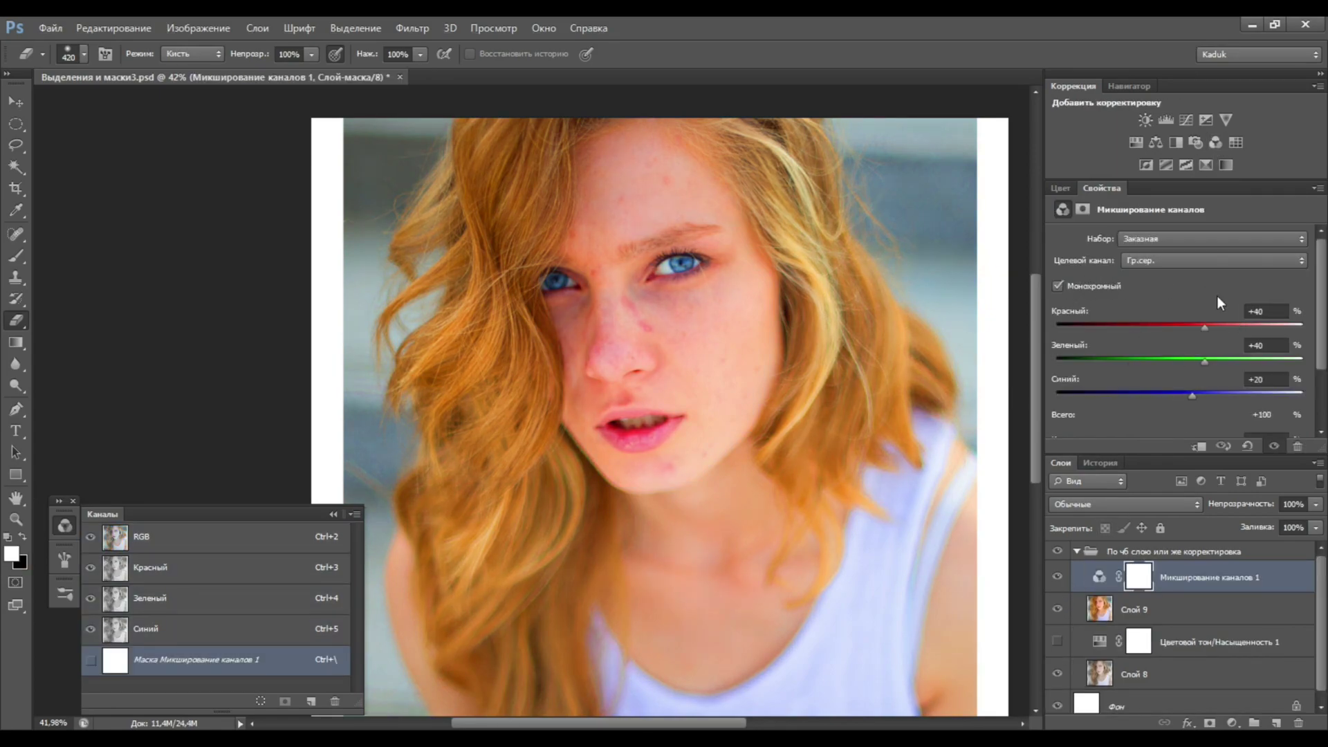
pyautogui.click(1286, 394)
pyautogui.moveTo(1164, 324)
pyautogui.mouseDown()
pyautogui.moveTo(1132, 325)
pyautogui.moveTo(1158, 357)
pyautogui.moveTo(1160, 325)
pyautogui.mouseUp()
pyautogui.hotkey('ctrl', 'shift', 'alt', 'e')
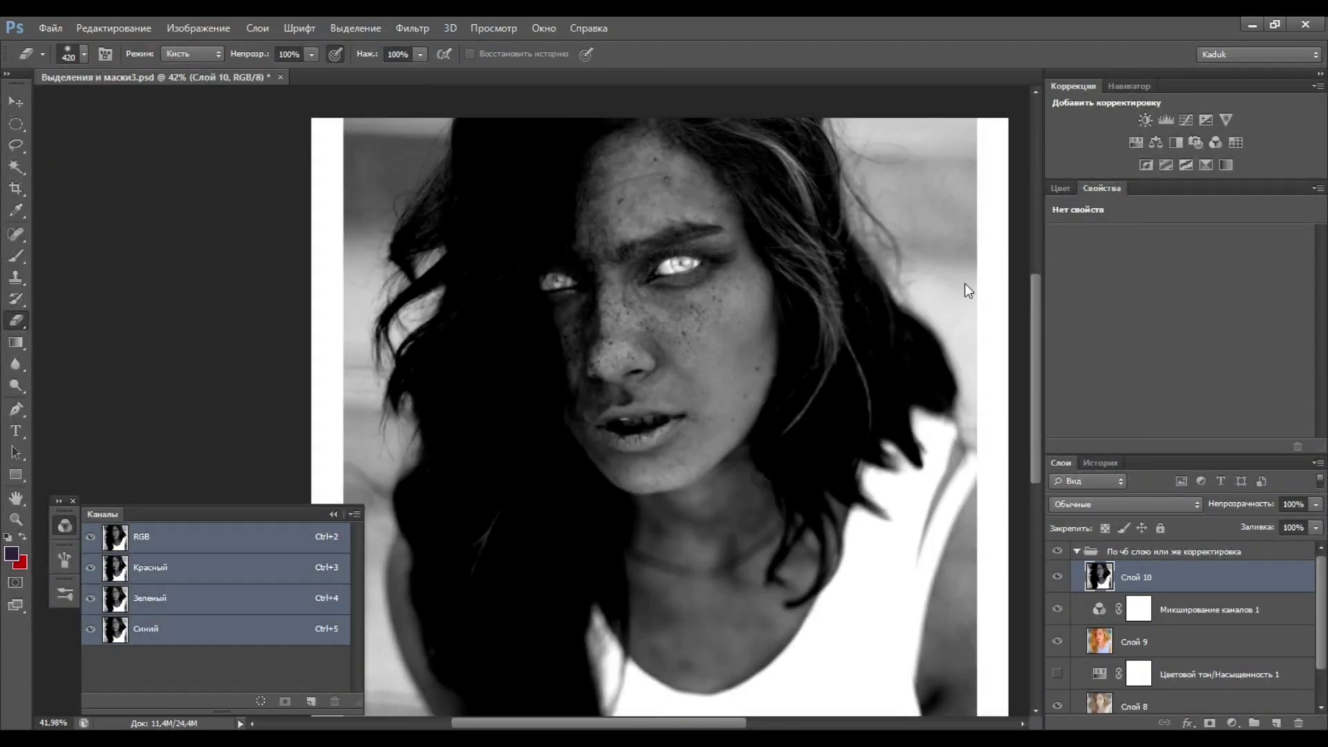
# Paint black over the face up to the hairline
pyautogui.press('b')
pyautogui.press('d')
pyautogui.moveTo(614, 228)
pyautogui.mouseDown()
pyautogui.moveTo(759, 163)
pyautogui.moveTo(782, 332)
pyautogui.mouseUp()
# Add Curves pushing the background to white, stamp into Слой 11, and hide the layers beneath
pyautogui.click(1188, 124)
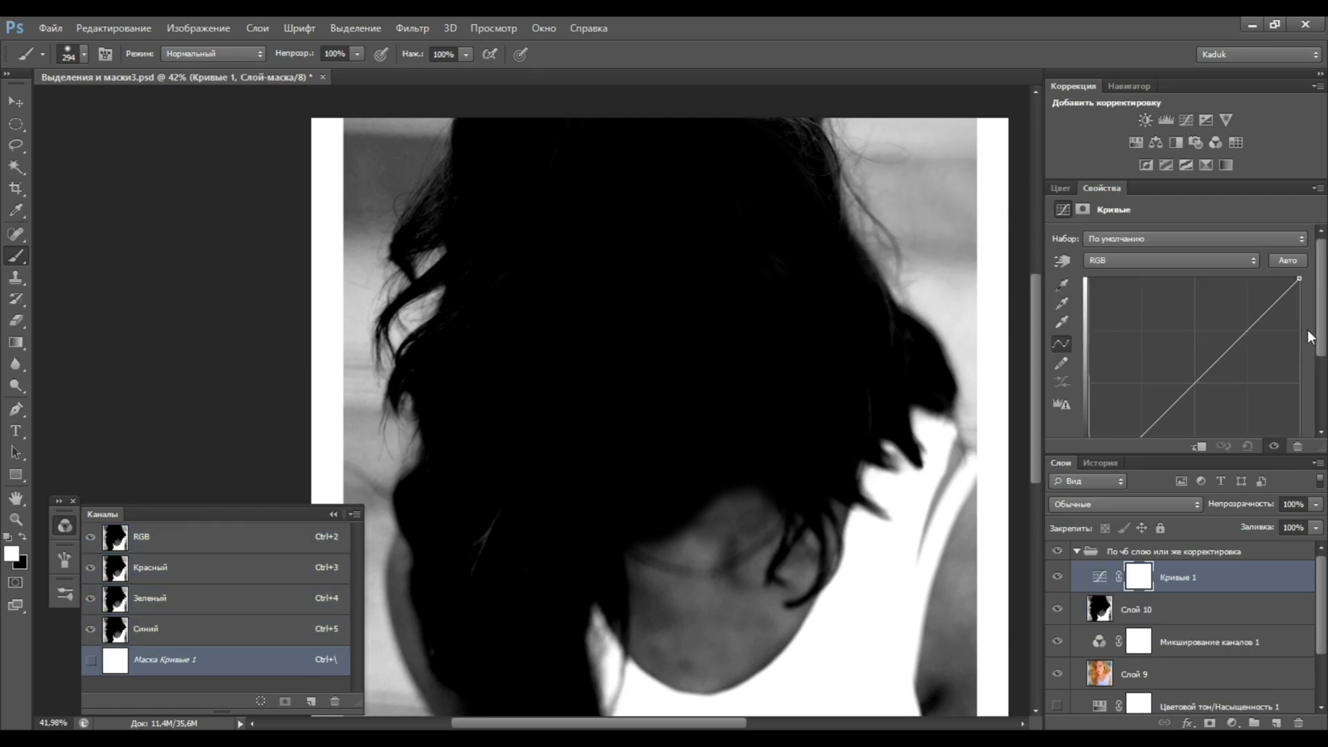
pyautogui.scroll(-3, 1322, 330)
pyautogui.moveTo(1299, 404); pyautogui.dragTo(1243, 405)
pyautogui.moveTo(1176, 258); pyautogui.dragTo(1150, 228)
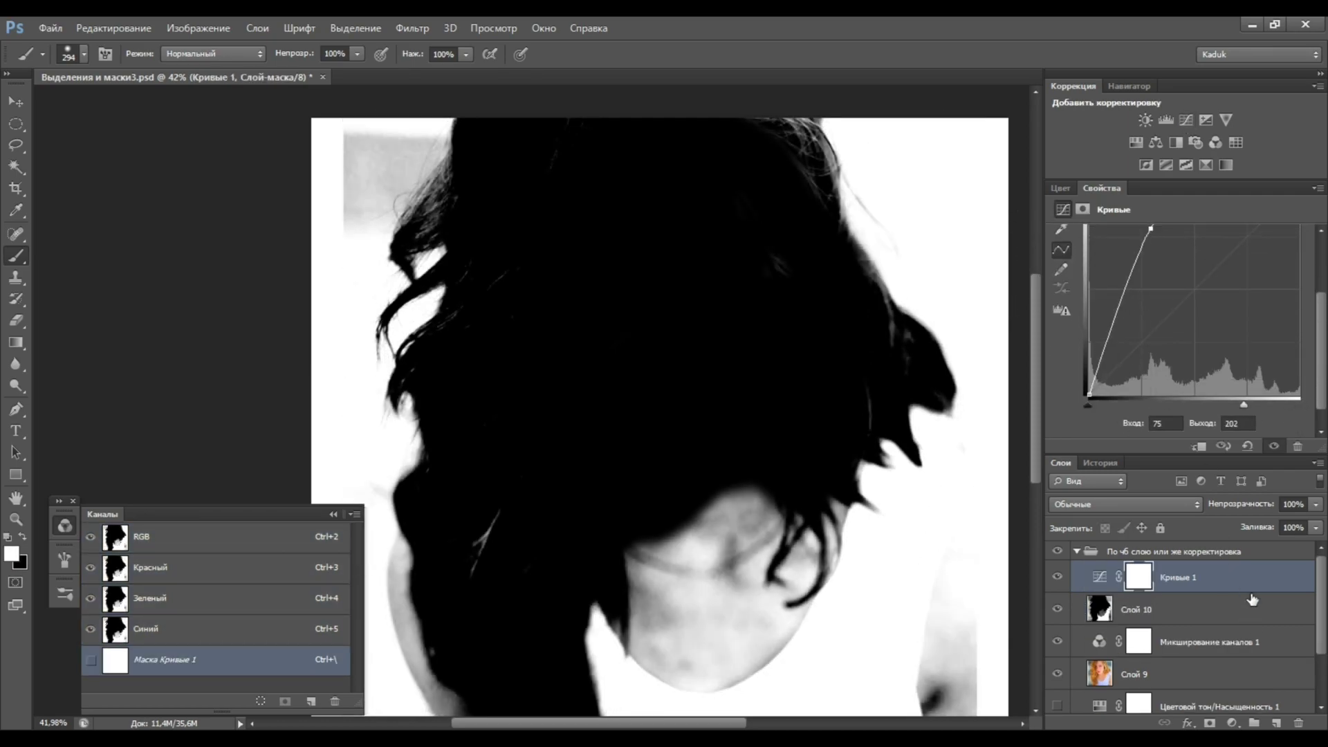
pyautogui.hotkey('ctrl', 'shift', 'alt', 'e')
pyautogui.keyDown('alt'); pyautogui.click(1056, 577); pyautogui.keyUp('alt')
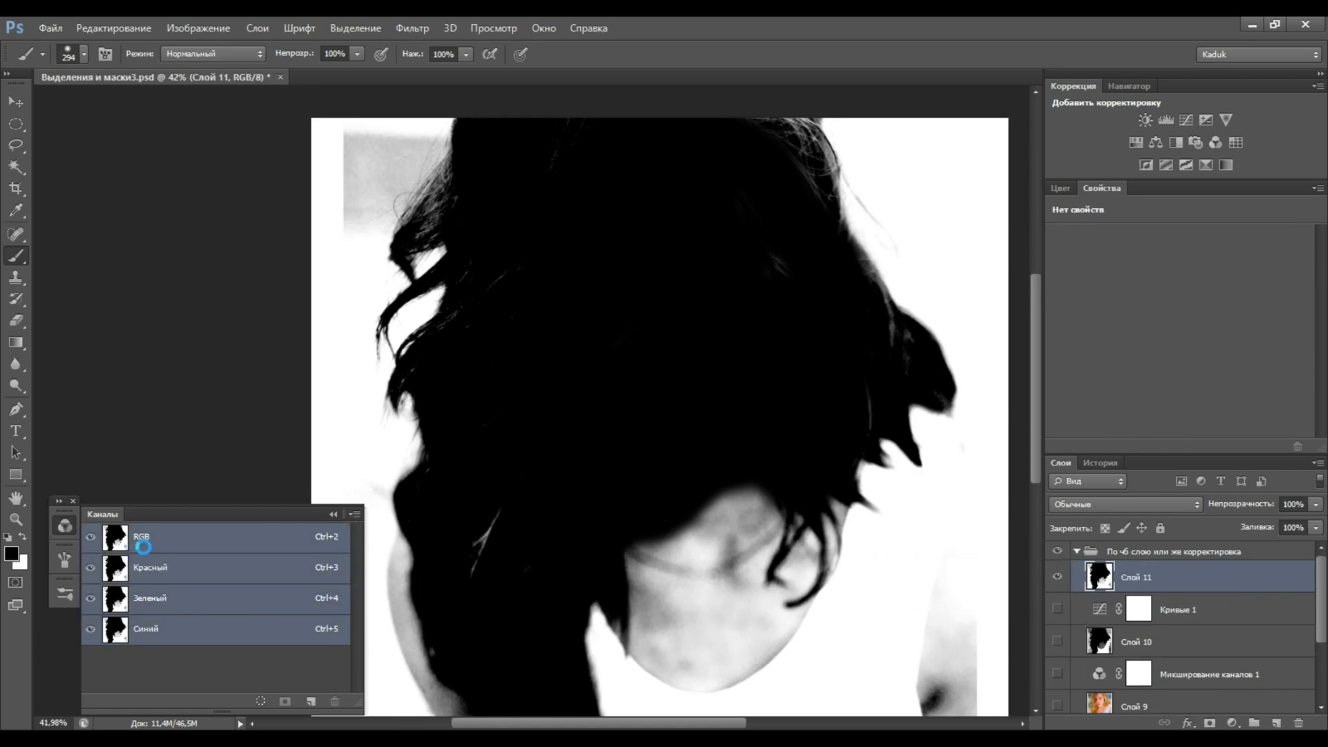
# Mask new layer Слой 12 with the hair silhouette, hide Слой 11, and sample the grey-blue background
pyautogui.click(1276, 723)
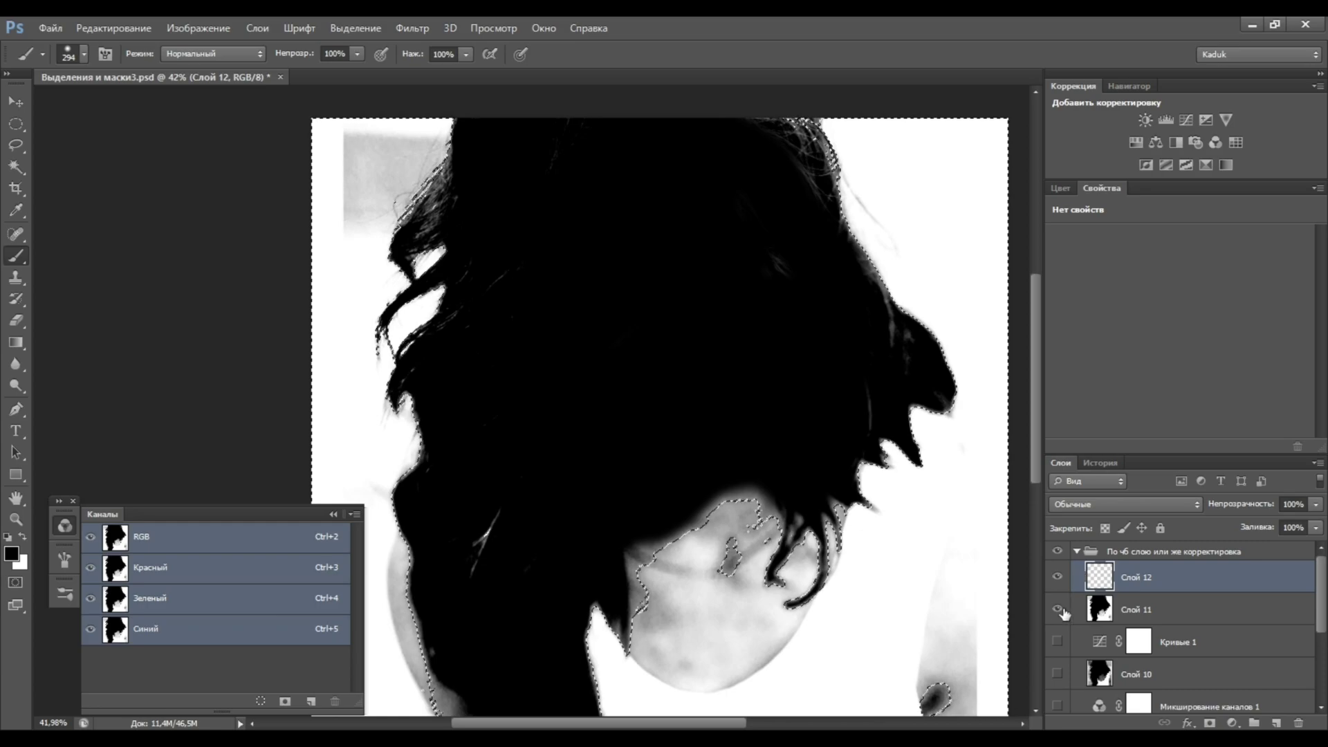
pyautogui.click(1056, 609)
pyautogui.click(1210, 723)
pyautogui.scroll(3, 783, 359)
pyautogui.press('x')
pyautogui.keyDown('alt'); pyautogui.click(926, 361); pyautogui.keyUp('alt')
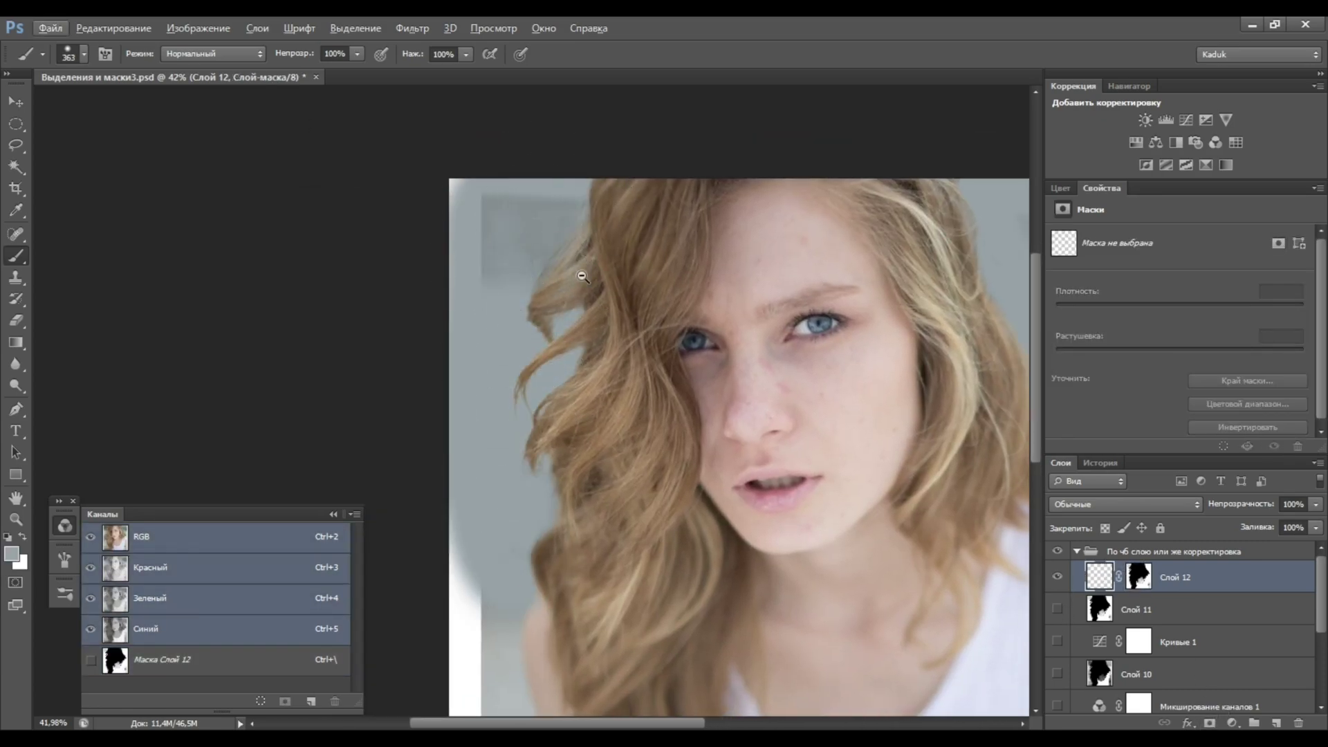
pyautogui.scroll(5, 667, 313)
pyautogui.scroll(-2, 667, 312)
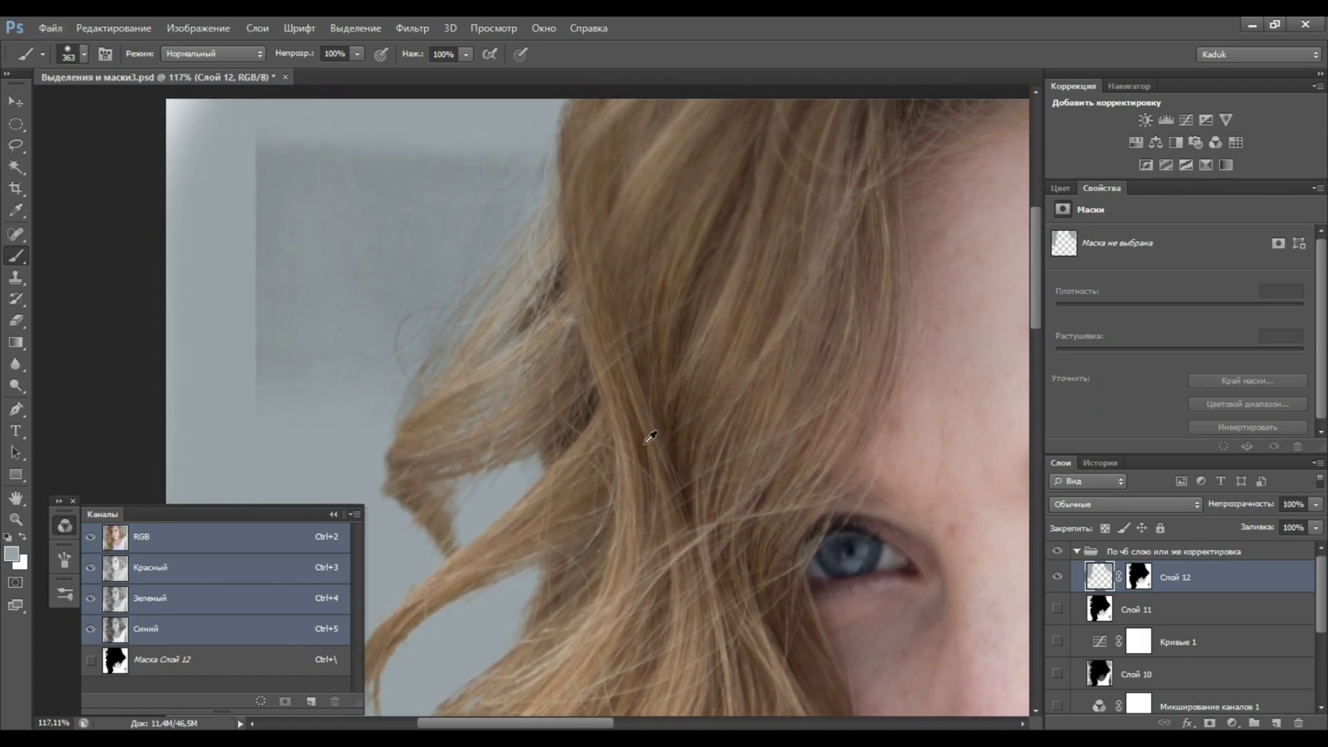